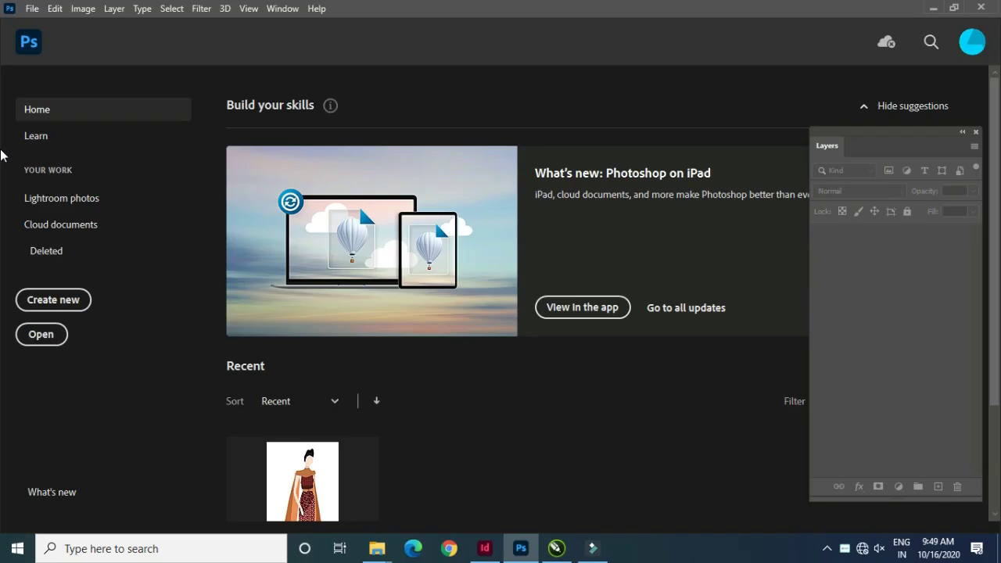
Open the 236×314 px pencil kurti sketch JPG from the Downloads folder.
click(32, 10)
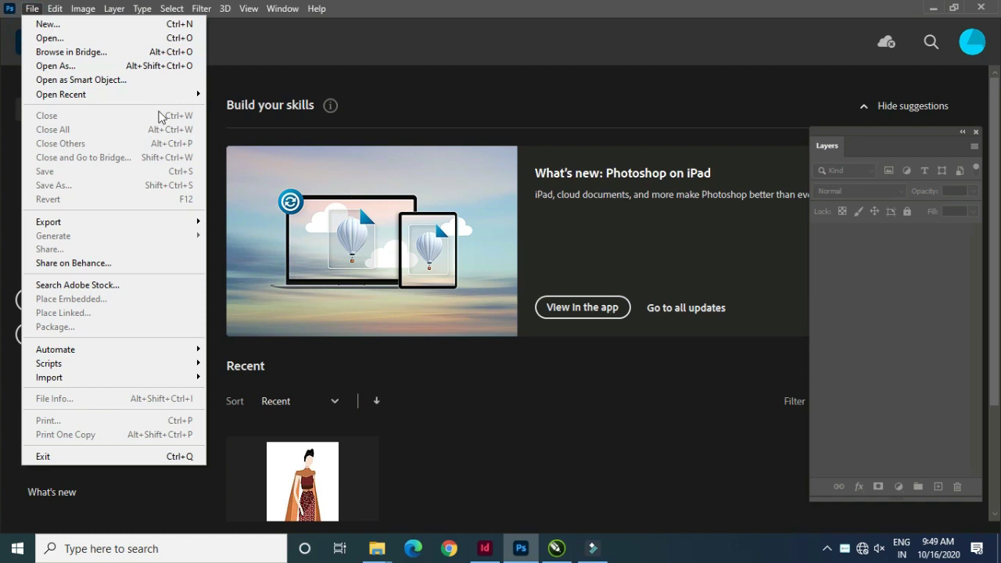
click(401, 360)
click(401, 363)
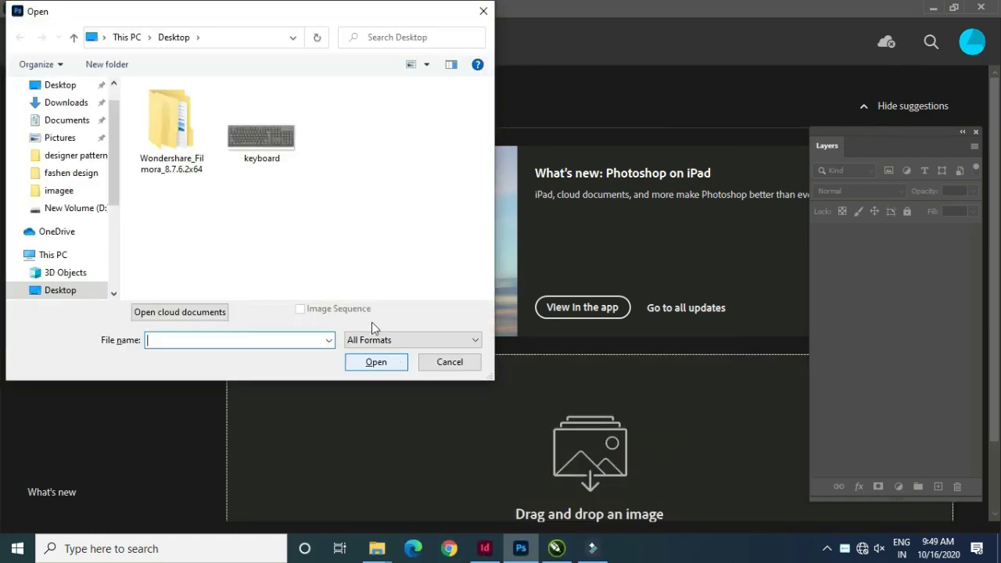
click(66, 102)
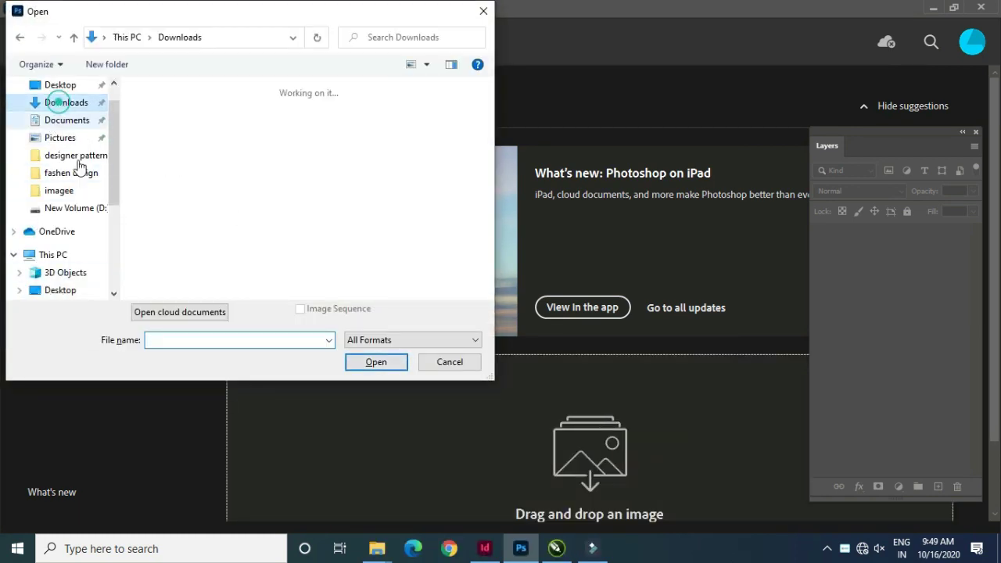
click(173, 149)
click(374, 361)
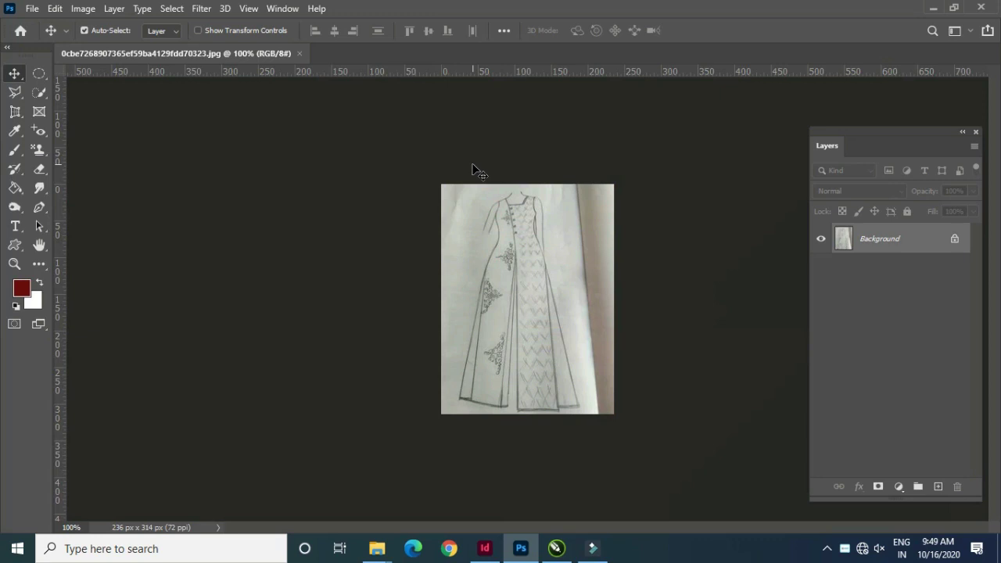
Select the whole sketch and create a new blank A4 (2480×3508 px) document.
key(ctrl+a)
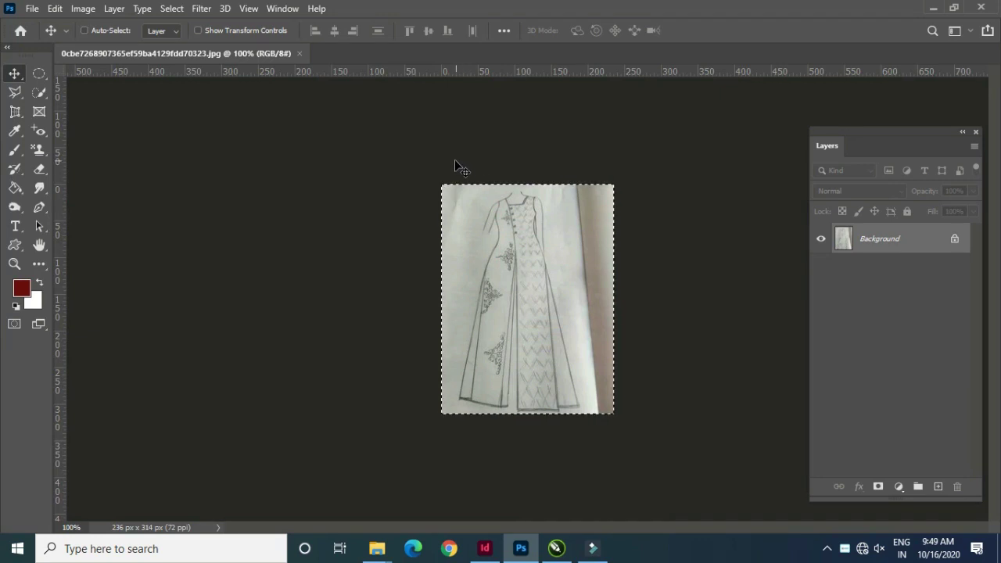
key(ctrl+n)
click(183, 39)
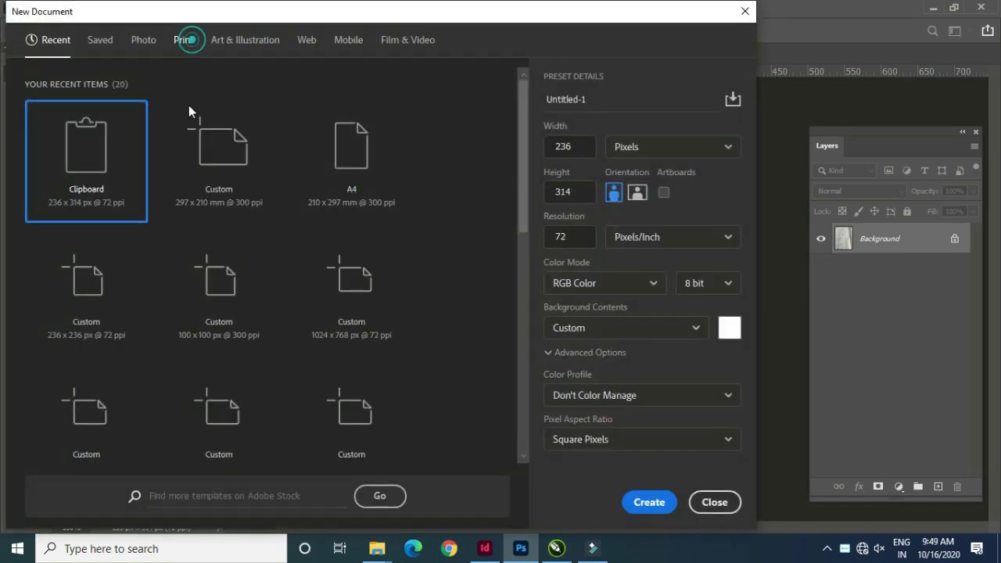
click(270, 248)
click(96, 292)
click(649, 502)
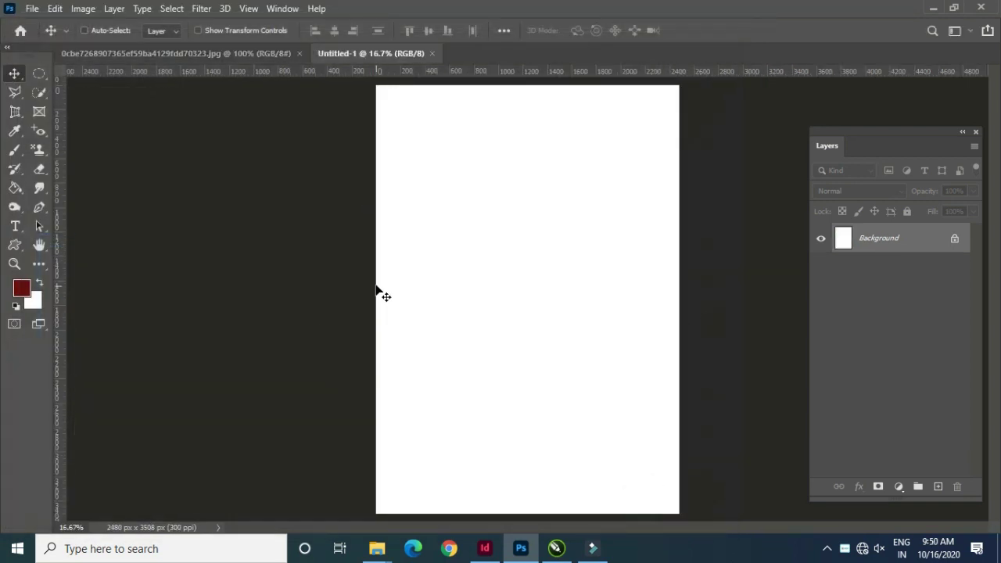
Paste the sketch into the A4 page and enlarge it to fill most of the page.
key(ctrl+v)
key(ctrl+t)
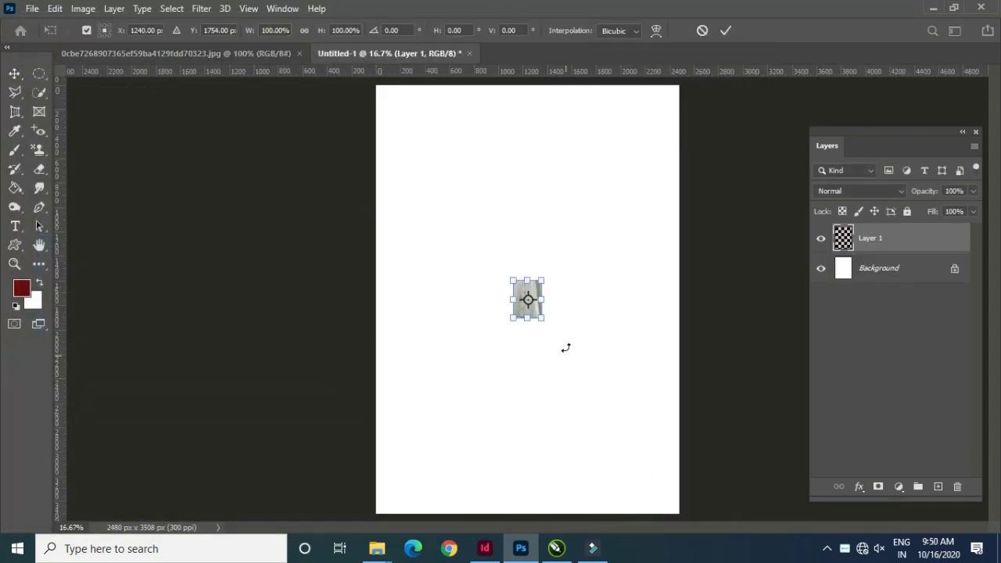
drag(547, 324, 631, 419)
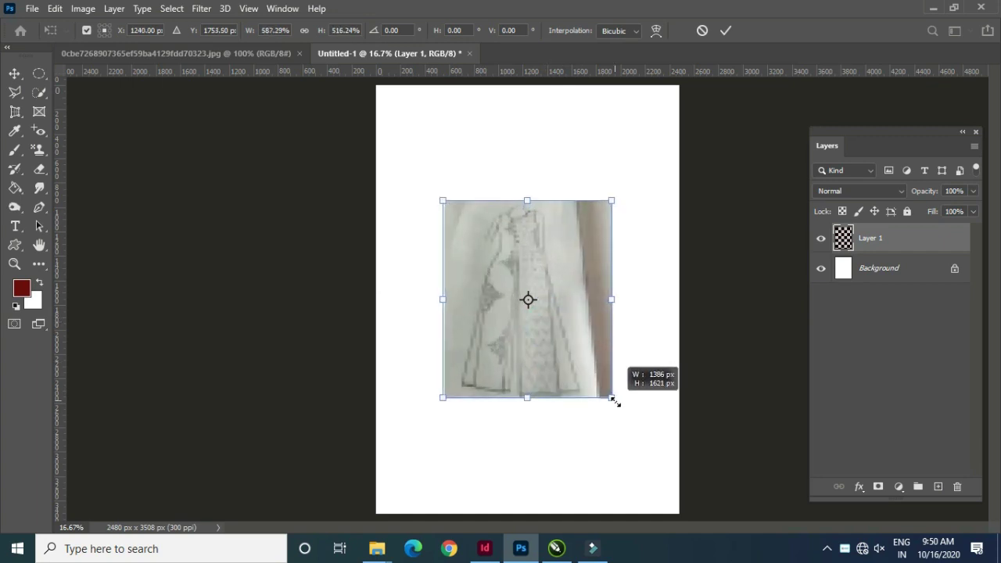
drag(630, 420, 669, 481)
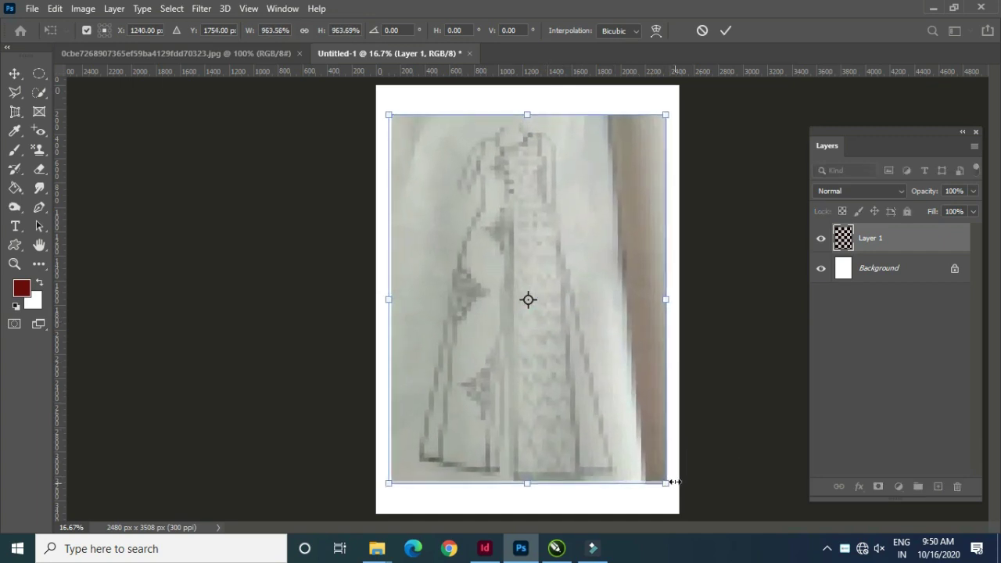
key(Return)
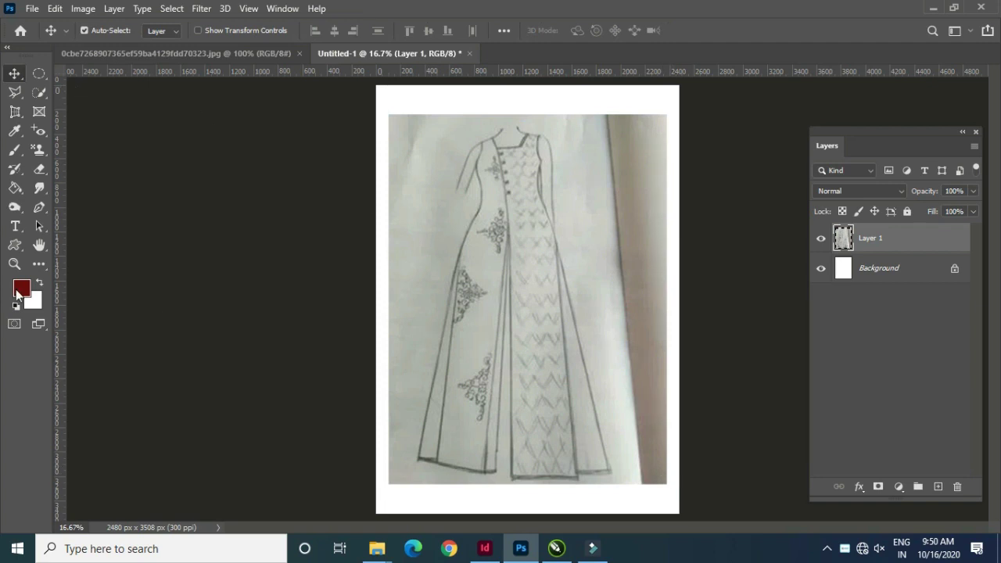
Darken the sketch lines with Levels, lock Layer 1, and add empty Layer 2.
key(ctrl+l)
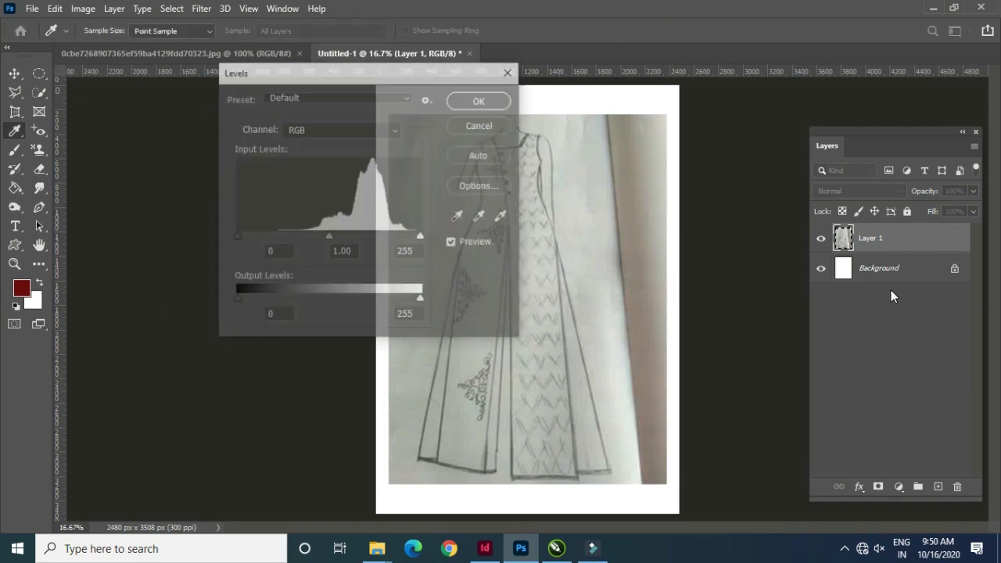
drag(235, 237, 268, 238)
click(484, 100)
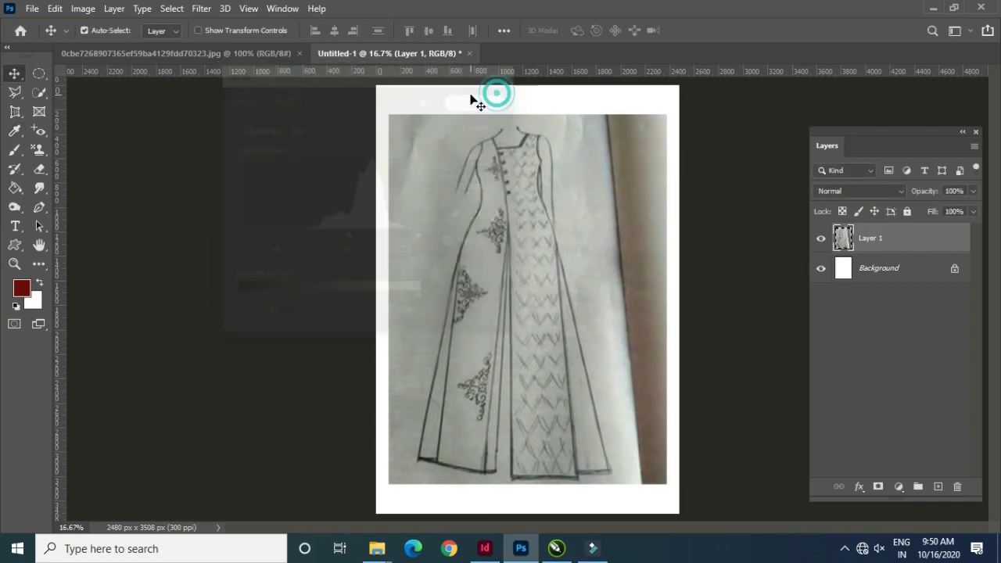
click(907, 211)
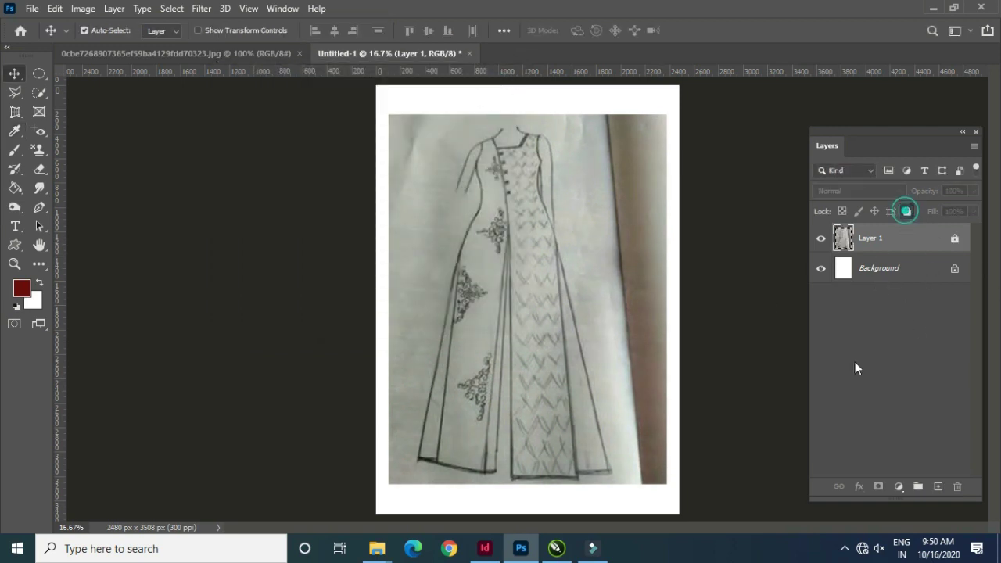
click(938, 486)
Zoom in on the sketch's neckline and ready the Pen tool for tracing.
click(39, 206)
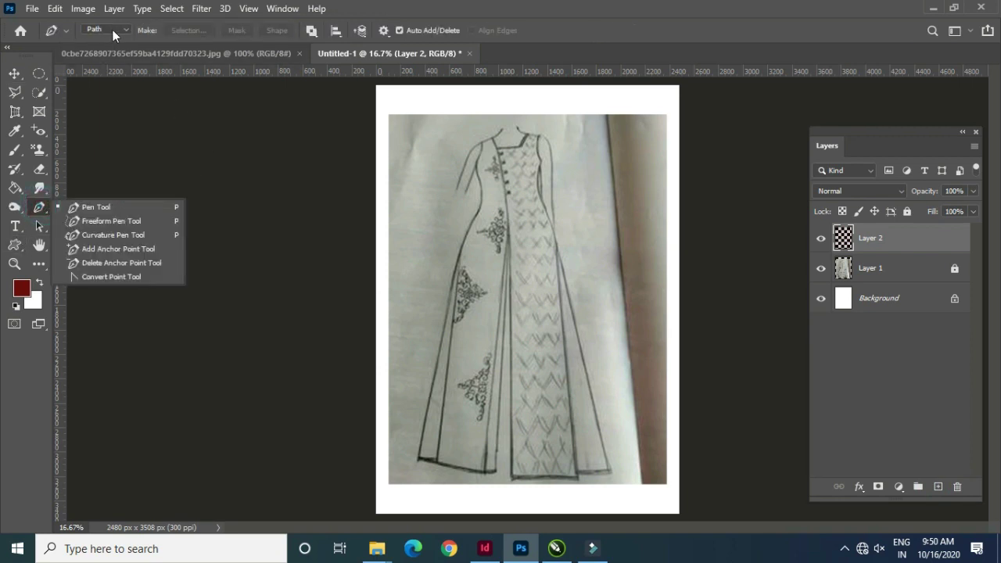
click(14, 73)
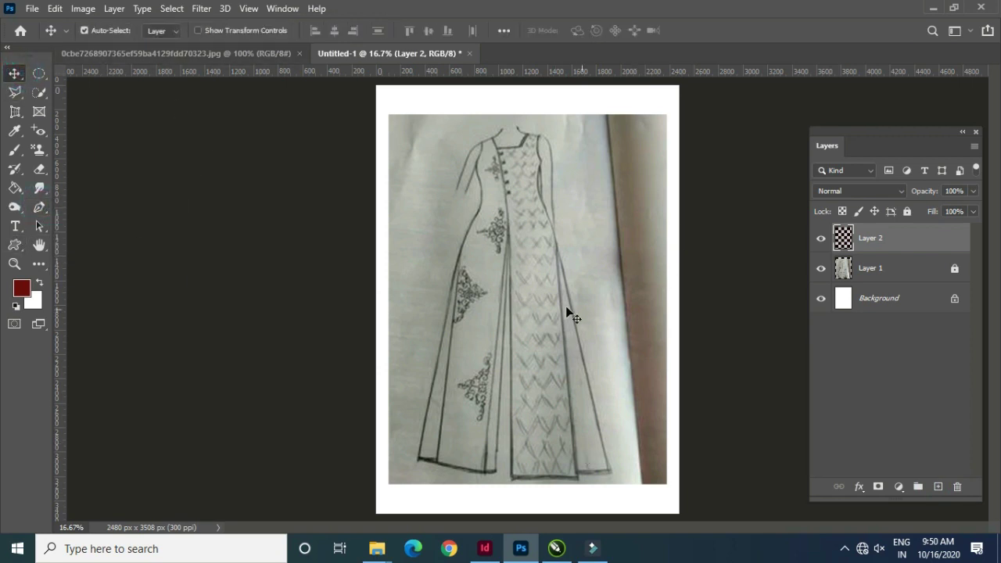
scroll(565, 306, up, 1)
scroll(565, 306, up, 1)
scroll(565, 306, up, 1)
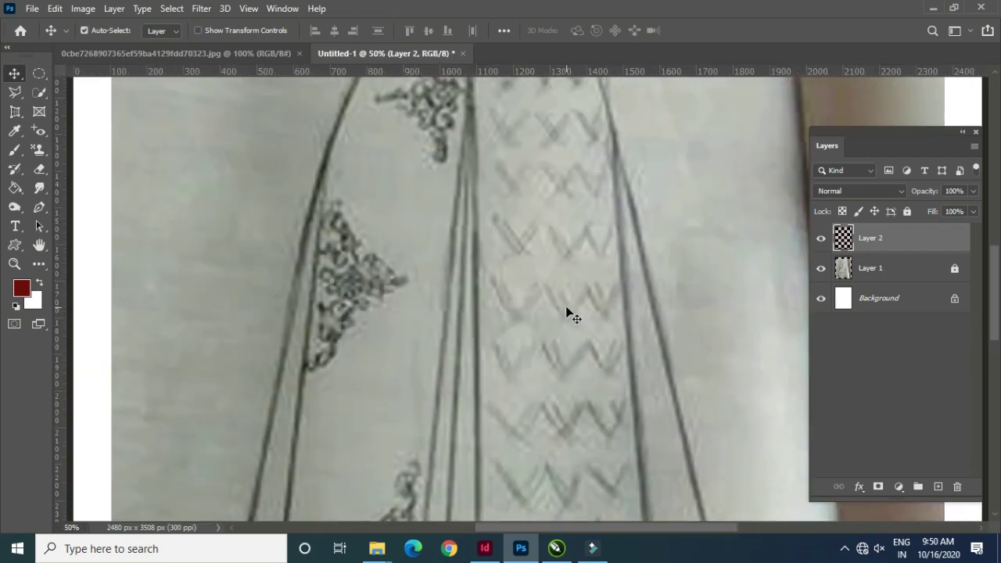
drag(464, 192, 468, 262)
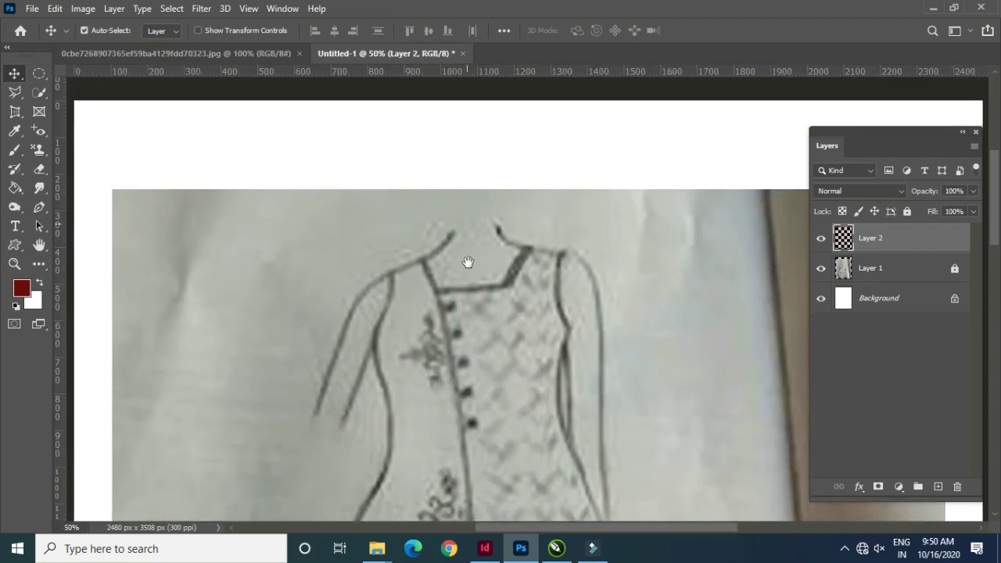
click(311, 422)
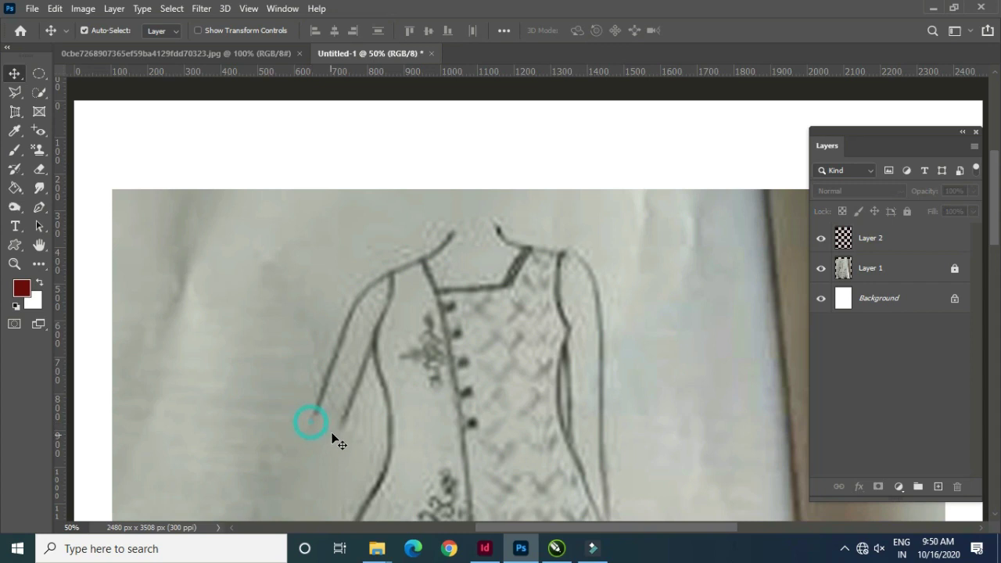
click(39, 227)
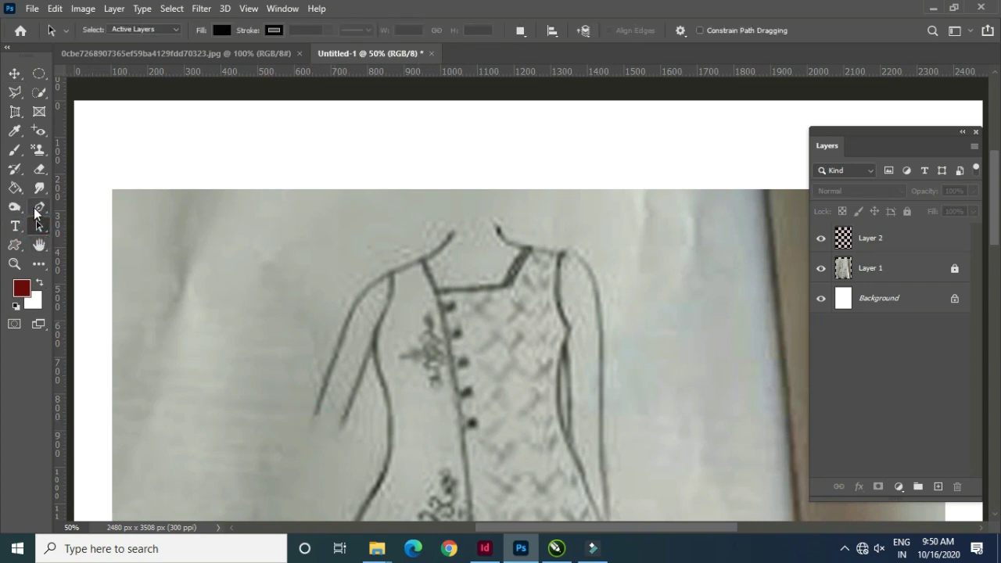
click(36, 209)
Trace the path from the left sleeve hem across the bodice waistline to the right side.
click(315, 415)
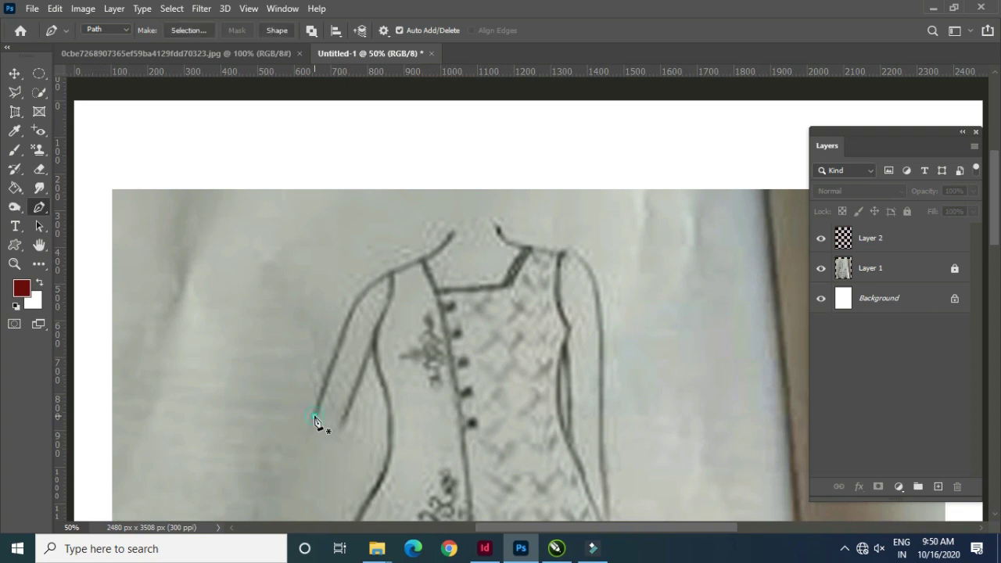
click(335, 432)
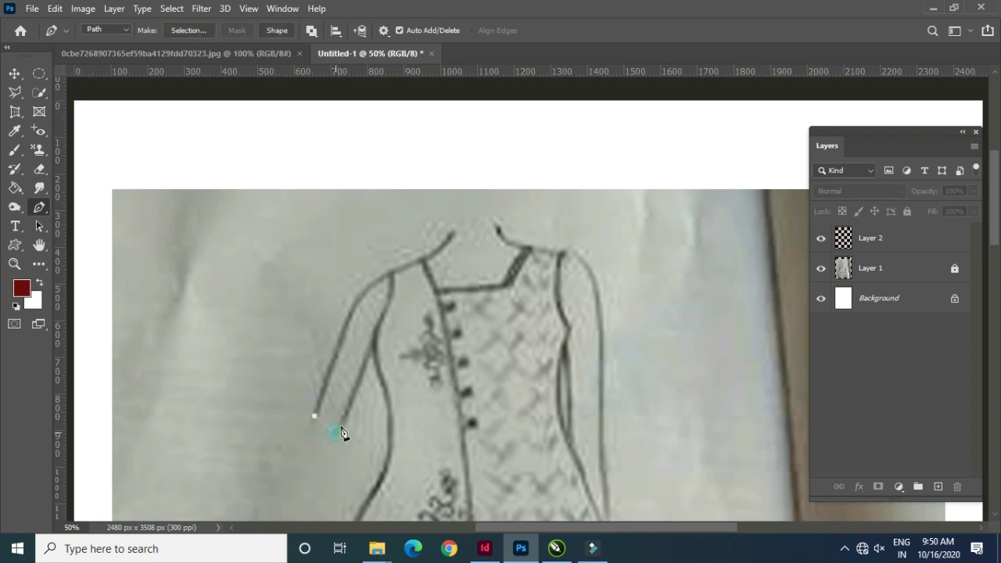
click(379, 324)
click(455, 342)
click(540, 345)
click(569, 330)
scroll(576, 386, down, 2)
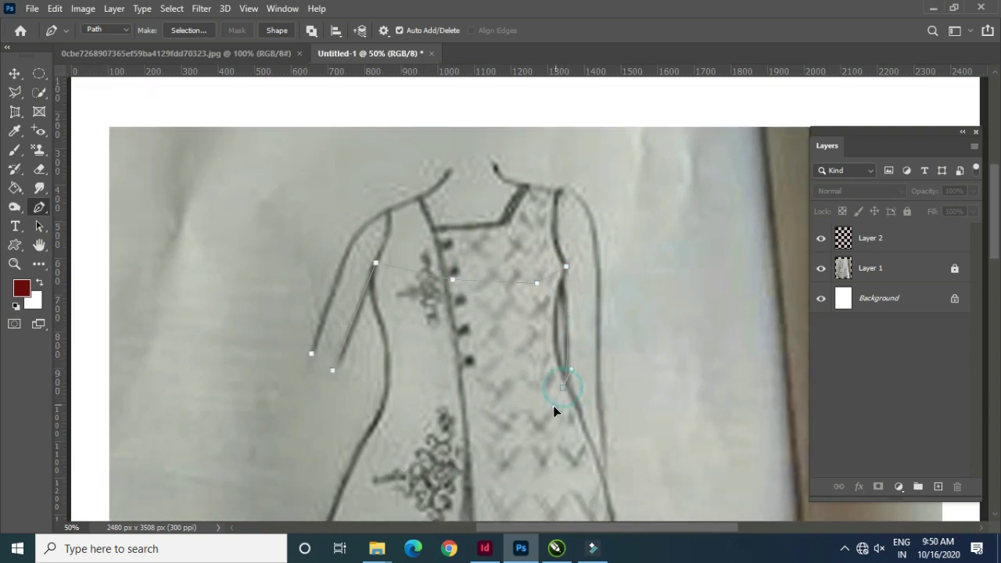
click(567, 315)
key(ctrl+z)
key(ctrl+z)
Extend the path along the right underarm, right panel edge and right armhole.
click(552, 277)
click(561, 286)
click(600, 481)
click(604, 454)
drag(599, 325, 598, 337)
Continue the path over the right shoulder, across the neckline to the left shoulder.
click(583, 202)
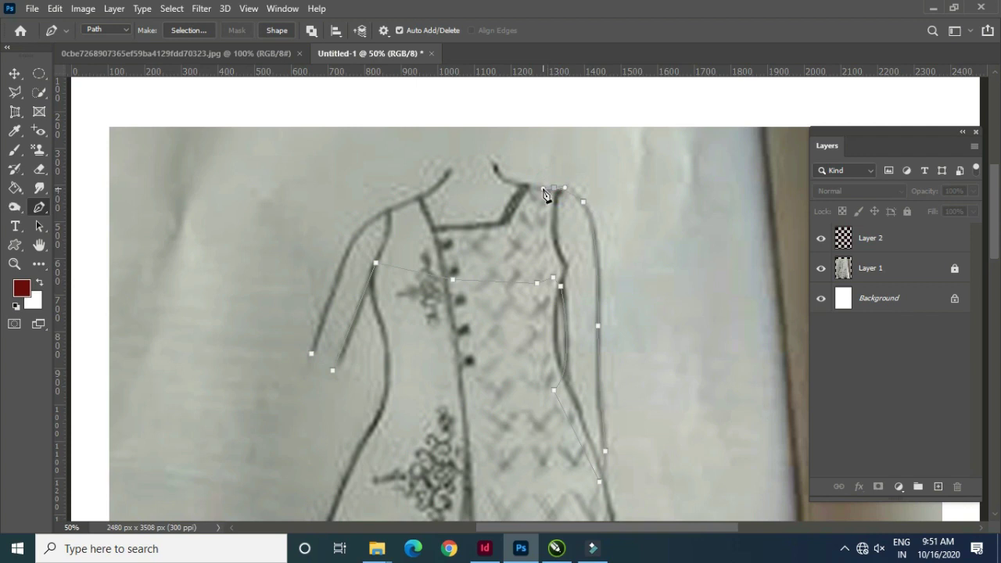
click(552, 189)
click(529, 188)
click(492, 154)
click(454, 153)
click(385, 220)
key(ctrl+z)
click(404, 207)
Close the bodice path into a selection and set the foreground to light peach eed9c9.
click(338, 273)
click(312, 355)
key(ctrl+Return)
click(22, 288)
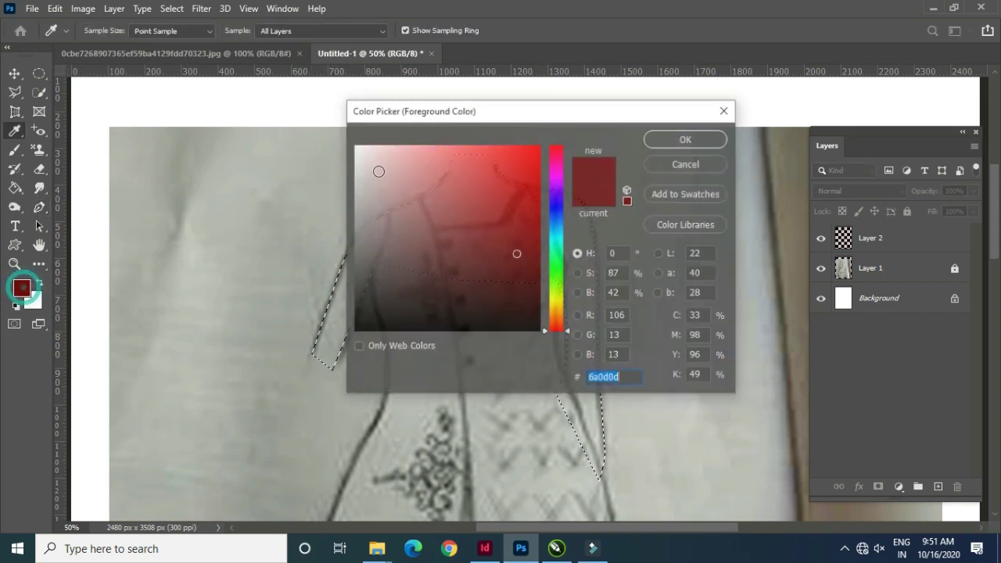
click(391, 157)
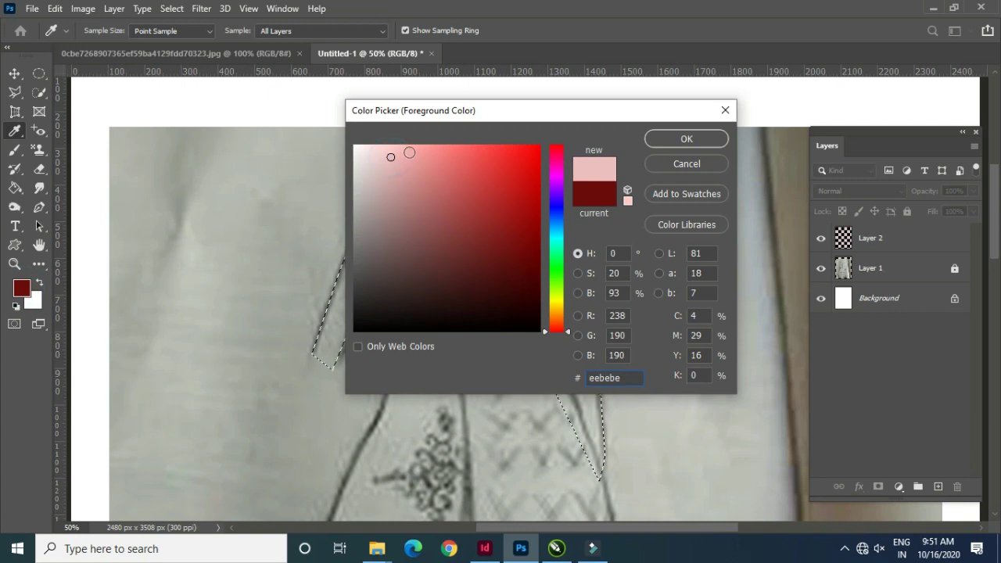
click(383, 157)
click(558, 328)
drag(558, 328, 560, 320)
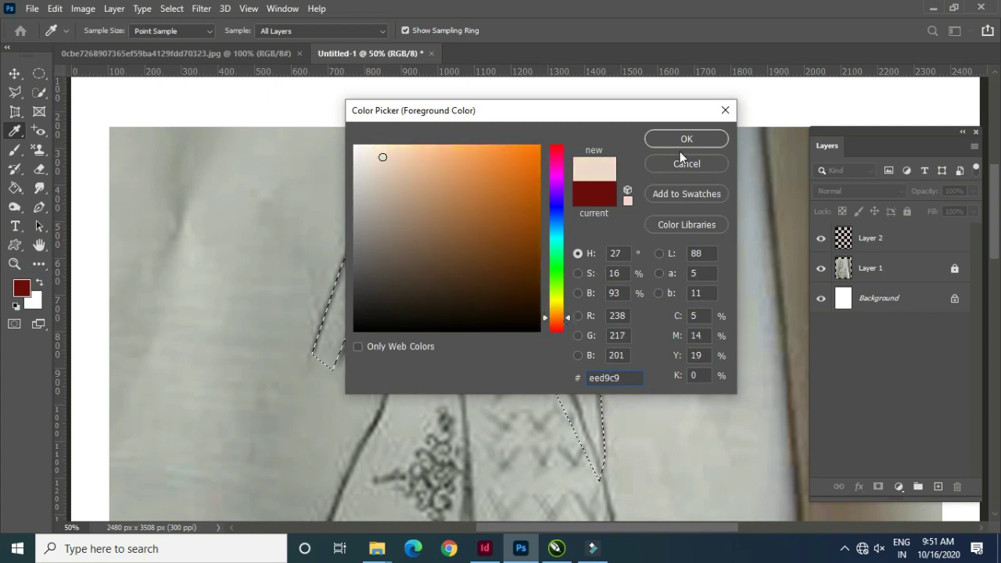
click(682, 141)
Fill the bodice selection peach on Layer 2, deselect, and hide Layer 2.
key(p)
click(897, 234)
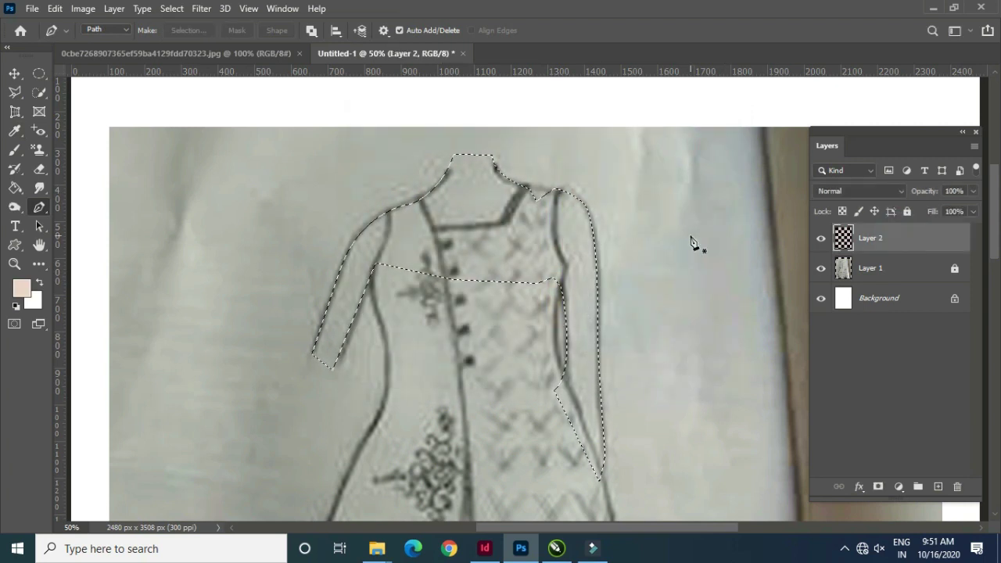
key(alt+BackSpace)
key(ctrl+d)
click(821, 238)
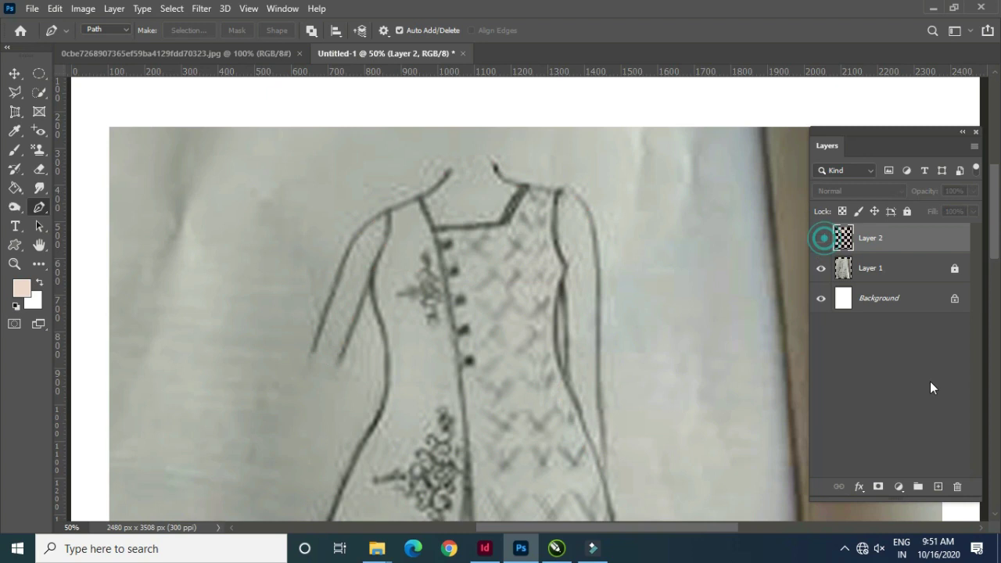
Add Layer 3 and start a path from the left shoulder down the bodice side.
click(938, 486)
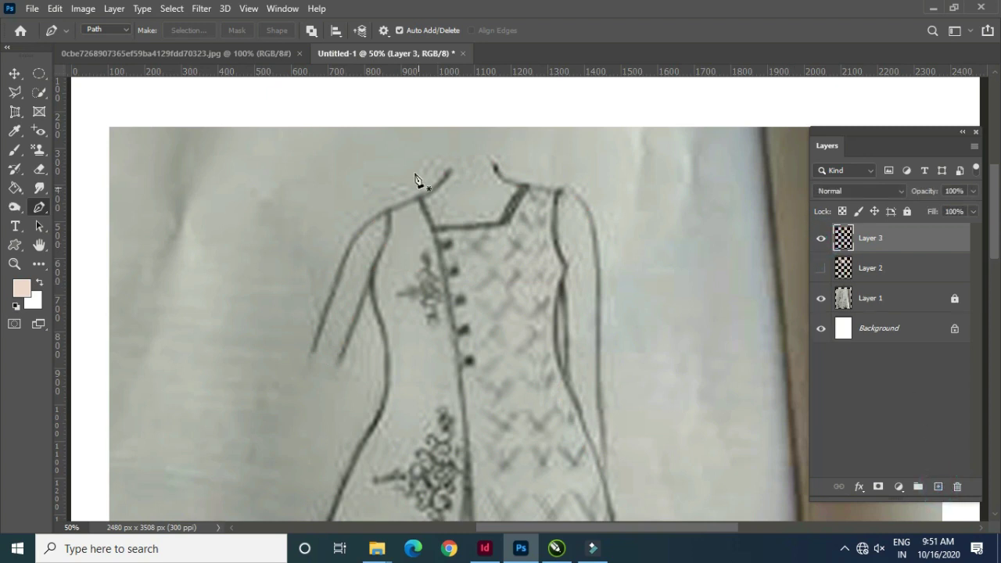
scroll(396, 239, down, 1)
click(386, 183)
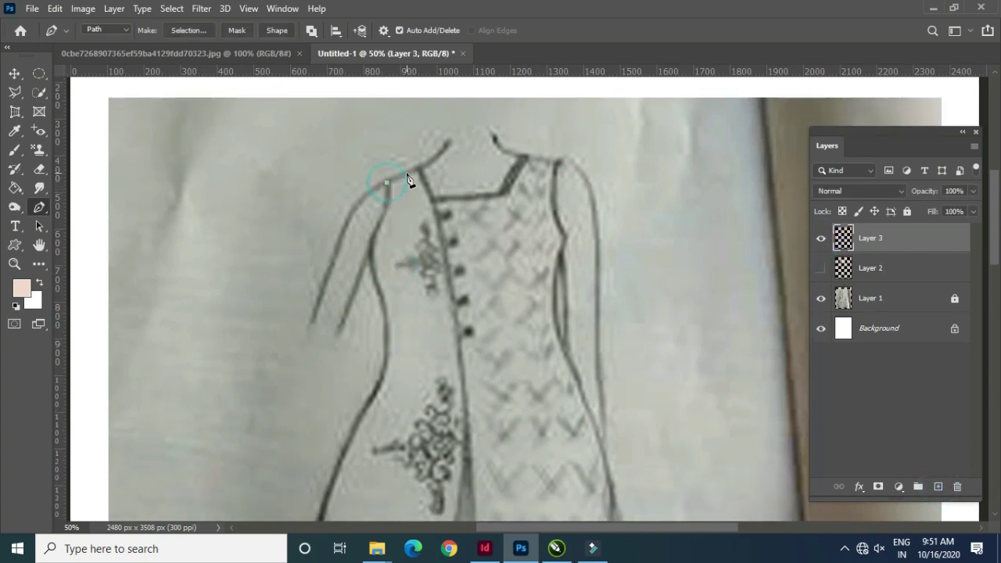
click(421, 167)
key(ctrl+z)
click(418, 167)
drag(453, 321, 454, 406)
alt+click(452, 321)
Carry the path down the front opening line to an anchor at the skirt bottom.
drag(471, 448, 504, 221)
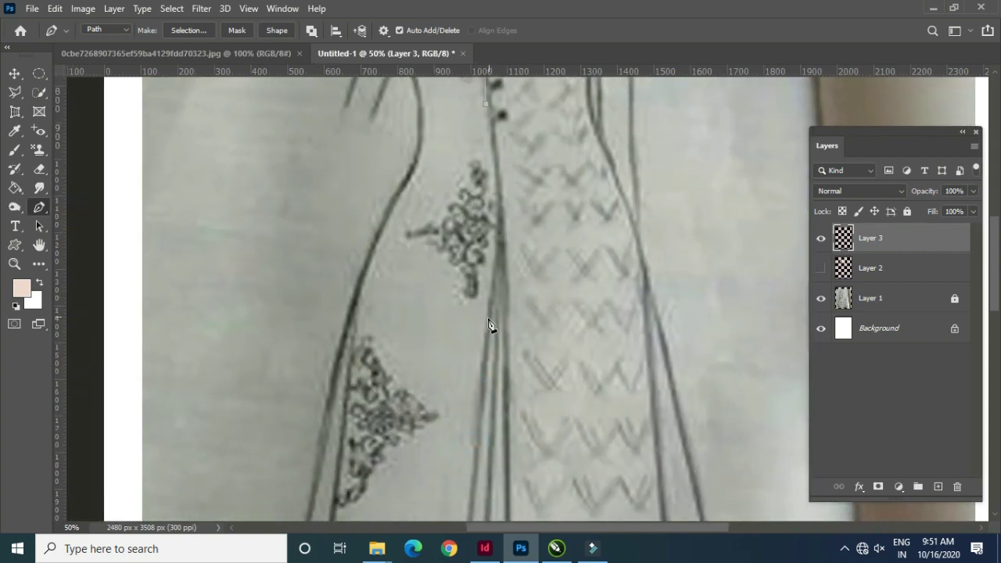
drag(456, 371, 460, 392)
drag(494, 342, 522, 219)
drag(529, 284, 514, 431)
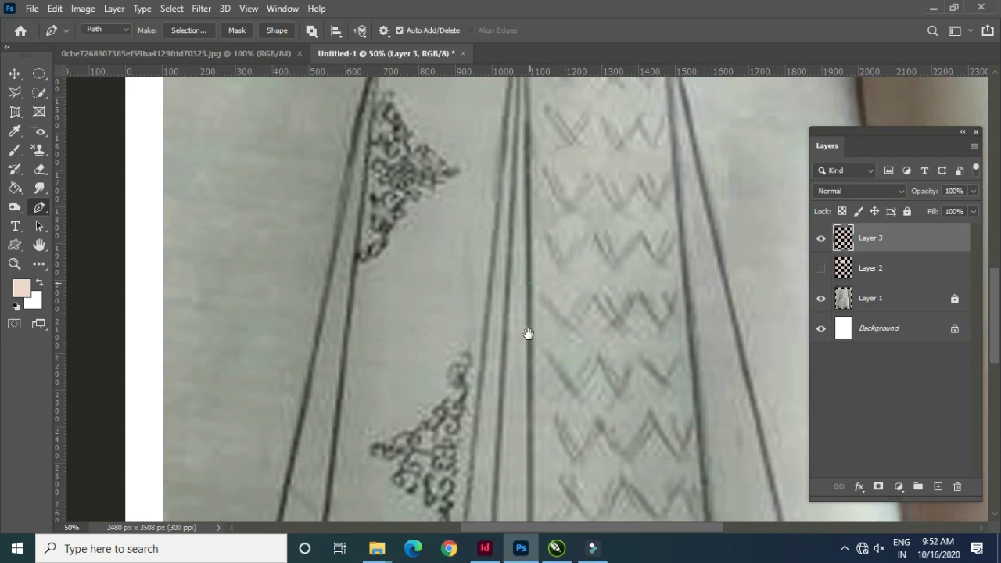
key(ctrl+minus)
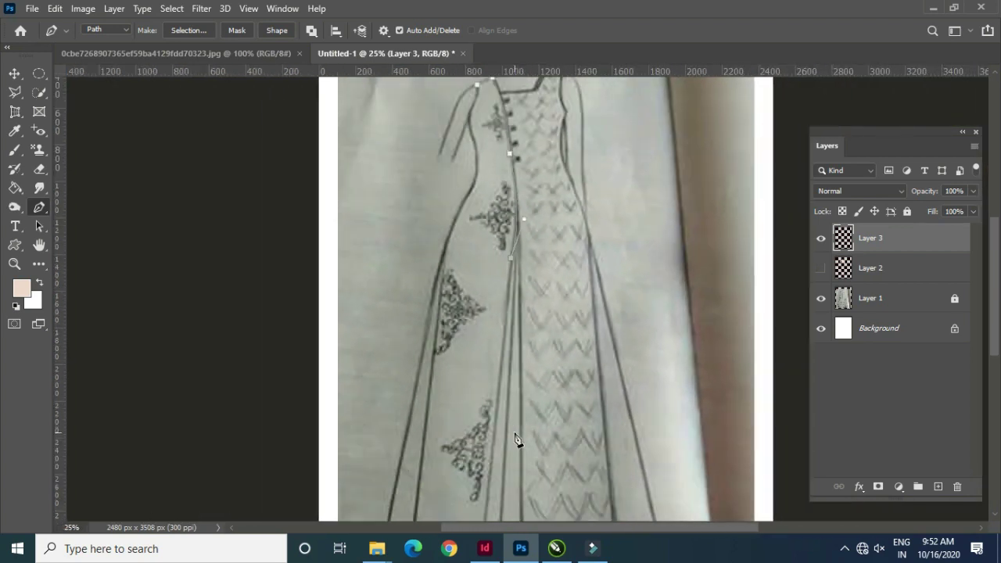
mouse_move(537, 422)
mouse_down()
mouse_move(534, 258)
mouse_move(536, 305)
mouse_up()
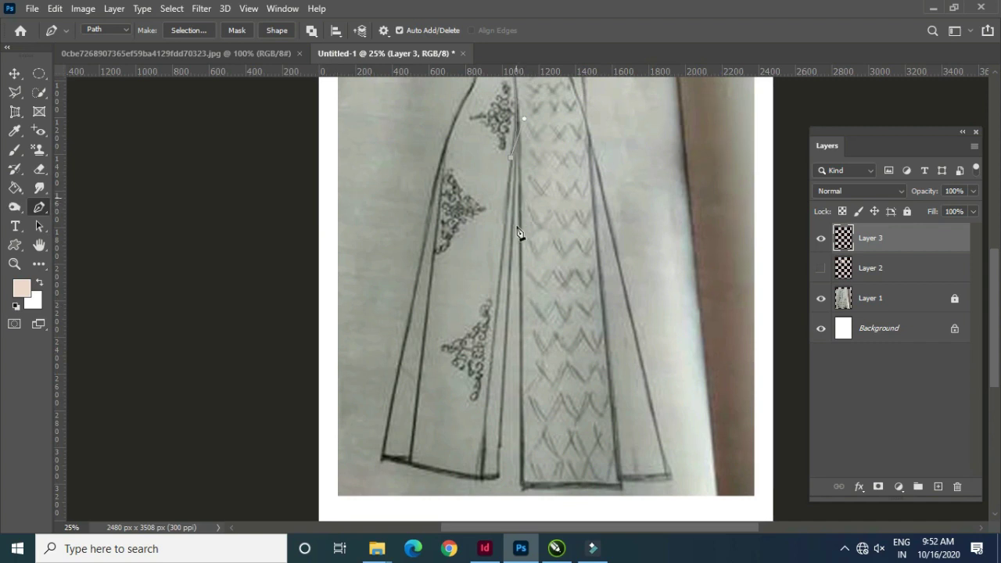
click(491, 476)
Trace the path left along the hem to the hem's left corner.
drag(408, 463, 391, 454)
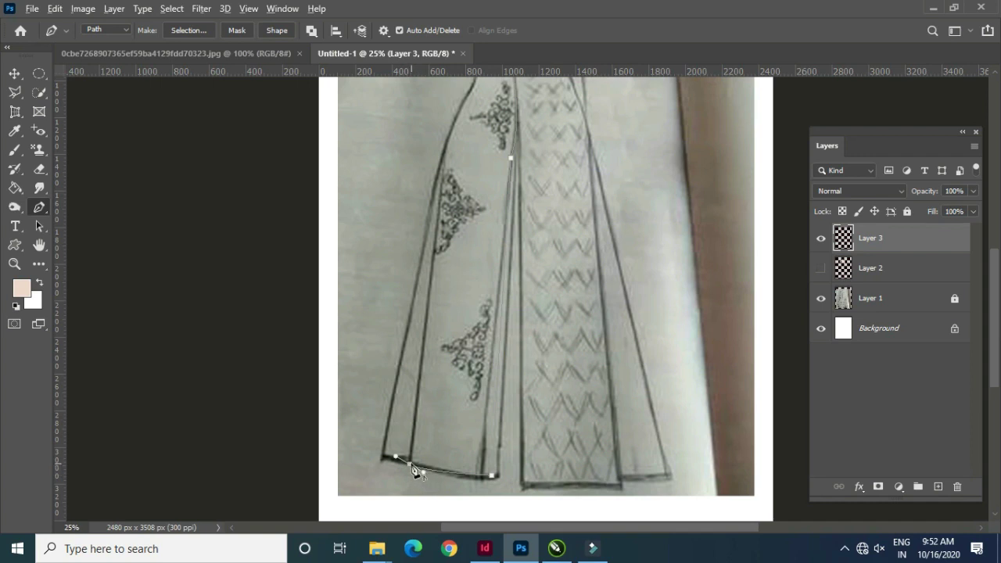
click(384, 457)
mouse_move(458, 251)
mouse_down()
mouse_move(453, 277)
mouse_move(447, 223)
mouse_up()
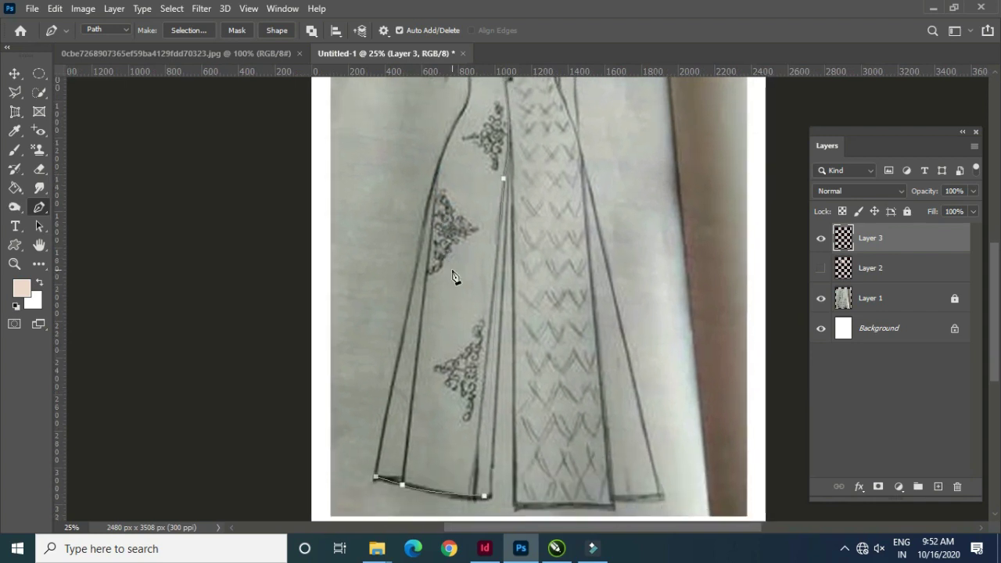
mouse_move(456, 183)
mouse_down()
mouse_move(454, 270)
mouse_move(459, 237)
mouse_up()
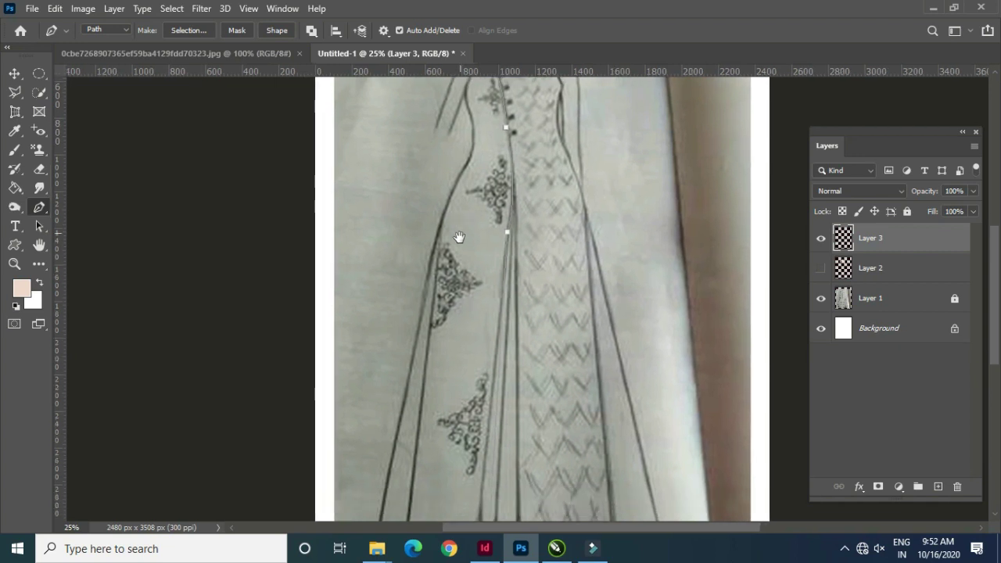
drag(451, 404, 458, 342)
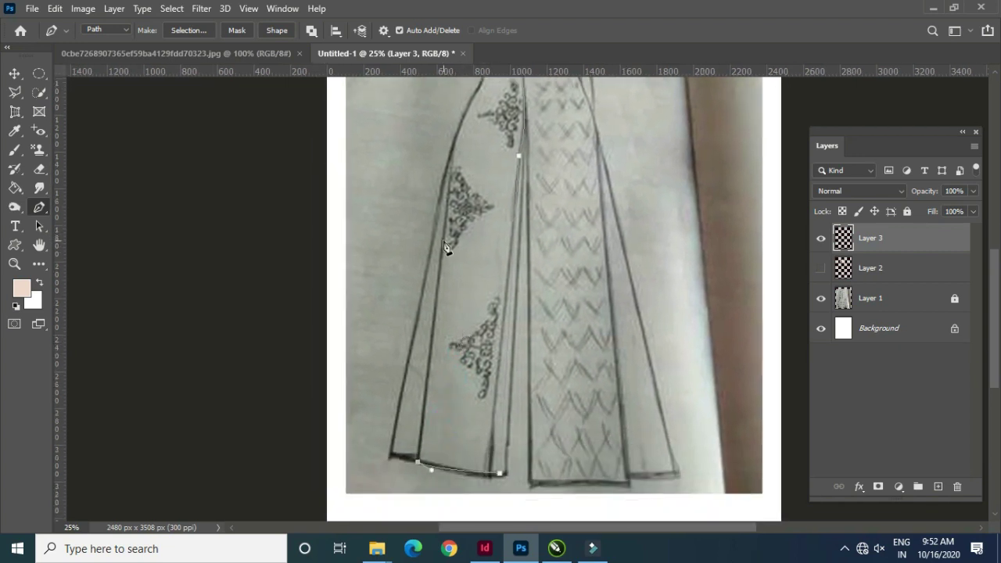
mouse_move(477, 157)
mouse_down()
mouse_move(452, 322)
mouse_move(461, 168)
mouse_up()
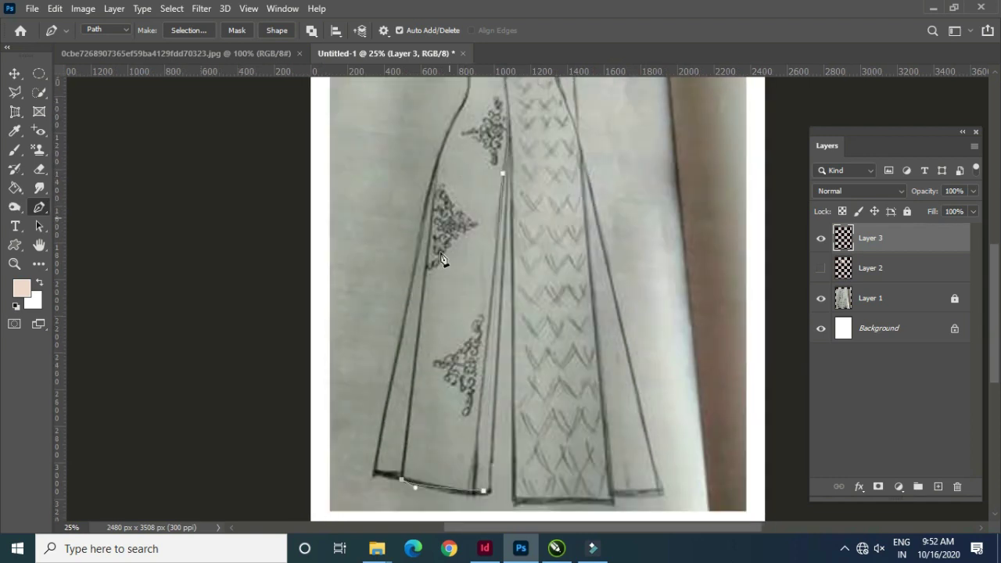
click(377, 479)
drag(441, 190, 410, 371)
drag(406, 406, 445, 347)
Curve the path up the left panel and bodice edge toward the shoulder.
drag(425, 392, 444, 337)
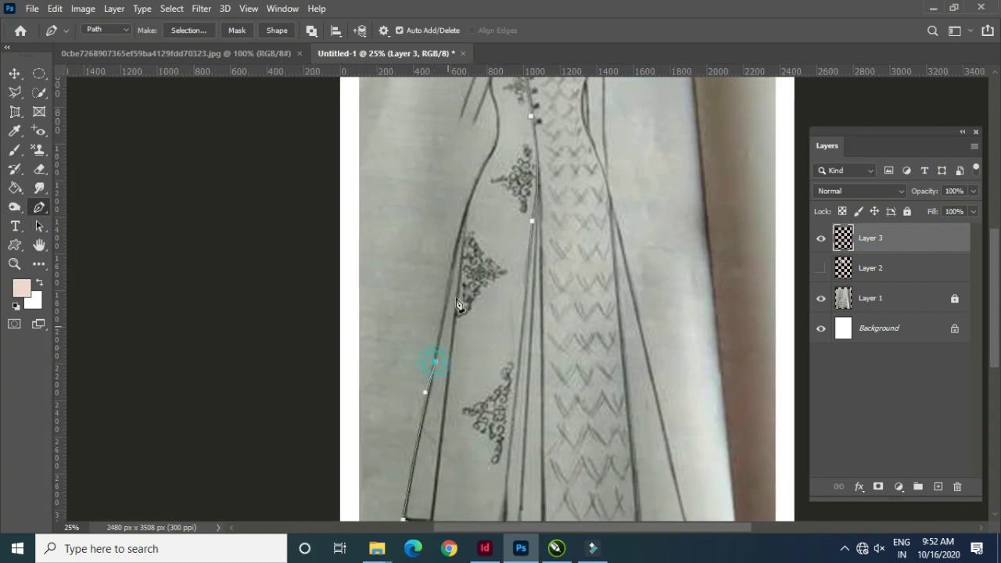
scroll(460, 305, up, 3)
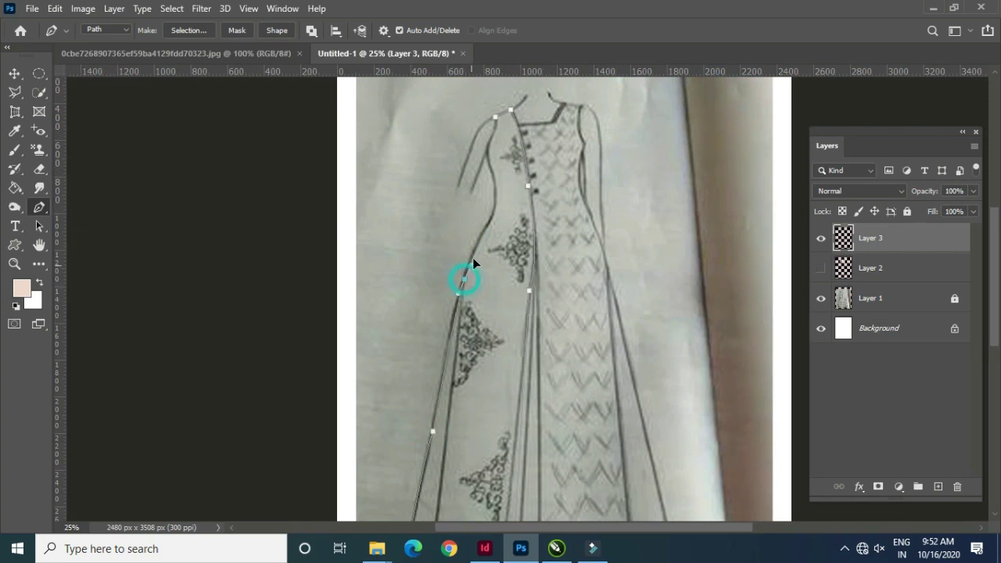
drag(493, 234, 480, 338)
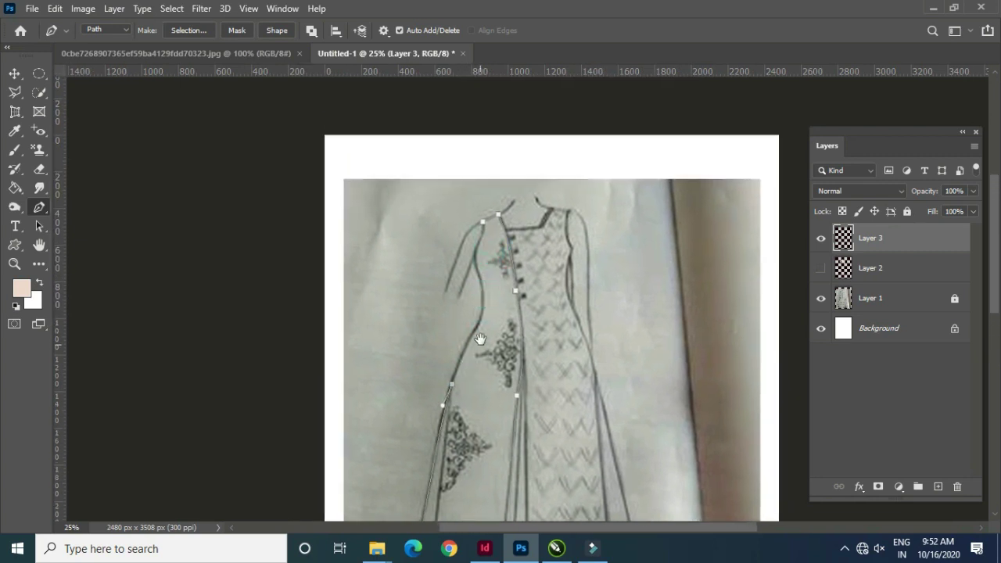
click(476, 322)
scroll(485, 332, up, 2)
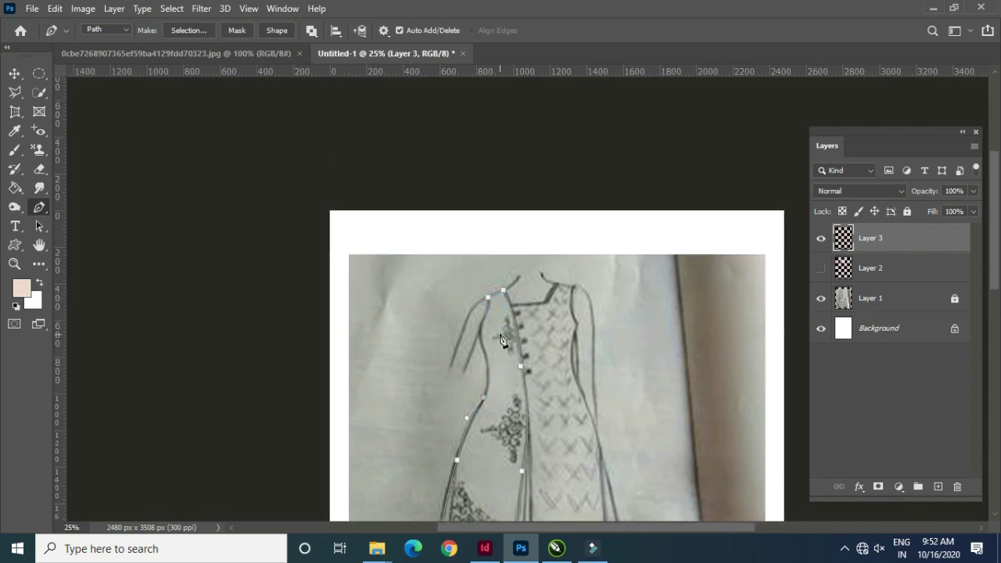
scroll(502, 339, up, 3)
drag(435, 412, 442, 316)
click(449, 288)
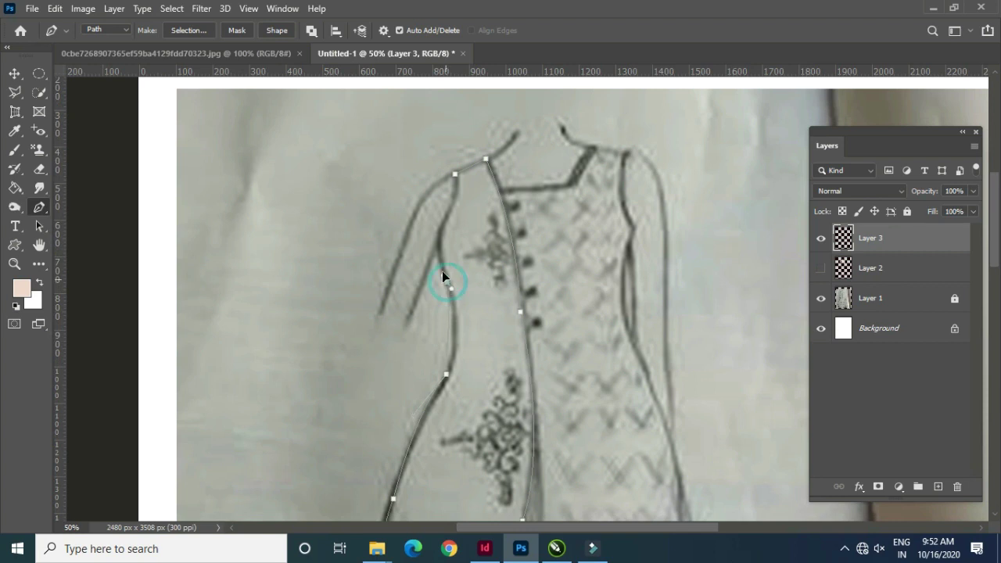
drag(435, 242, 459, 192)
click(445, 215)
scroll(453, 207, up, 1)
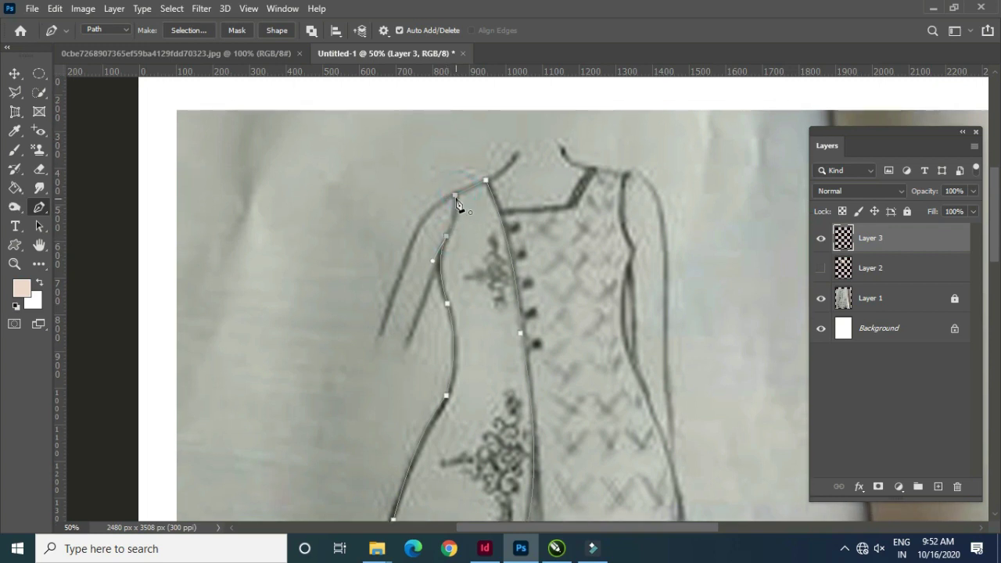
Fill the traced left front panel with brown on Layer 3, deselect, and hide Layer 3.
key(ctrl+Return)
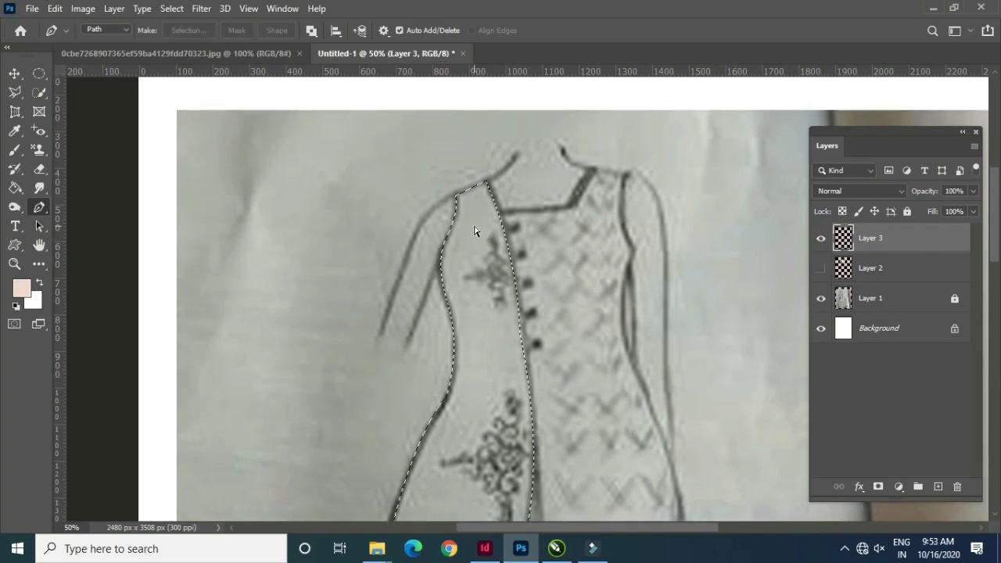
click(23, 285)
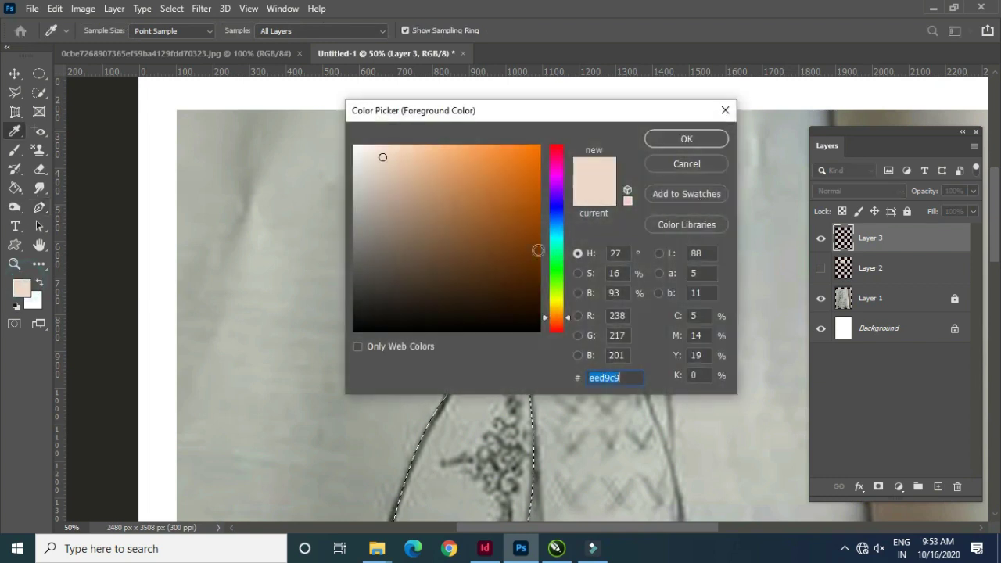
click(523, 231)
click(681, 141)
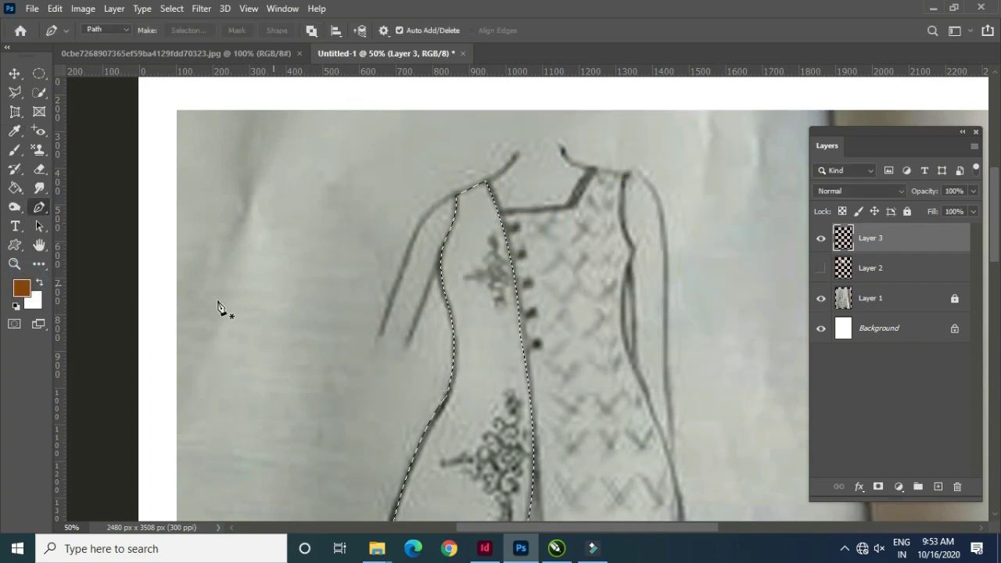
key(alt+BackSpace)
key(ctrl+d)
click(821, 237)
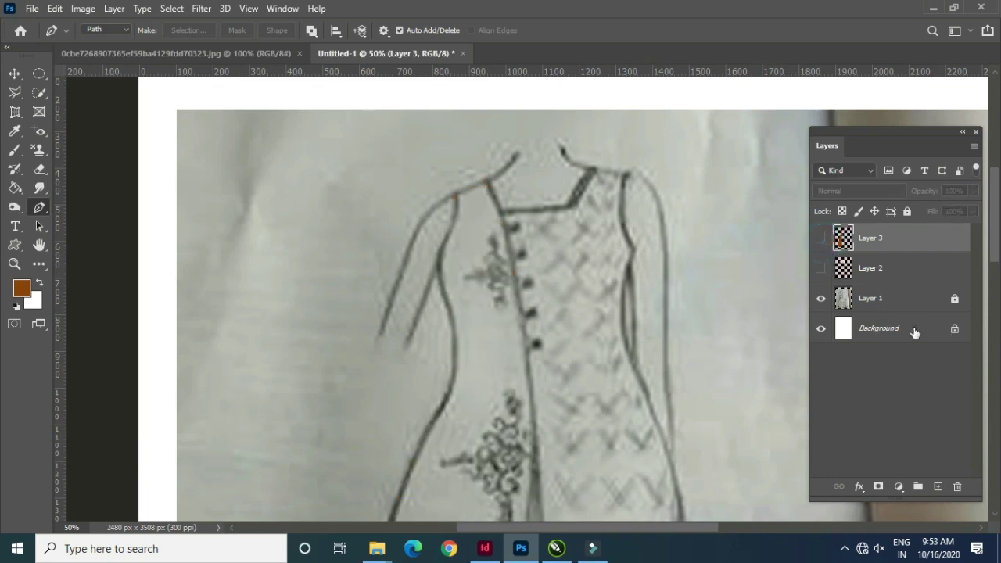
Add new Layer 4 above Layer 2 and start a path at the pleat's hem.
click(882, 269)
click(937, 486)
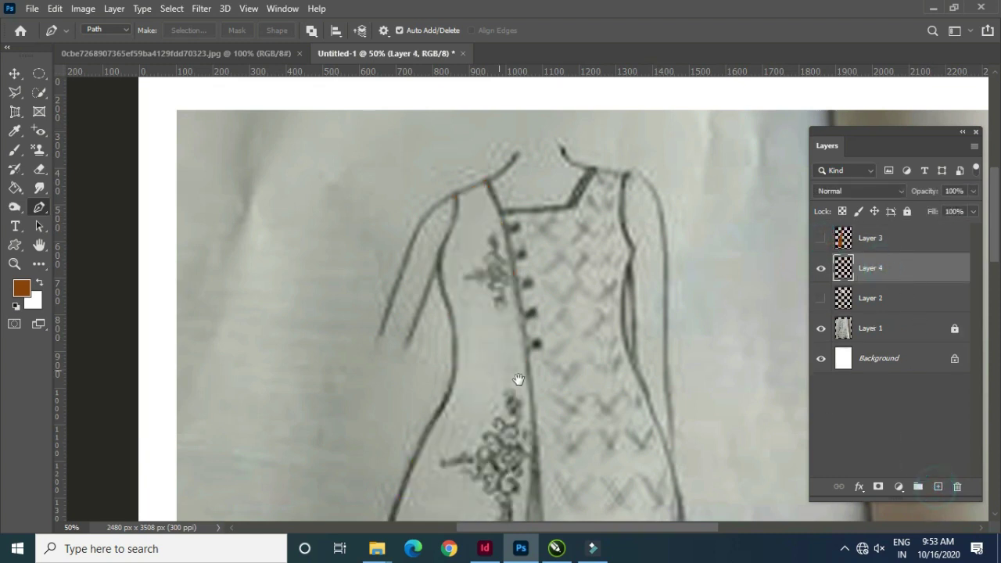
drag(564, 351, 542, 203)
drag(534, 328, 552, 199)
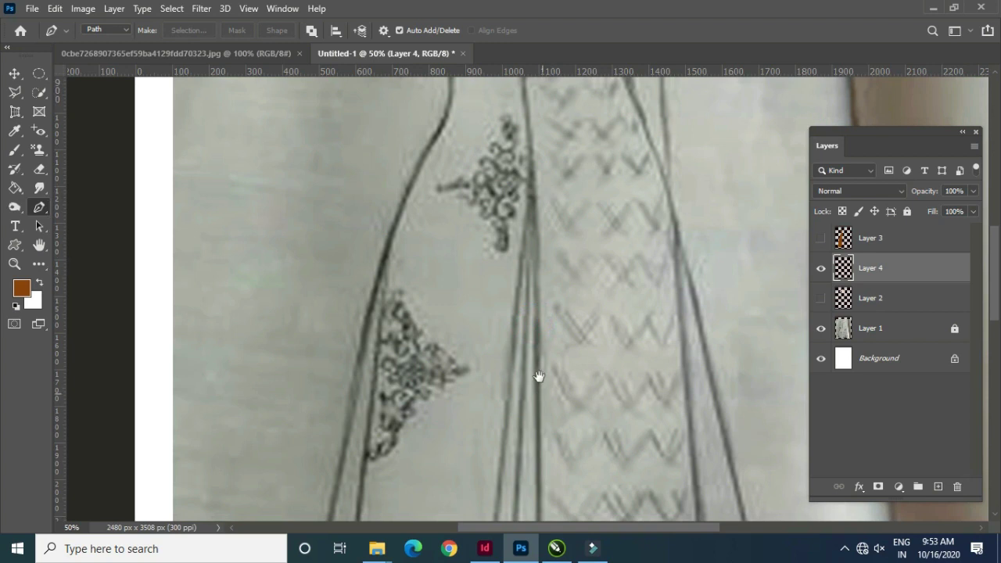
drag(537, 375, 539, 150)
drag(552, 329, 552, 250)
mouse_move(547, 451)
mouse_down()
mouse_move(558, 217)
mouse_move(558, 369)
mouse_up()
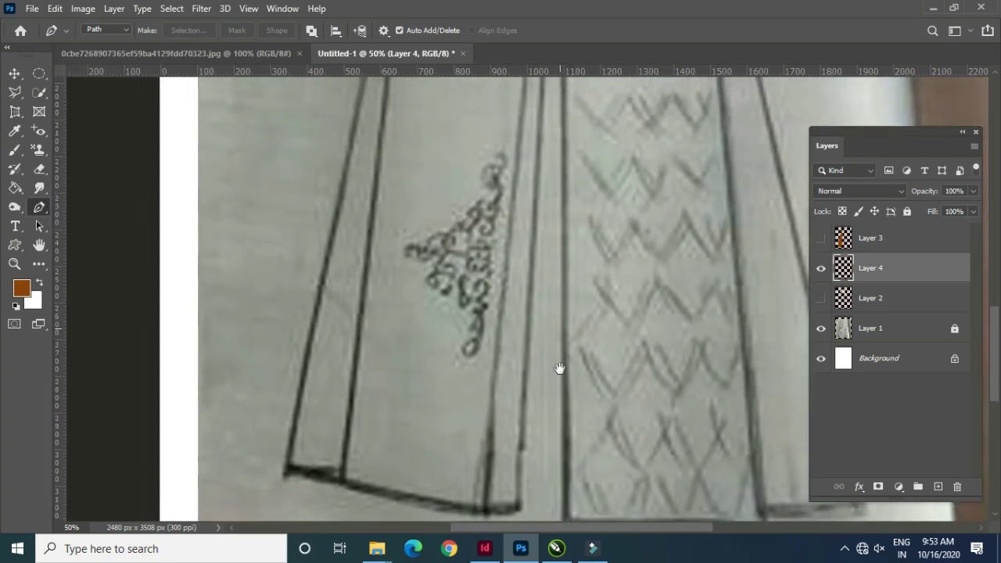
drag(550, 243, 566, 277)
scroll(565, 277, down, 1)
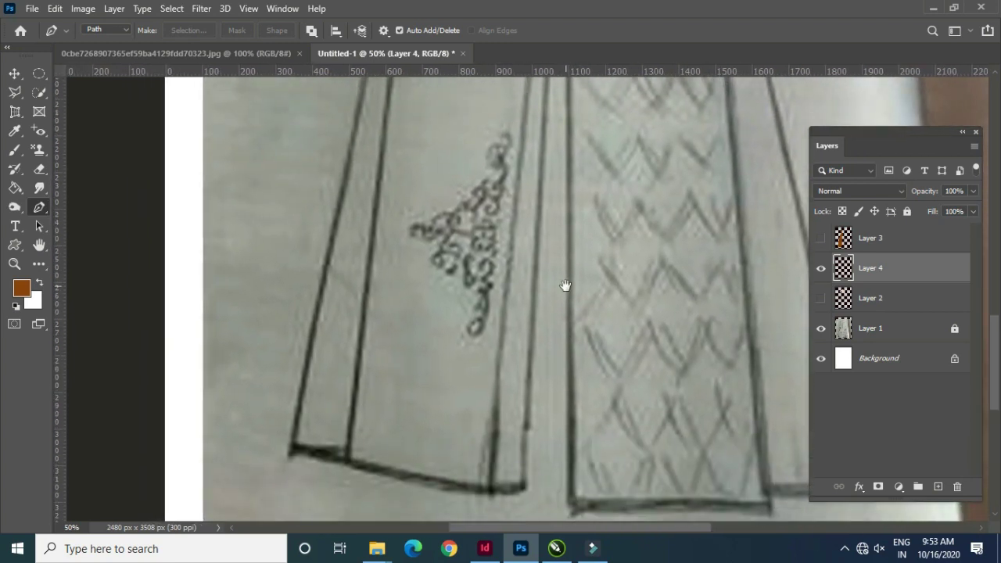
click(522, 487)
drag(488, 490, 477, 486)
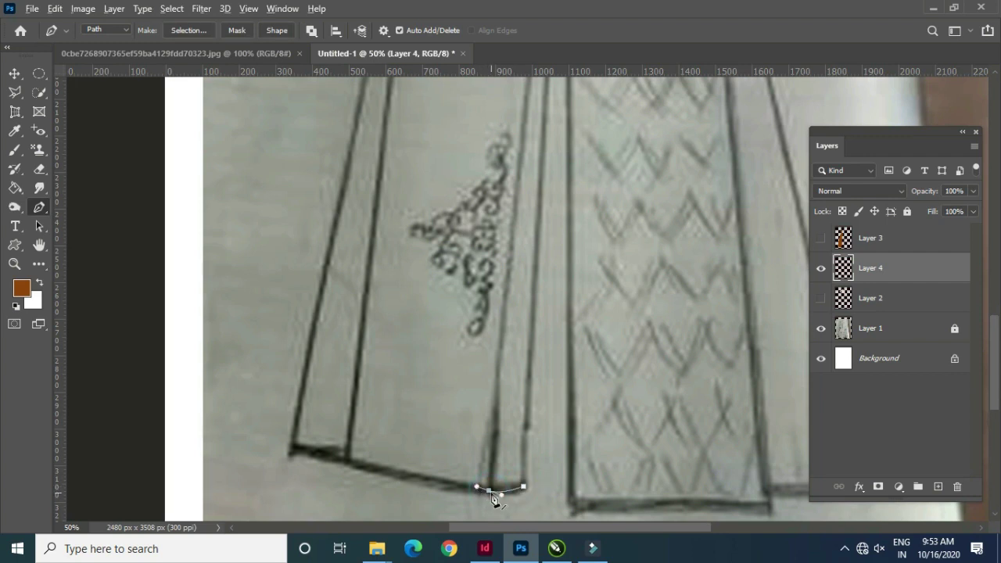
Trace up the pleat strip's left edge, back down its right edge, and close the outline.
drag(542, 222, 532, 329)
drag(527, 369, 532, 286)
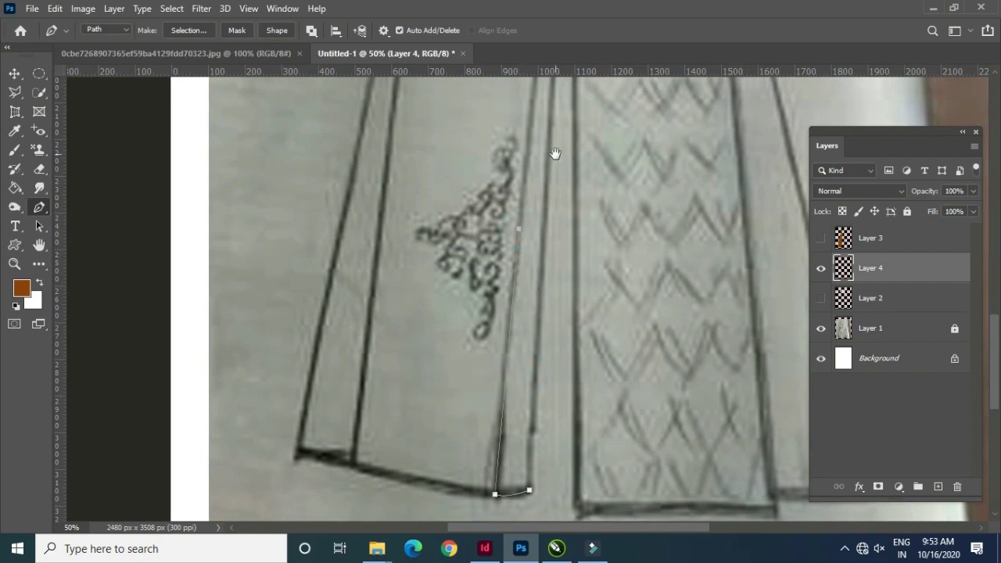
drag(553, 154, 538, 366)
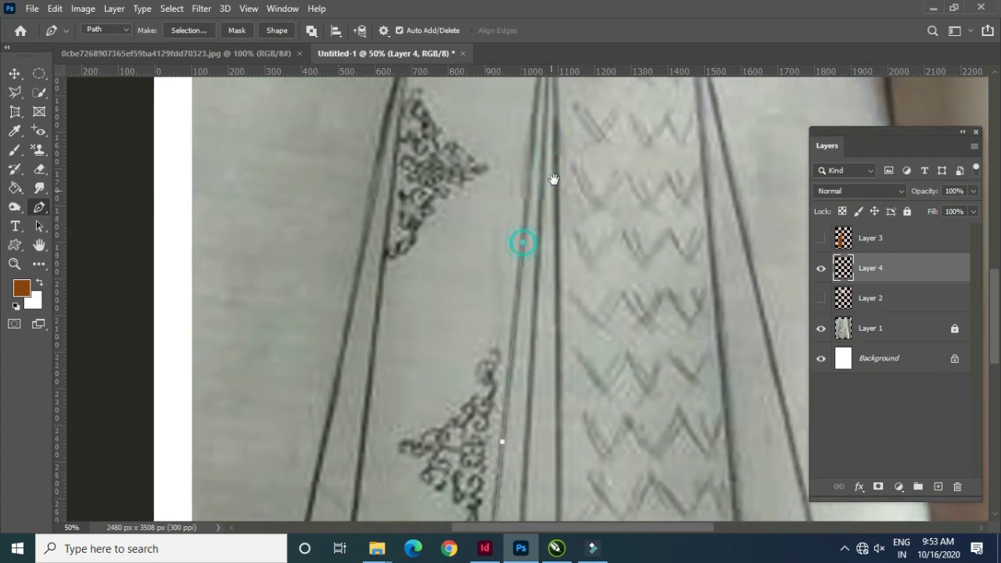
drag(521, 239, 550, 261)
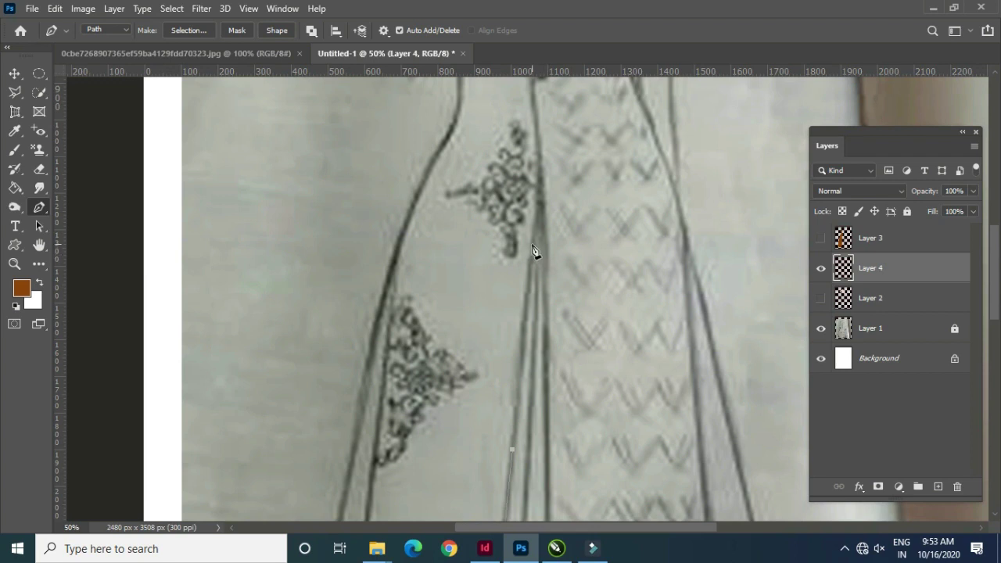
click(532, 247)
click(539, 201)
drag(547, 397, 564, 279)
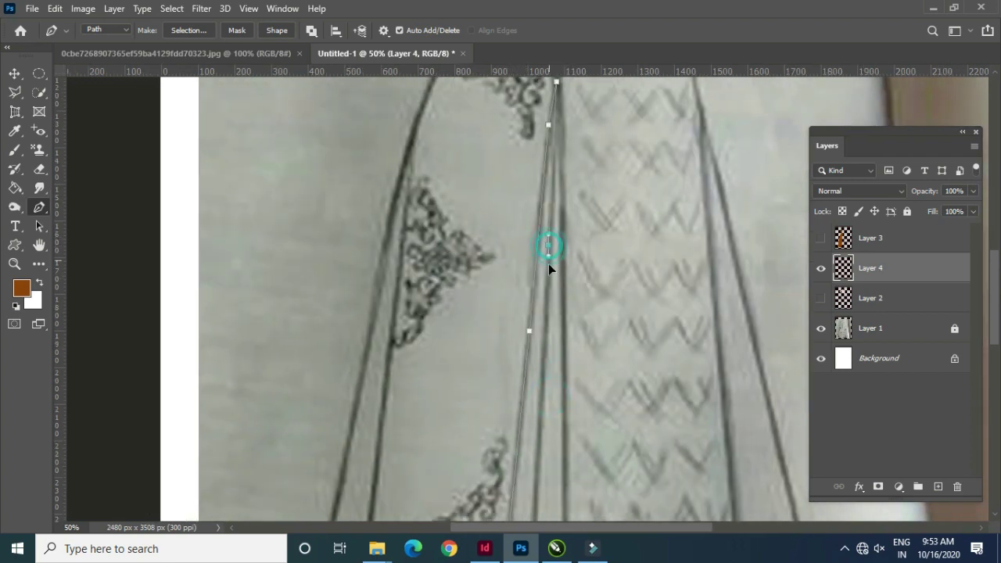
drag(576, 417, 572, 333)
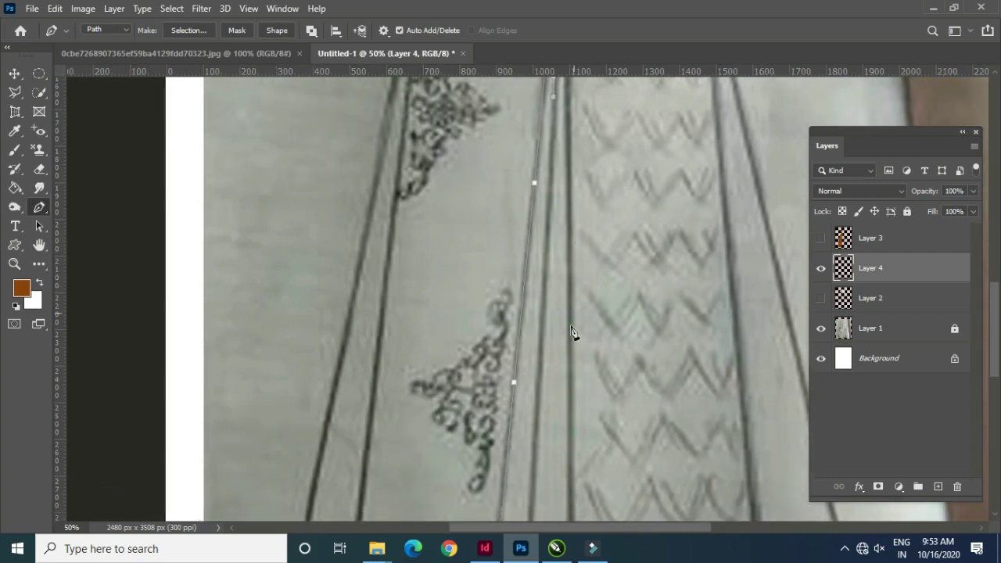
click(539, 365)
scroll(550, 483, down, 3)
click(514, 489)
click(548, 485)
scroll(549, 469, down, 1)
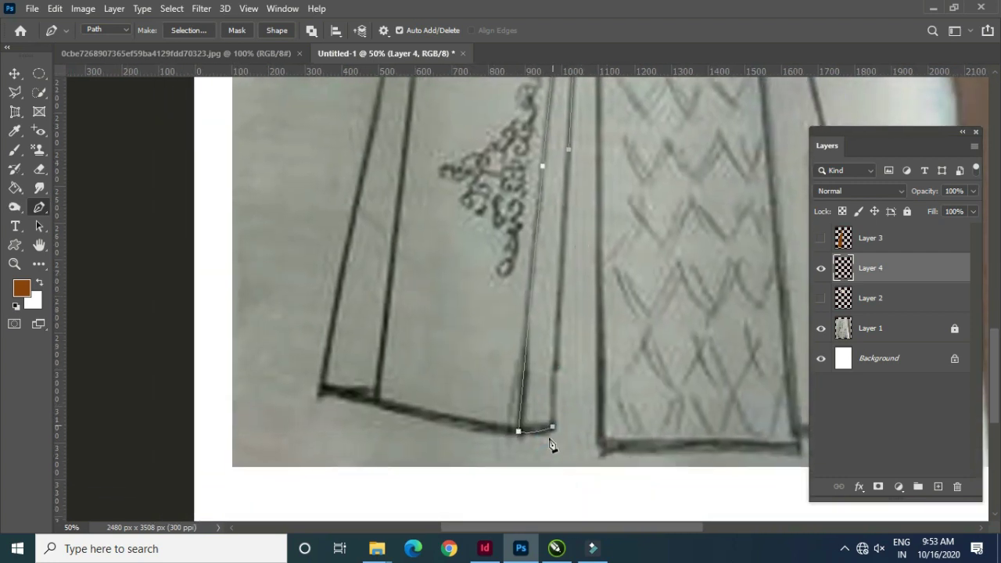
click(553, 430)
Fill the pleat selection with bright orange and deselect.
key(ctrl+Return)
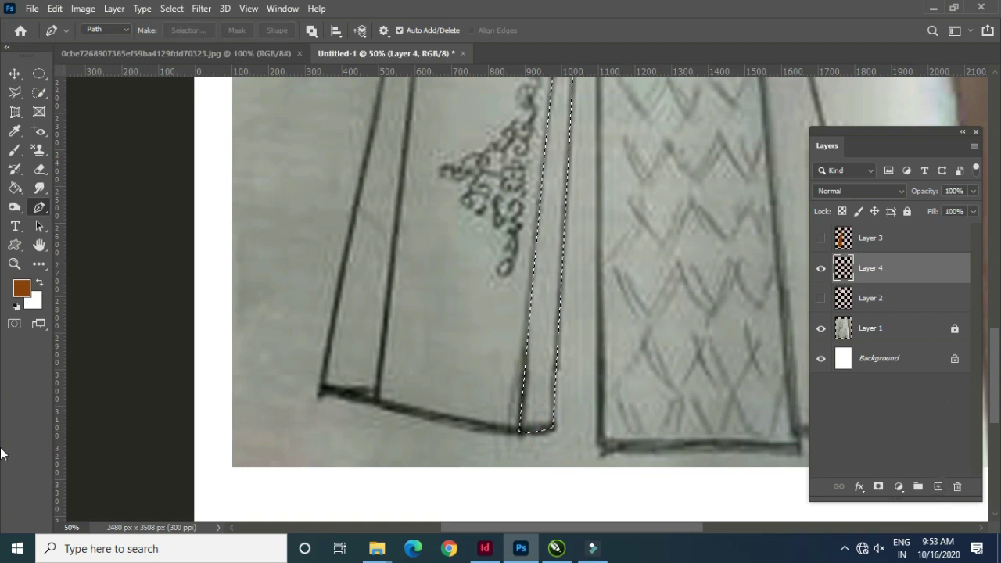
click(22, 288)
click(518, 189)
click(686, 138)
key(alt+BackSpace)
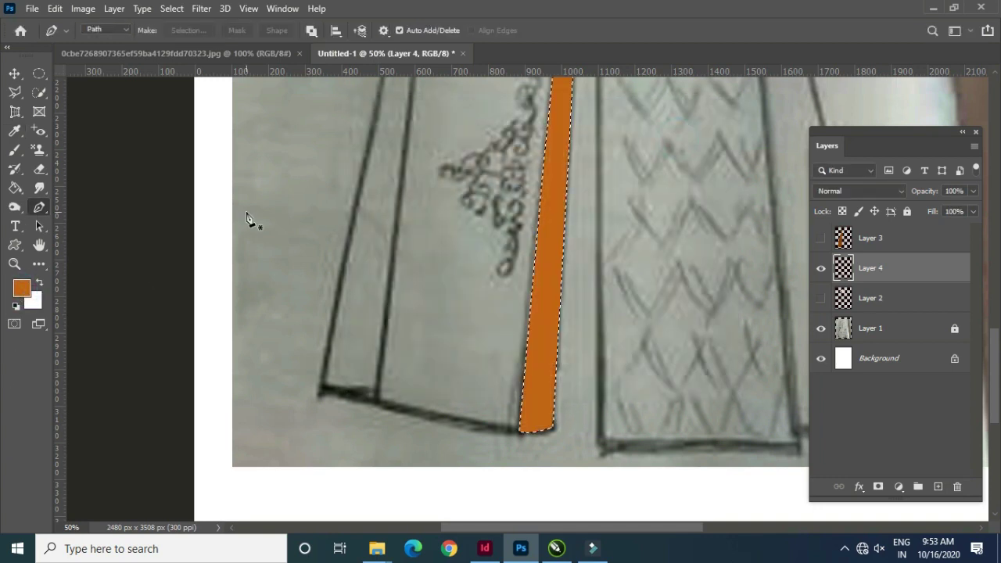
key(ctrl+d)
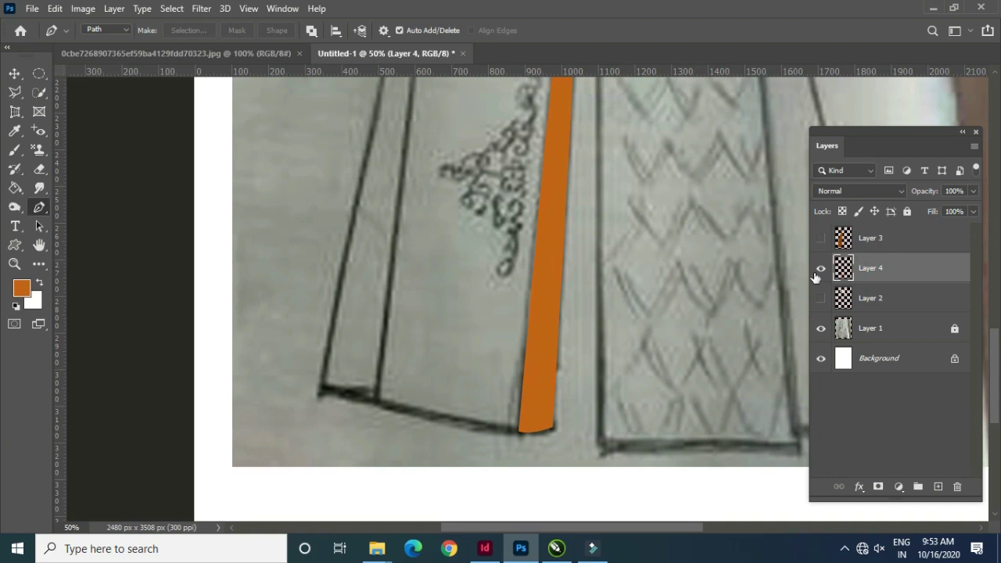
Hide Layer 4 and bring the dress hem into view.
click(818, 268)
mouse_move(606, 359)
mouse_down()
mouse_move(504, 324)
mouse_move(516, 412)
mouse_up()
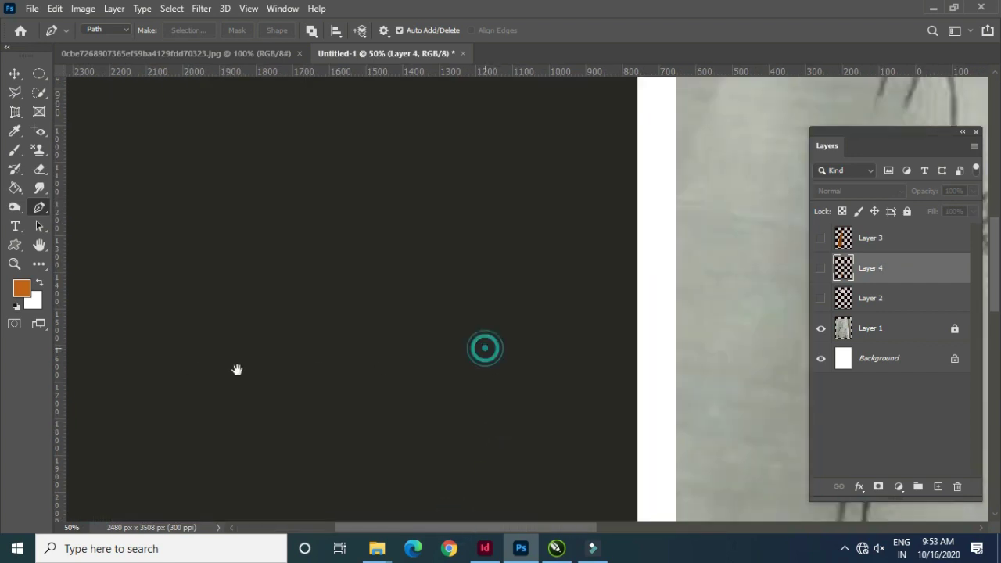
mouse_move(496, 350)
mouse_down()
mouse_move(501, 307)
mouse_move(459, 221)
mouse_move(438, 121)
mouse_up()
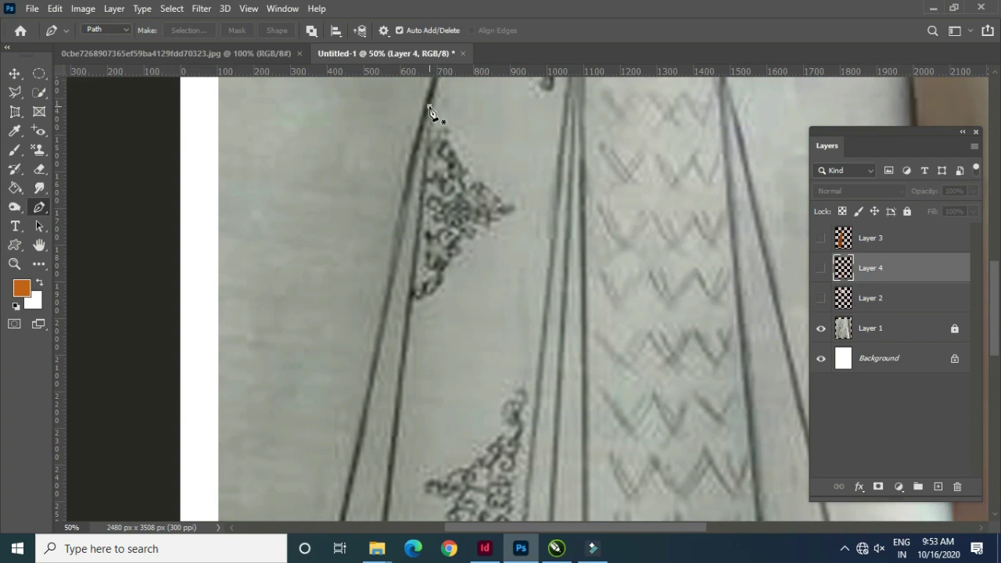
drag(420, 362, 474, 193)
drag(442, 391, 451, 327)
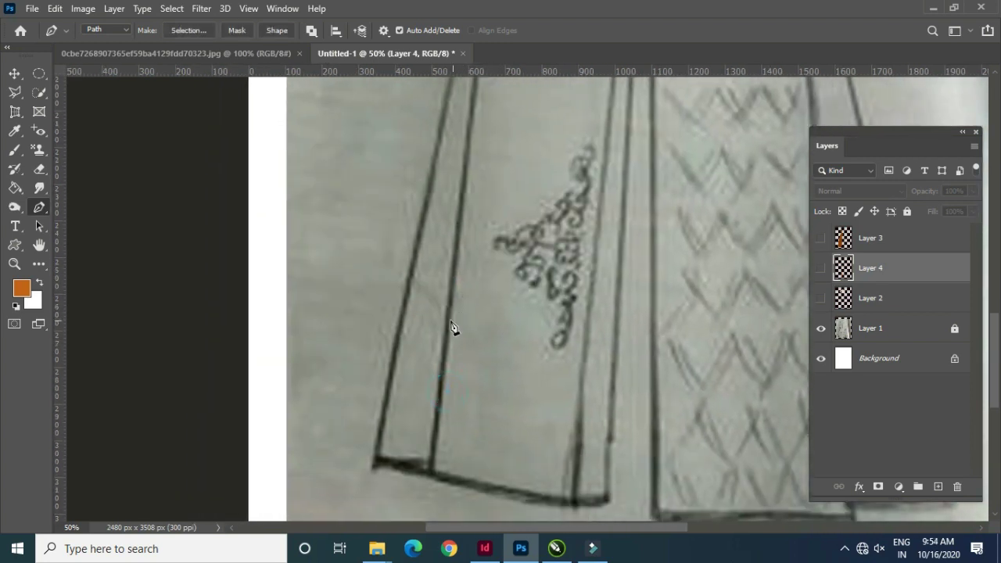
Draw a straight two-anchor pen path down the pleat line to the hem, and add a new layer.
click(448, 316)
drag(449, 425, 470, 324)
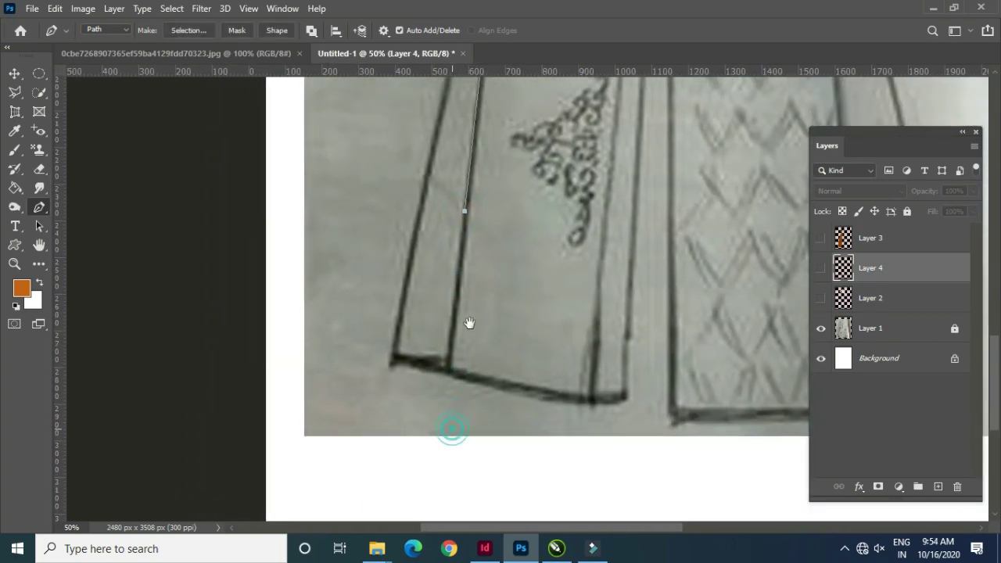
click(445, 368)
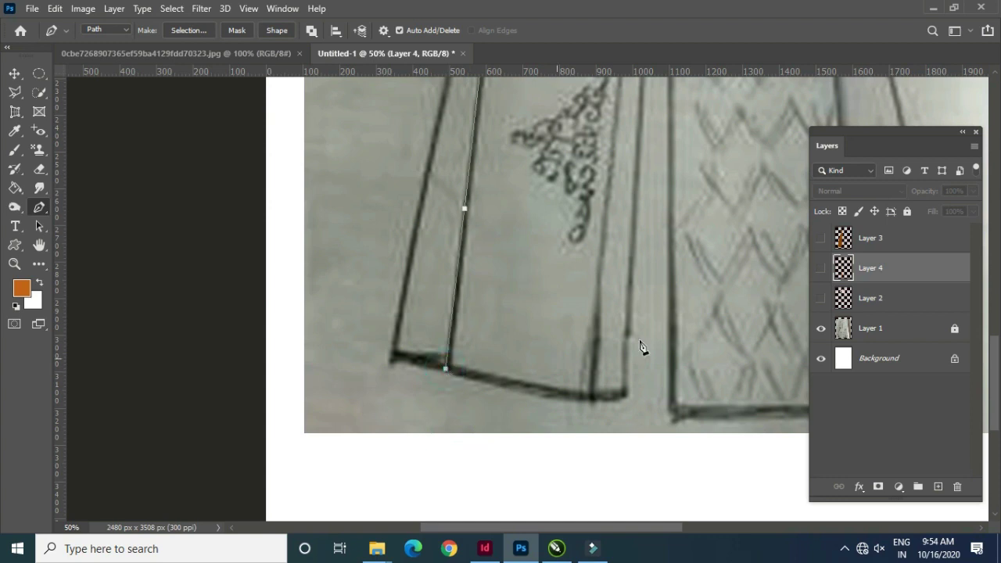
click(938, 486)
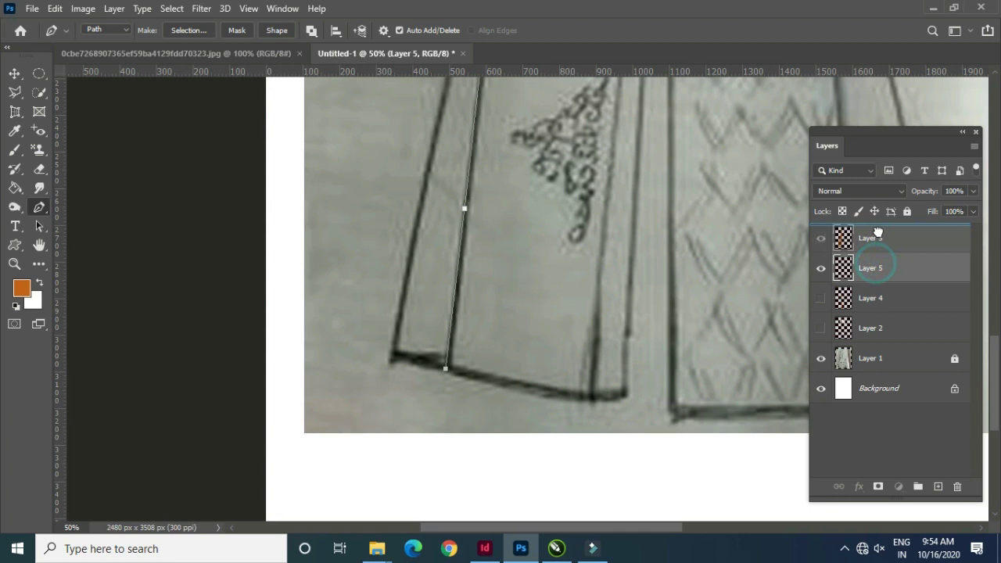
Move Layer 5 to the top of the stack and set the brush to a soft 10 px round.
drag(876, 268, 869, 231)
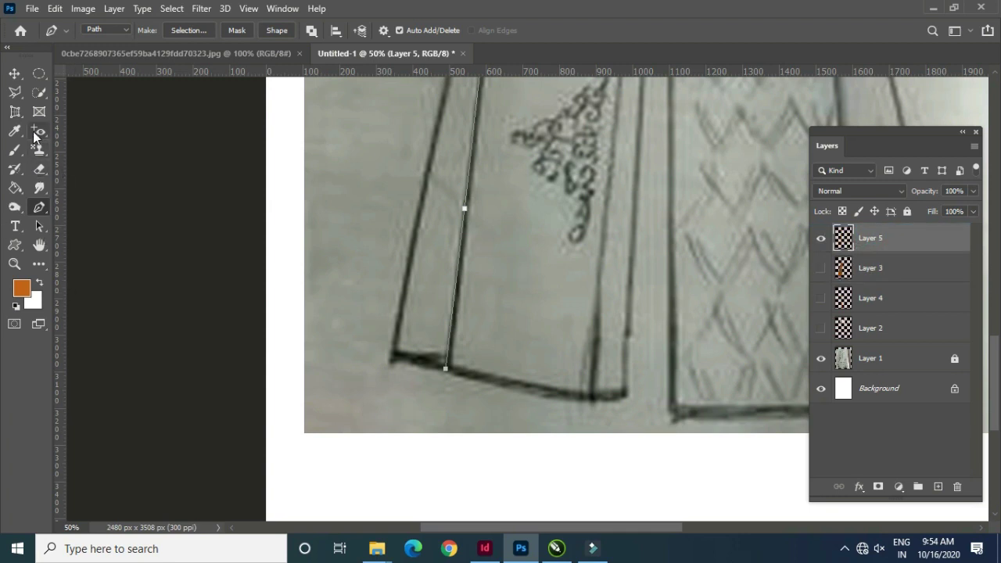
click(15, 150)
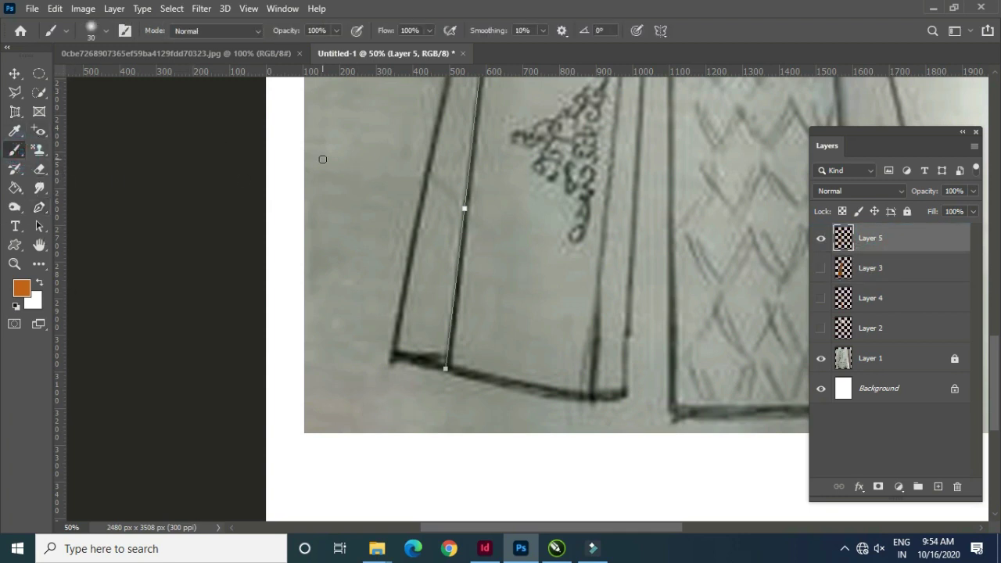
click(107, 31)
drag(94, 76, 88, 77)
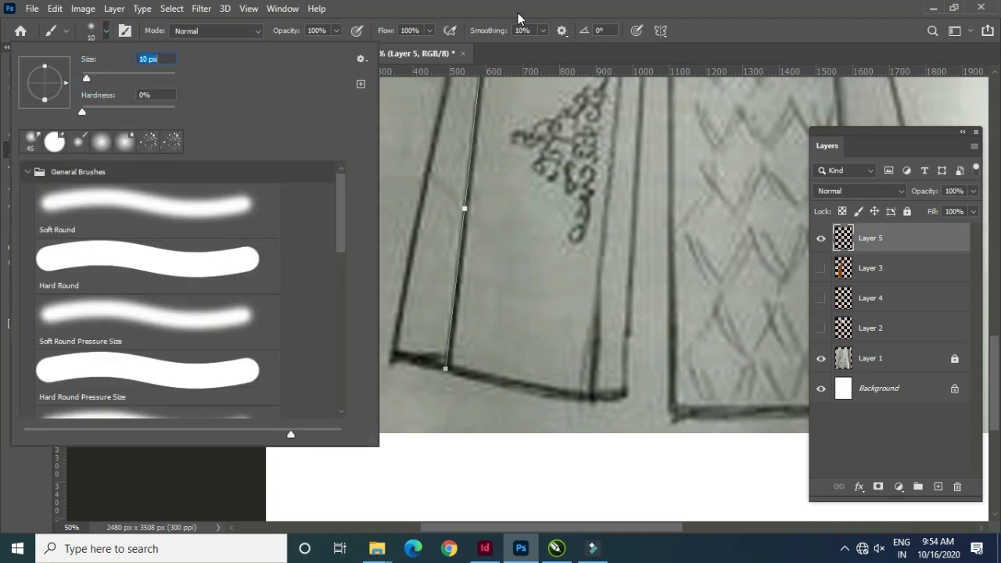
click(516, 19)
Set the foreground colour to a darker brown.
key(i)
click(21, 288)
click(530, 264)
click(687, 138)
key(b)
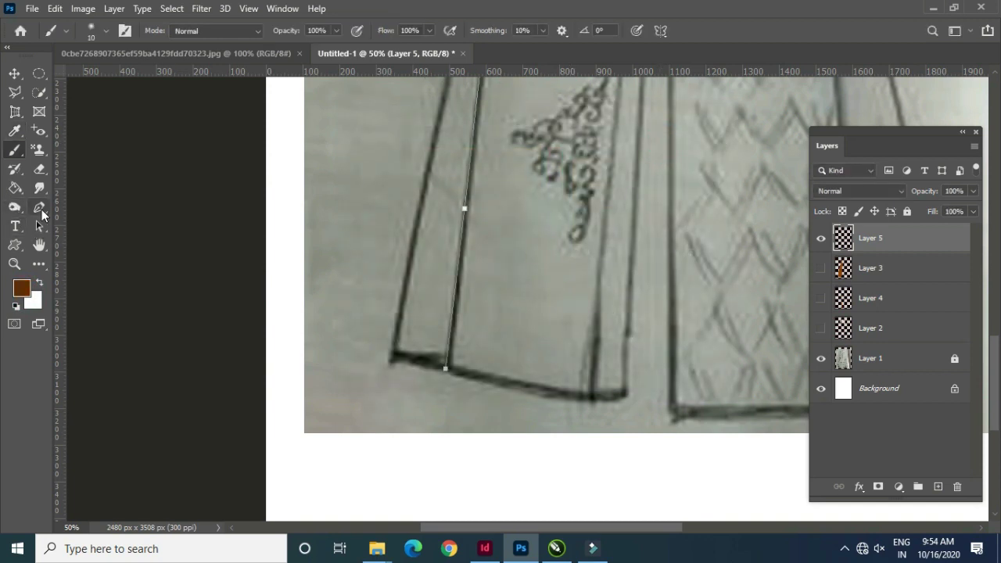
click(39, 208)
Try stroking the pleat path with the brush, then undo it and cancel a second attempt.
right_click(527, 187)
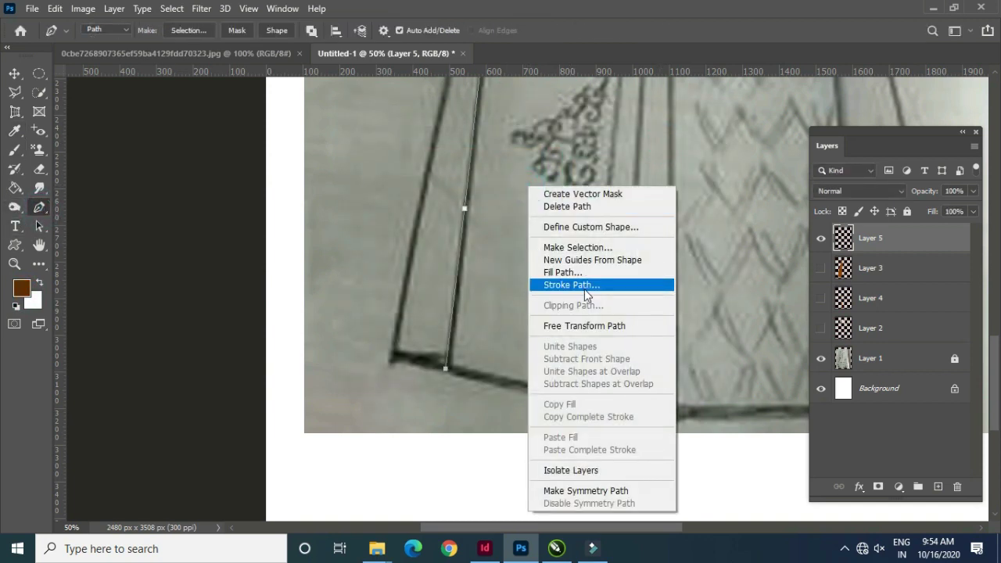
click(585, 285)
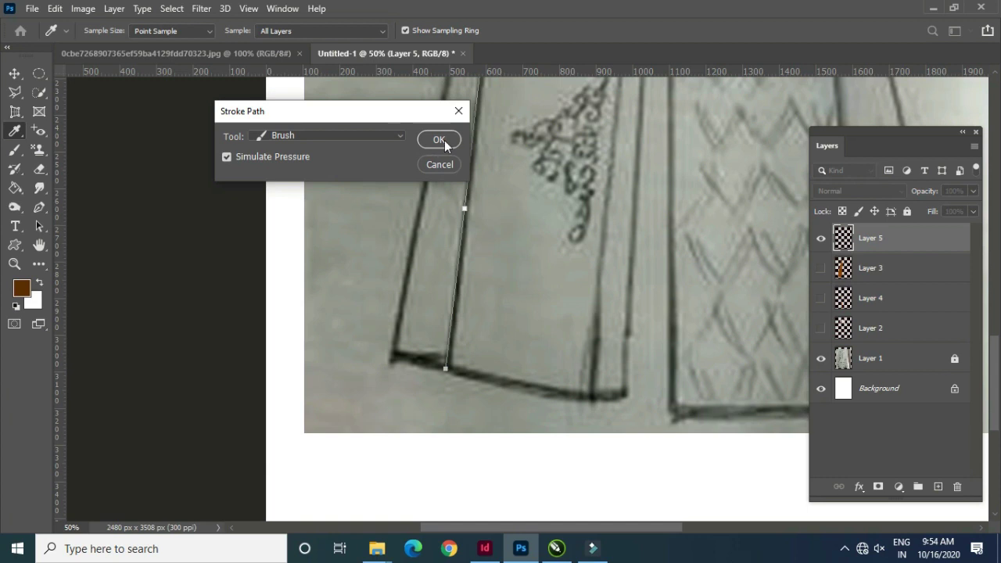
click(440, 140)
key(Return)
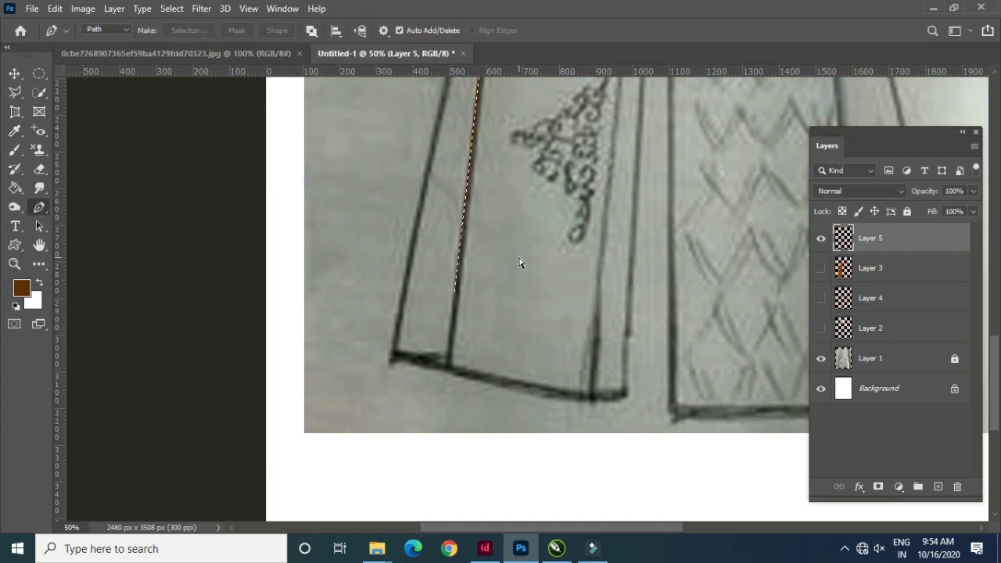
key(ctrl+z)
right_click(520, 214)
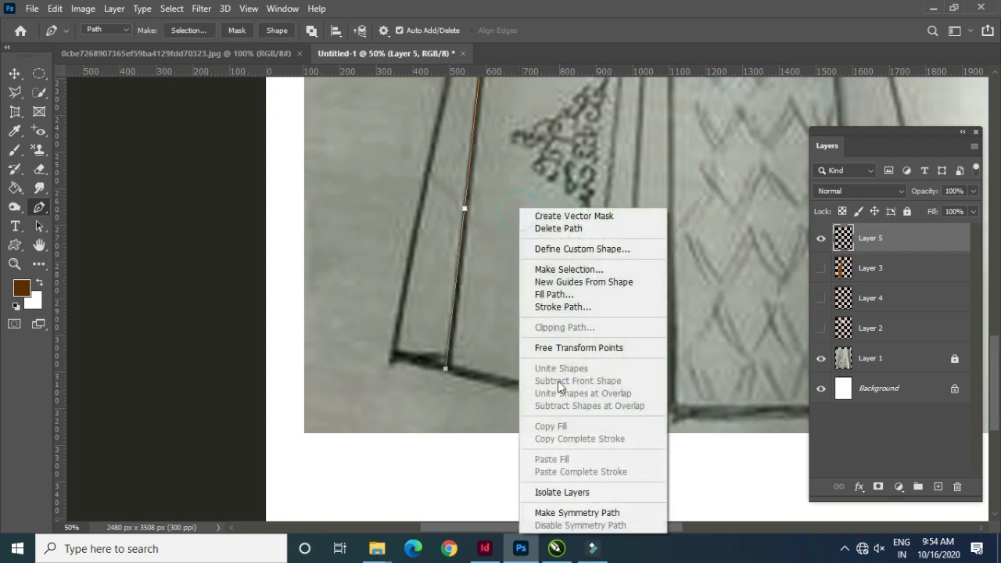
click(571, 305)
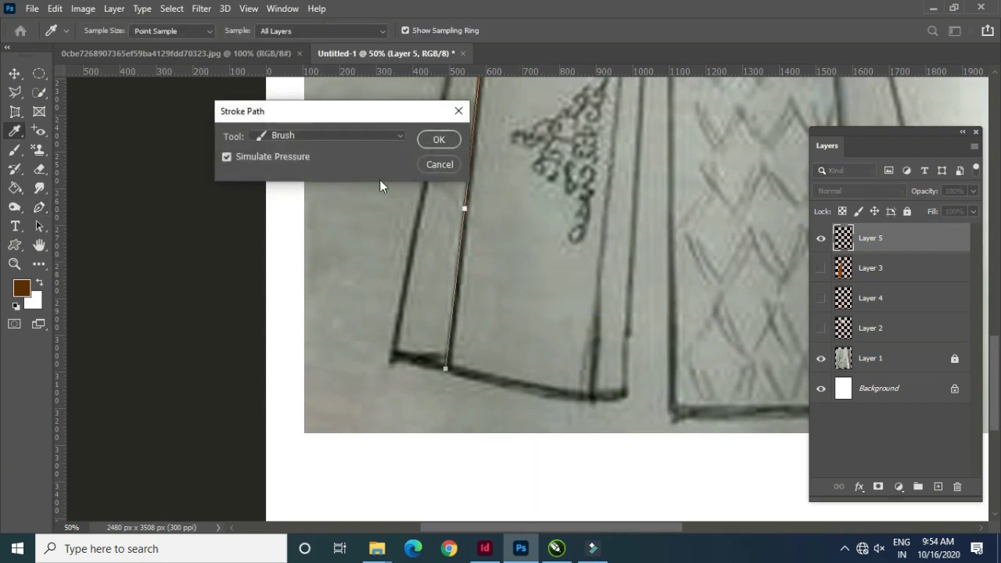
click(440, 165)
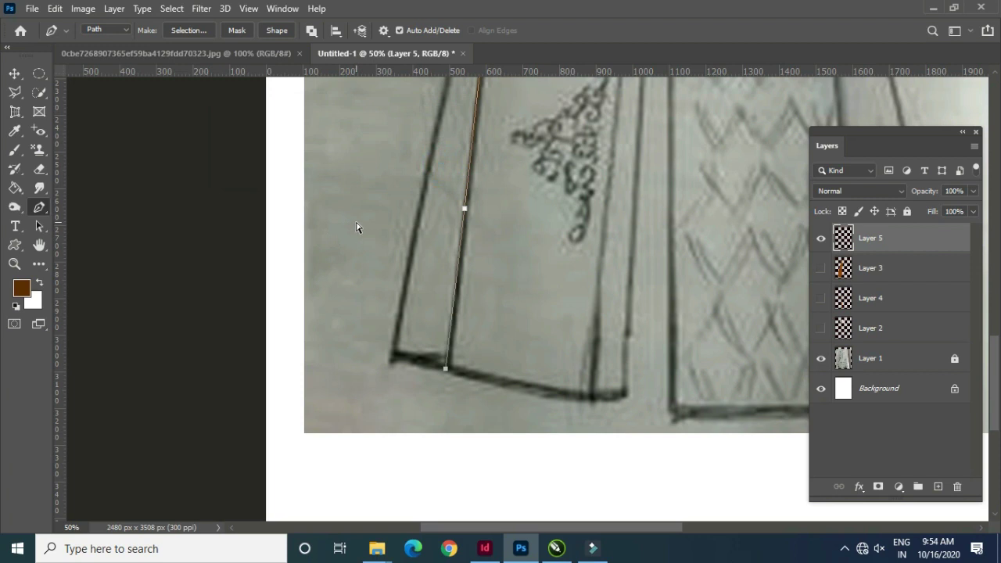
Stroke the pleat path in brown with Simulate Pressure off, then hide the path and Layer 5.
right_click(509, 188)
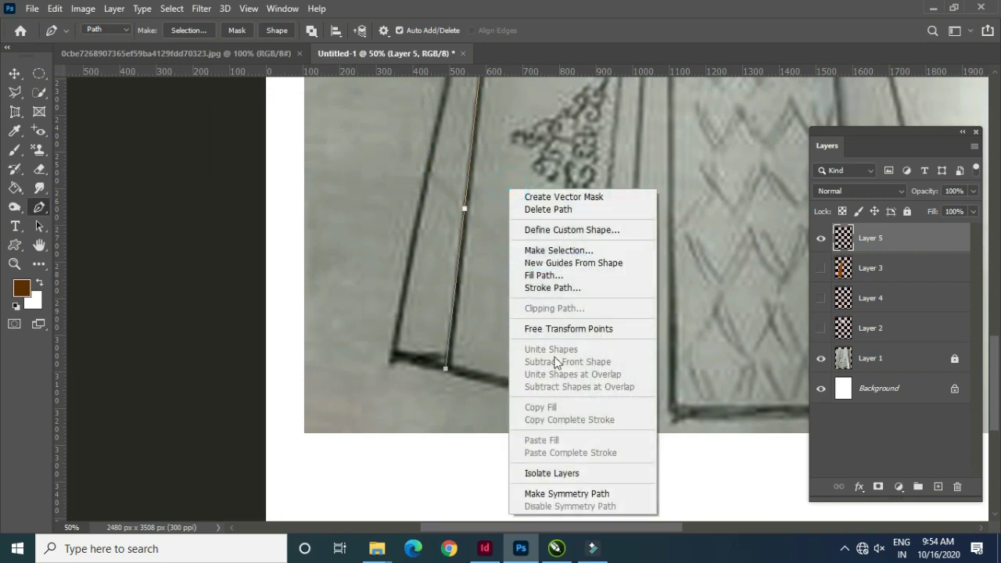
click(540, 287)
click(227, 157)
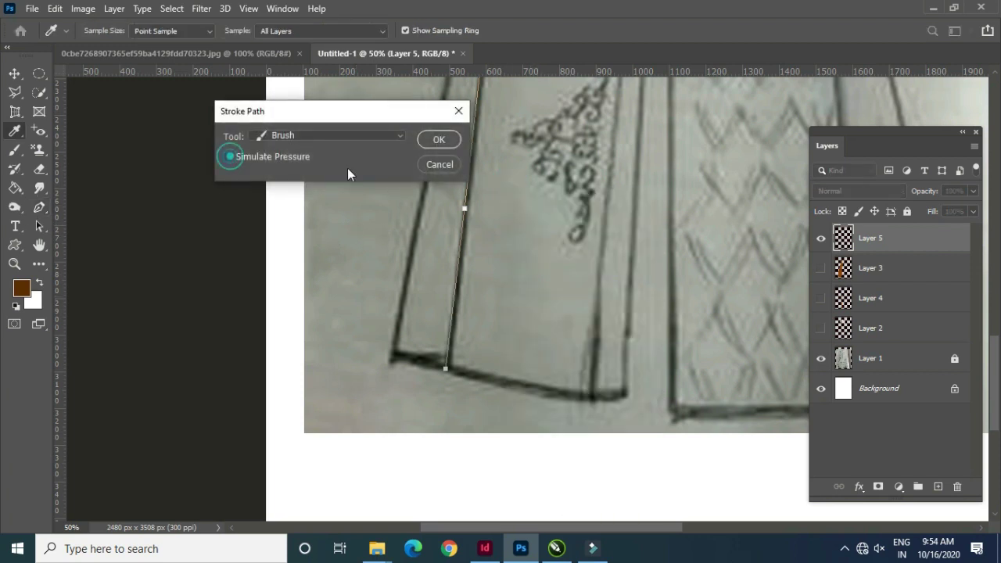
click(439, 139)
key(Escape)
click(820, 238)
mouse_move(566, 228)
mouse_down()
mouse_move(493, 271)
mouse_move(511, 369)
mouse_move(541, 245)
mouse_move(551, 353)
mouse_up()
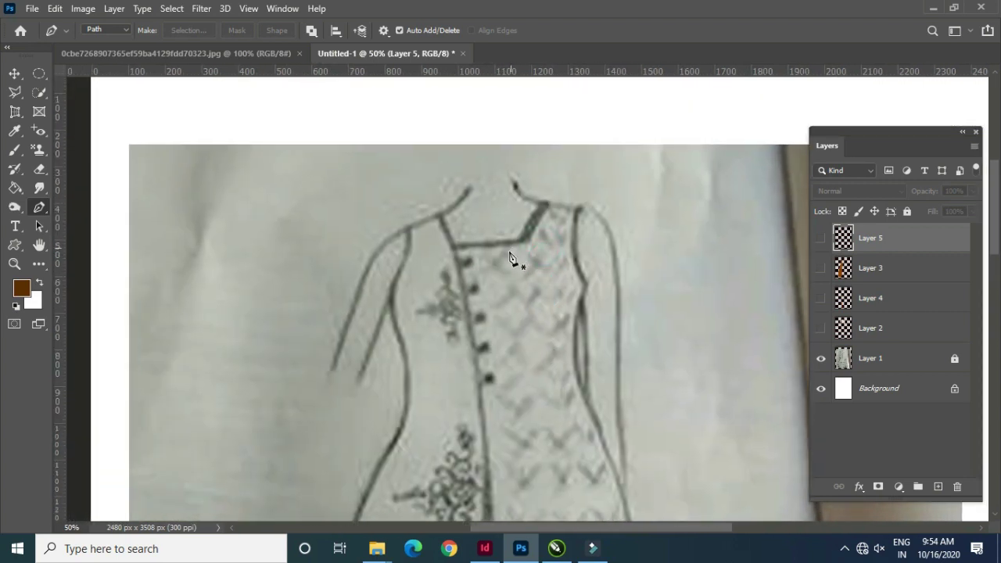
Add a new layer above Layer 4 and pen-trace the bodice from neckline over the shoulder and armhole to the waist.
click(888, 296)
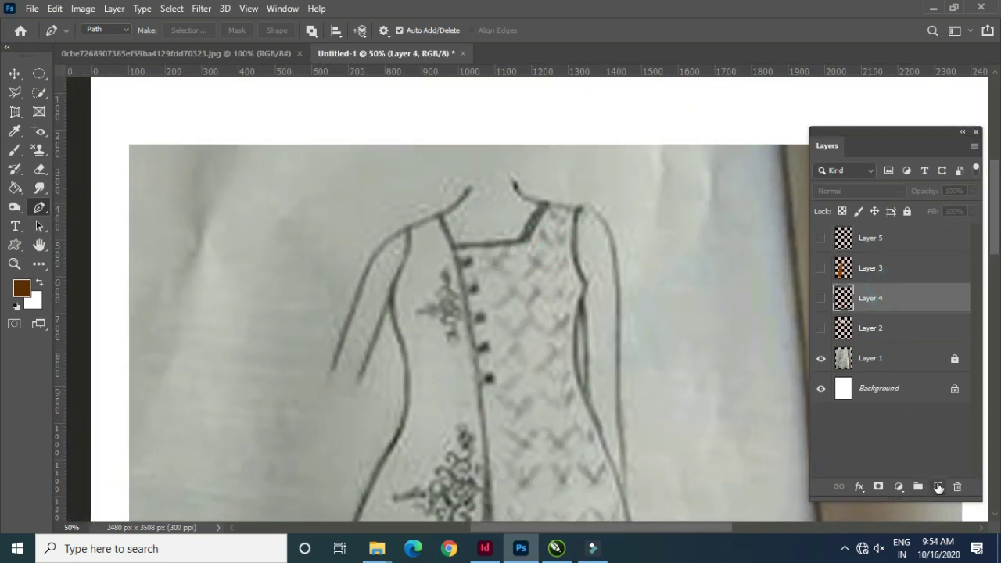
click(938, 486)
click(431, 249)
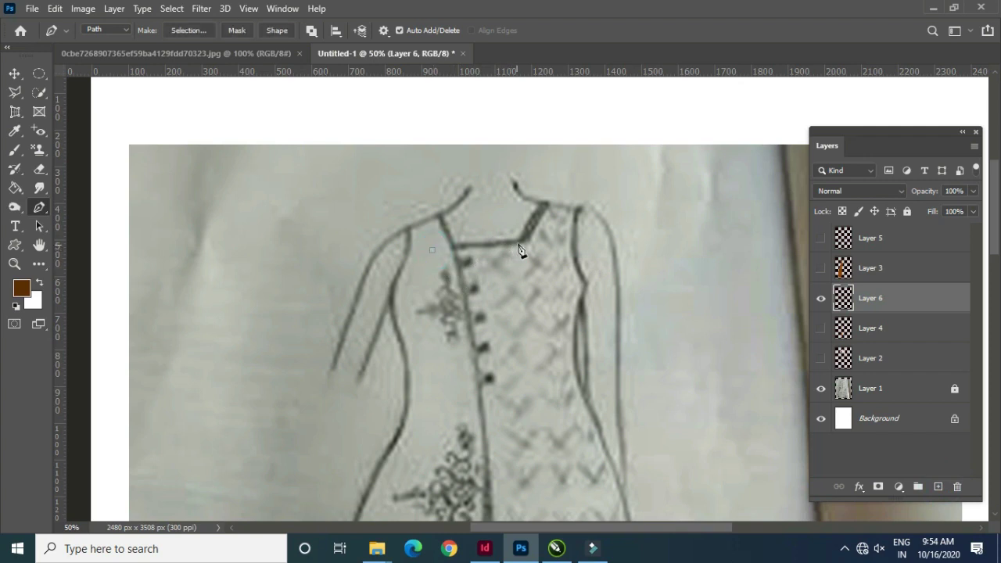
click(522, 239)
click(542, 204)
click(578, 208)
scroll(579, 273, down, 1)
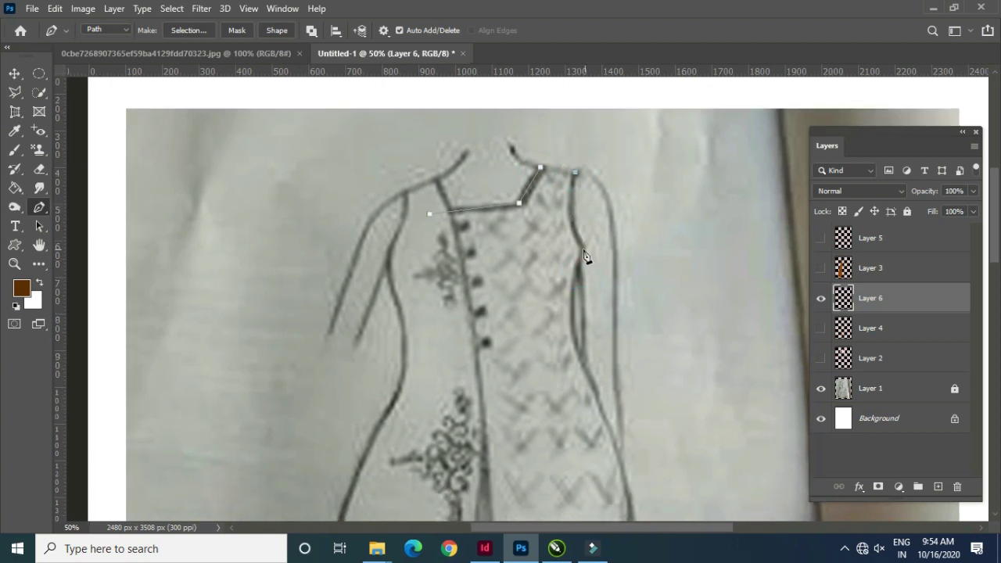
drag(586, 251, 604, 266)
drag(589, 337, 578, 269)
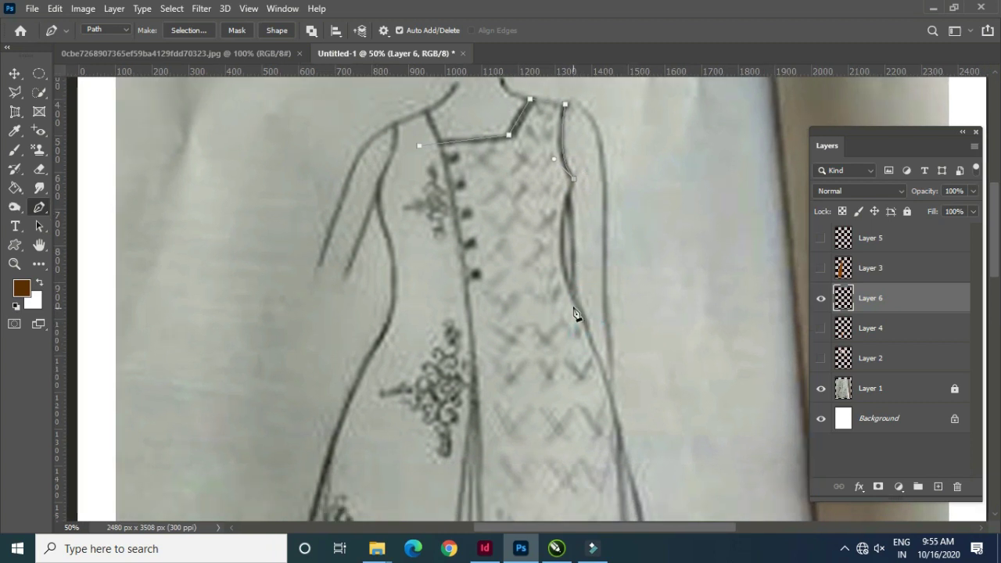
click(596, 350)
scroll(573, 305, down, 4)
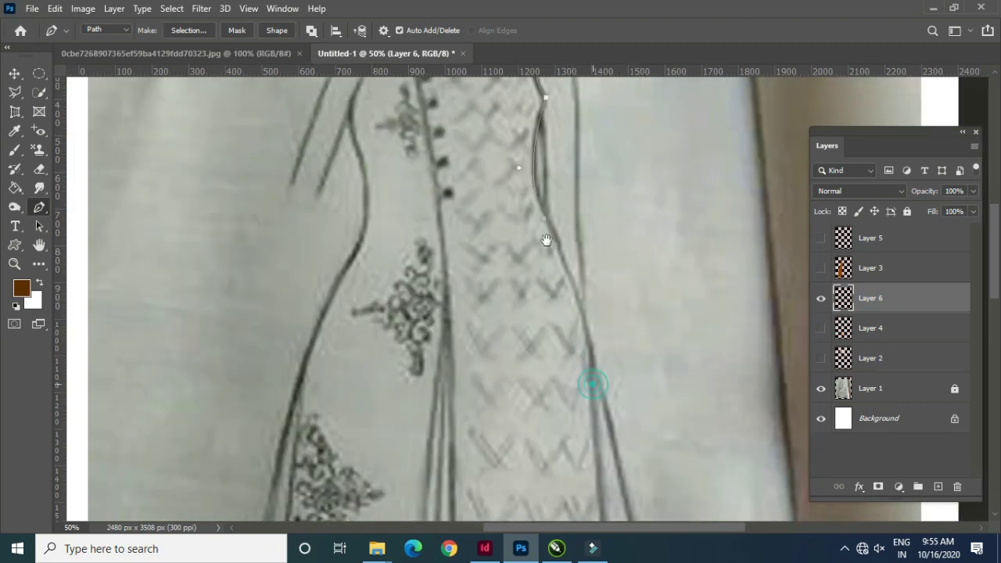
drag(568, 305, 561, 361)
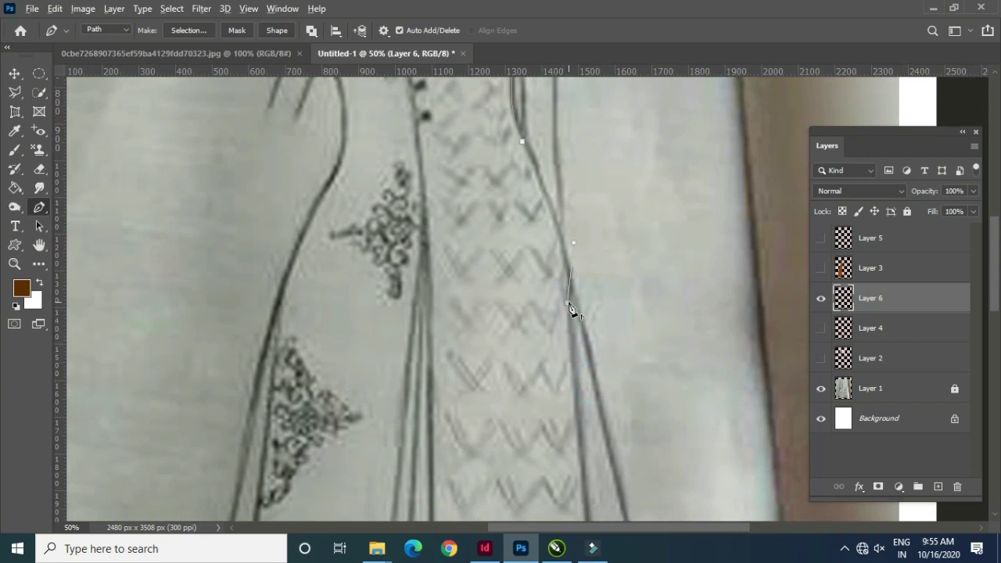
Continue the bodice outline down the side edge and along the hem to the left corner.
drag(593, 444, 585, 267)
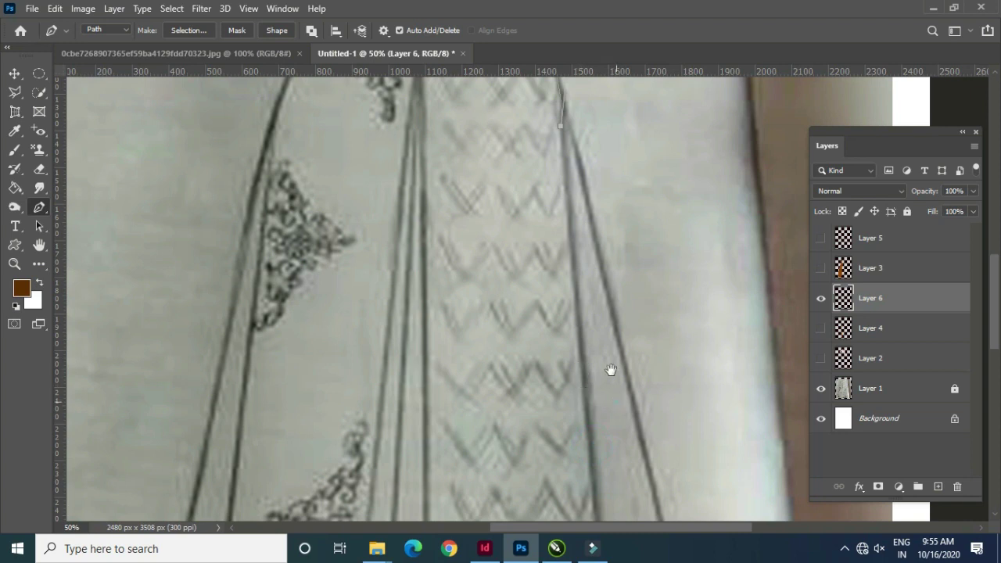
drag(611, 369, 570, 114)
drag(576, 192, 614, 360)
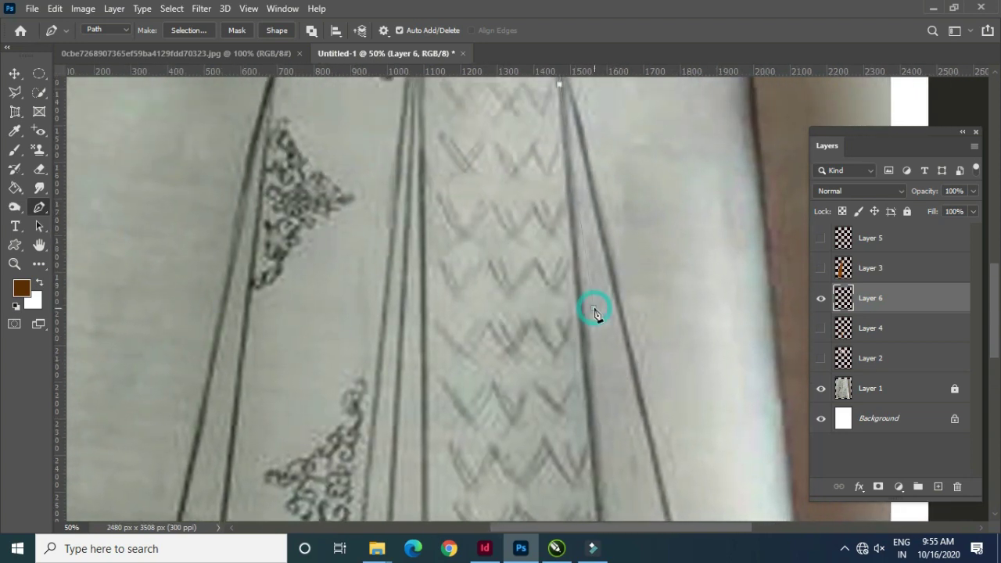
scroll(607, 319, down, 5)
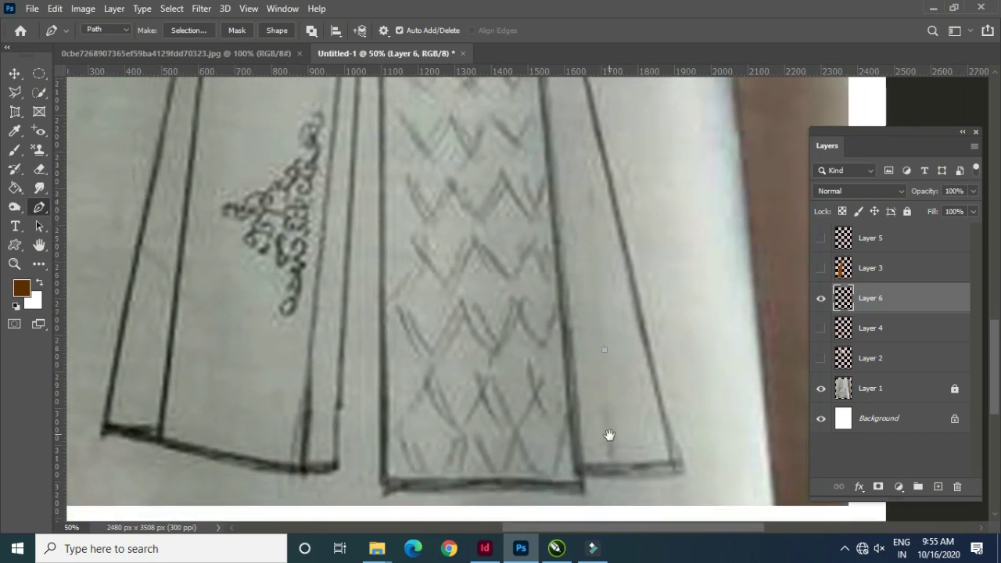
drag(607, 434, 631, 315)
click(613, 342)
drag(599, 355, 599, 370)
click(403, 366)
key(ctrl+z)
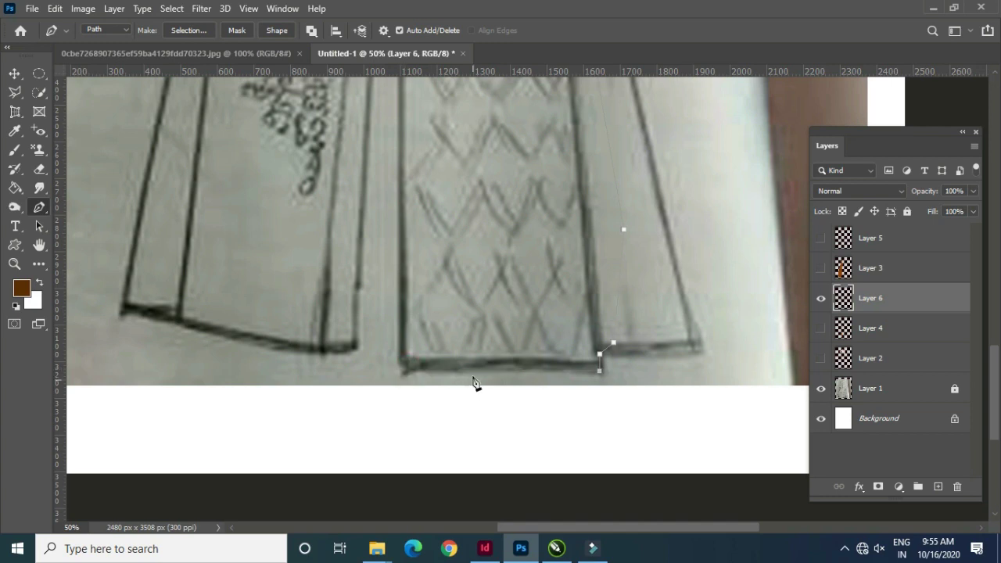
mouse_move(473, 367)
mouse_down()
mouse_move(432, 376)
mouse_move(404, 337)
mouse_move(406, 319)
mouse_up()
alt+click(473, 366)
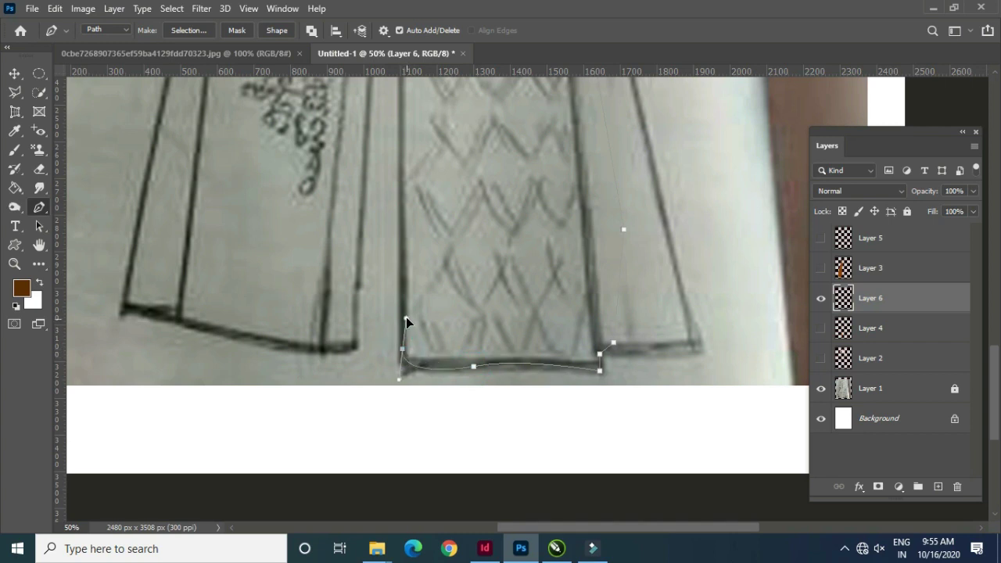
click(403, 351)
Close the bodice outline at its start point and convert it to a selection.
scroll(446, 140, up, 5)
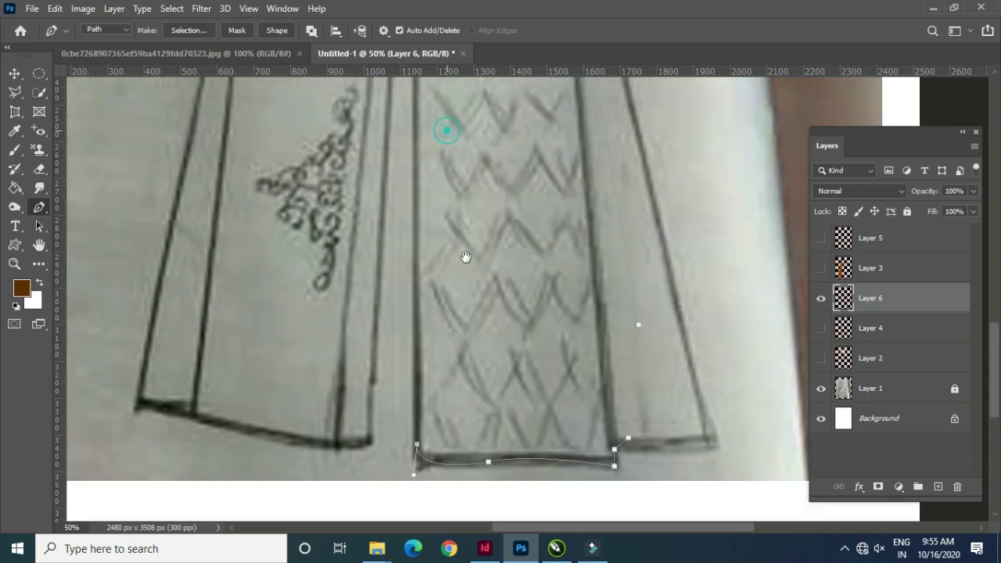
scroll(454, 157, up, 5)
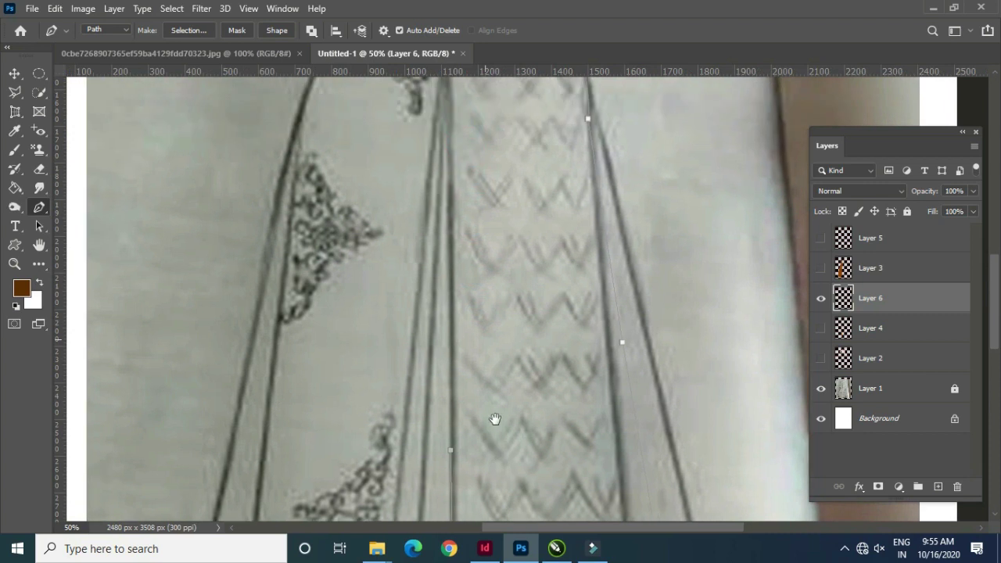
drag(475, 134, 479, 305)
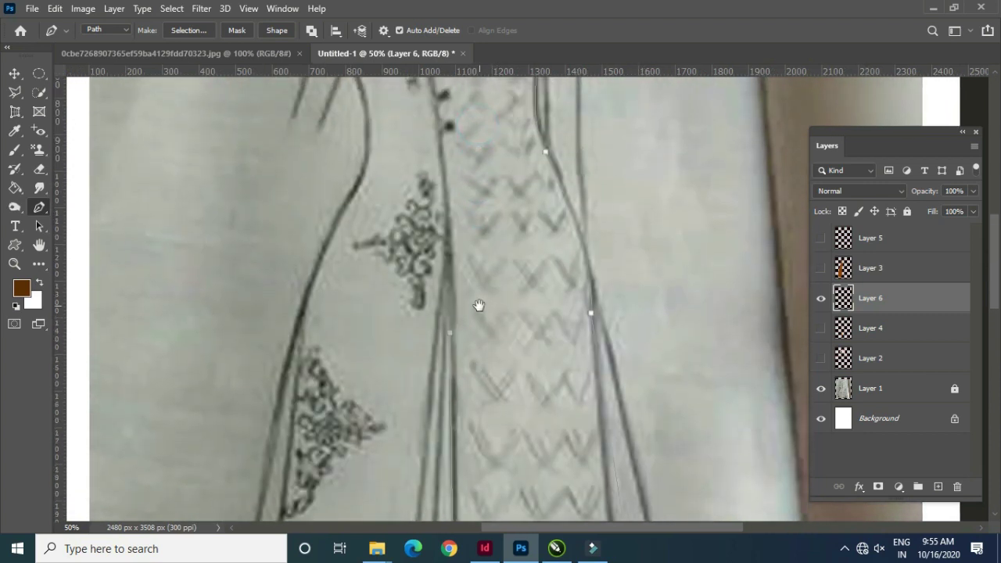
drag(487, 224, 521, 334)
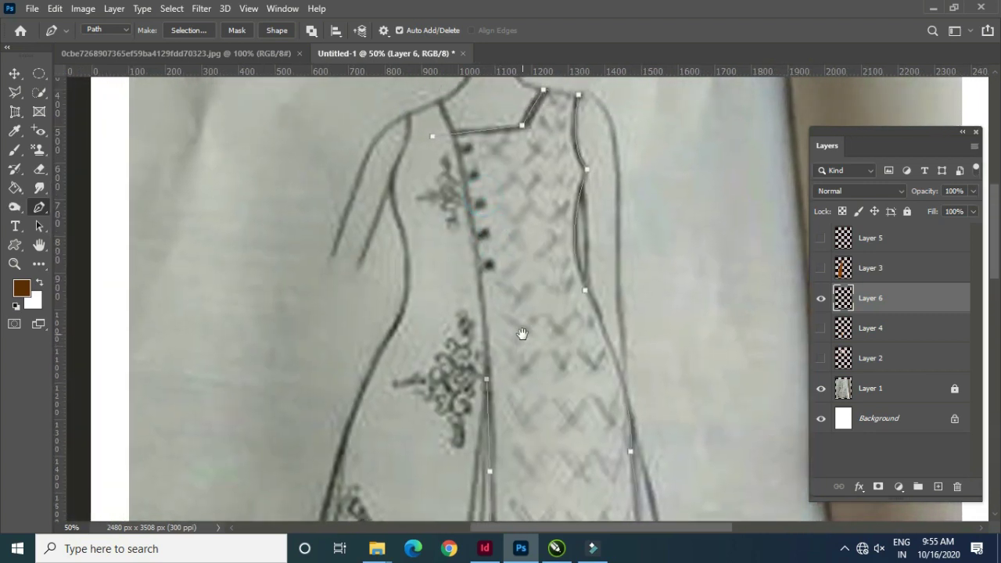
click(447, 247)
click(436, 140)
key(ctrl+Return)
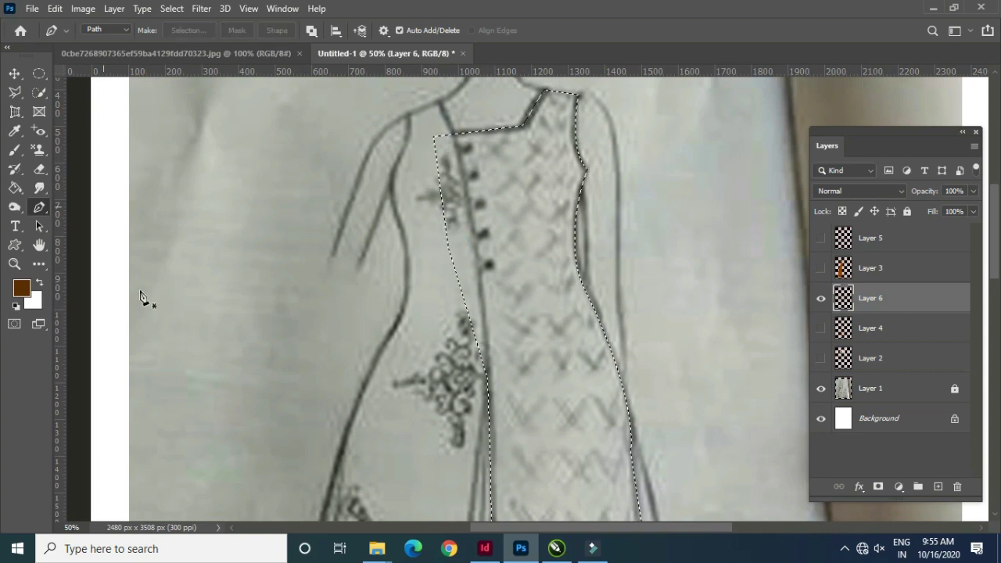
Fill the selection light orange on Layer 6, deselect, and hide Layer 6.
click(21, 288)
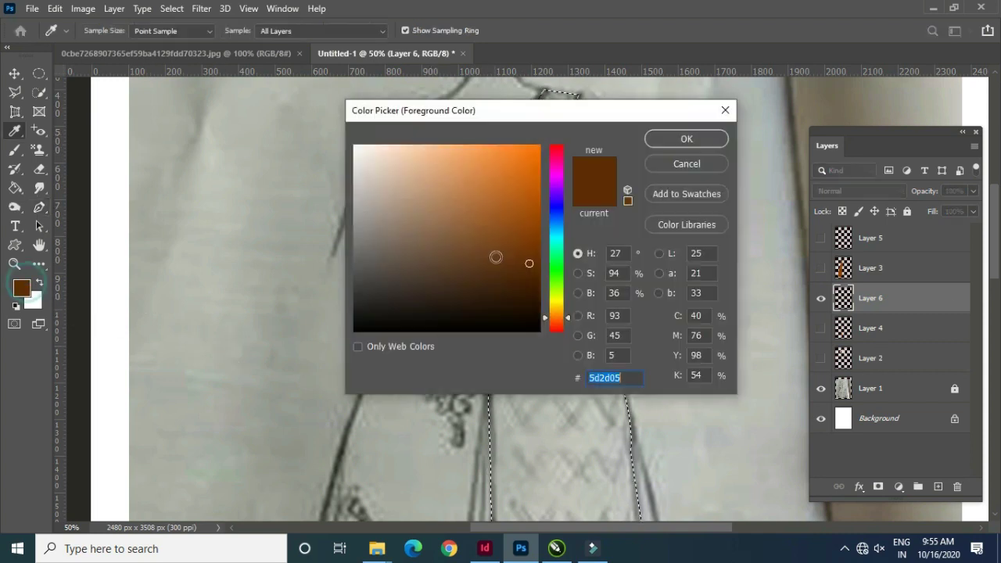
click(458, 159)
click(697, 143)
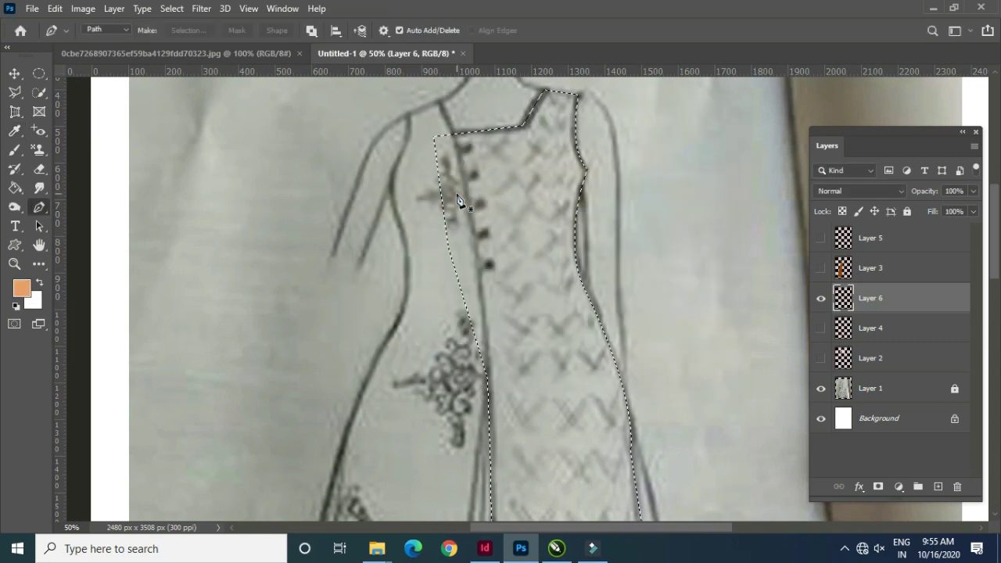
key(alt+BackSpace)
key(ctrl+d)
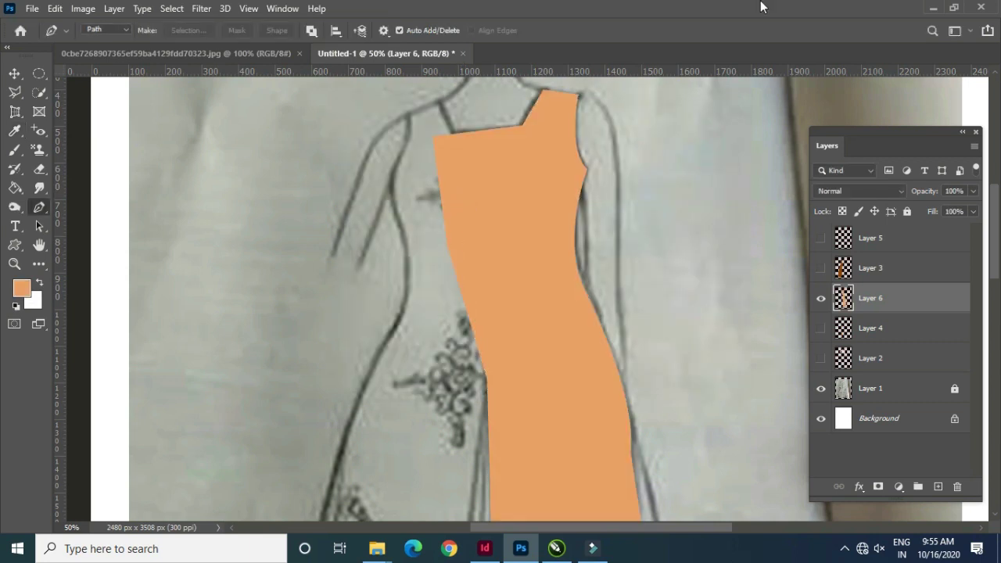
click(821, 303)
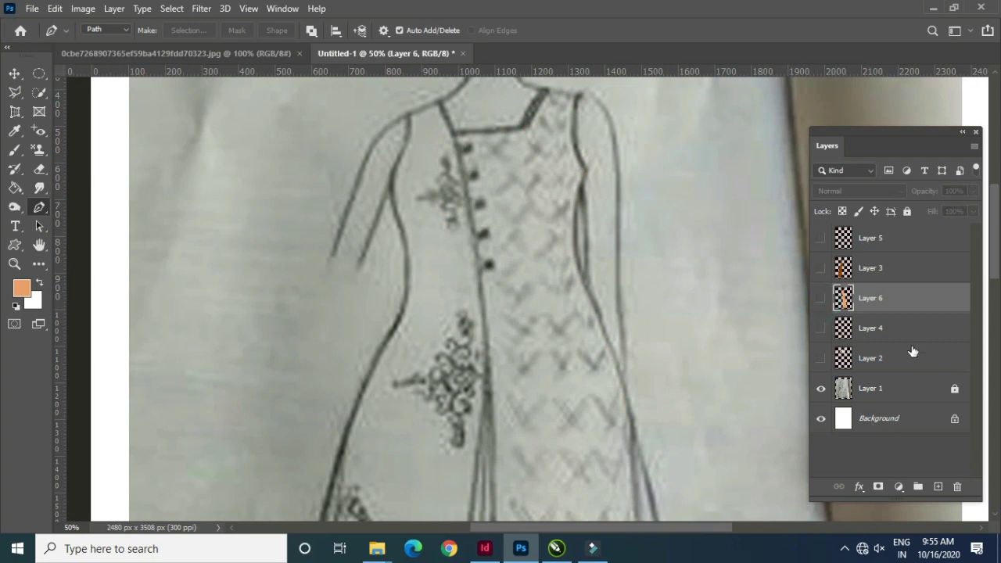
Create Layer 7 and trace the right skirt edge down to the hem corner.
drag(568, 404, 510, 252)
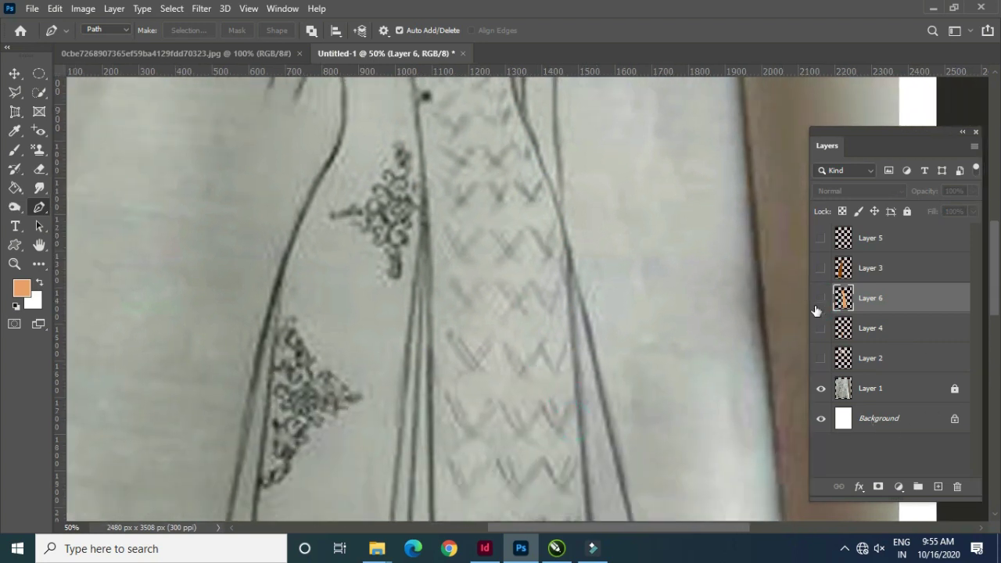
click(940, 486)
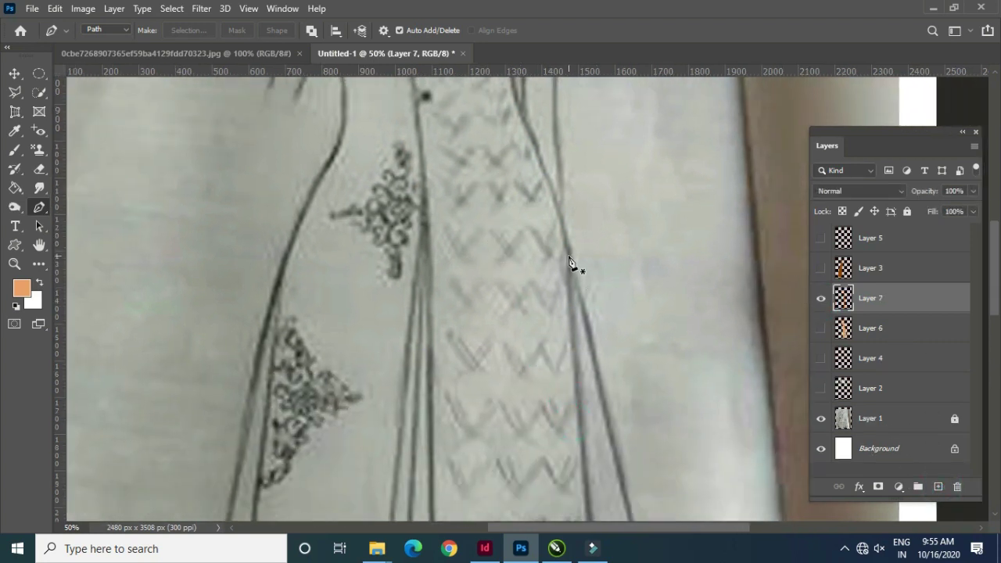
drag(578, 412, 561, 270)
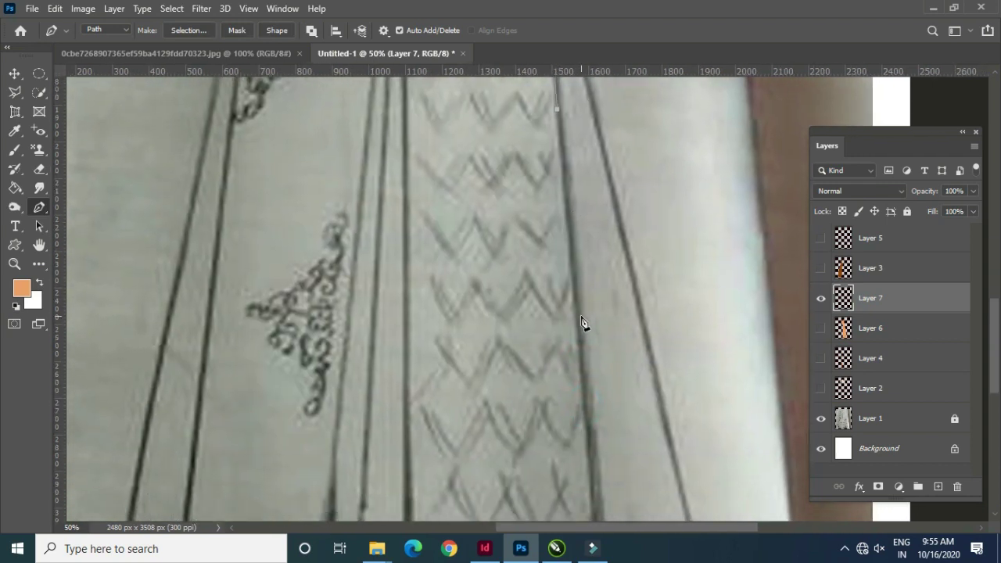
click(578, 315)
scroll(580, 320, down, 2)
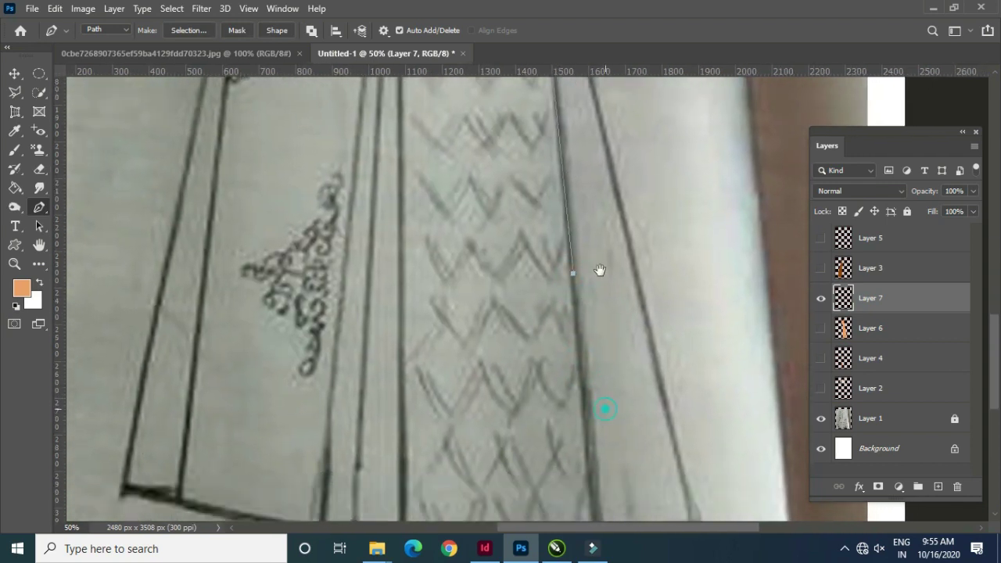
scroll(594, 315, down, 3)
click(593, 403)
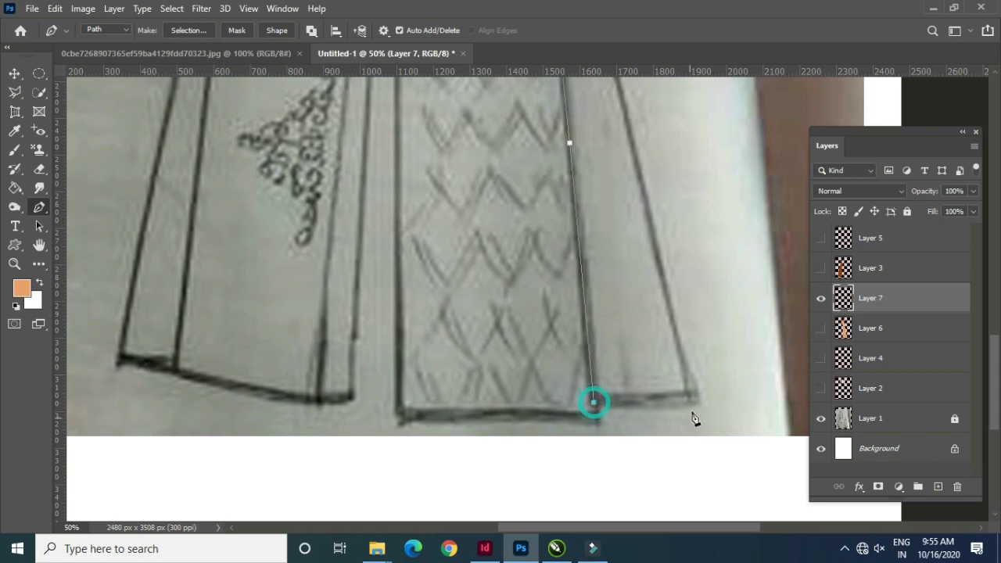
Trace along the hem and back up the outer skirt line, closing the triangular panel.
drag(693, 395, 706, 378)
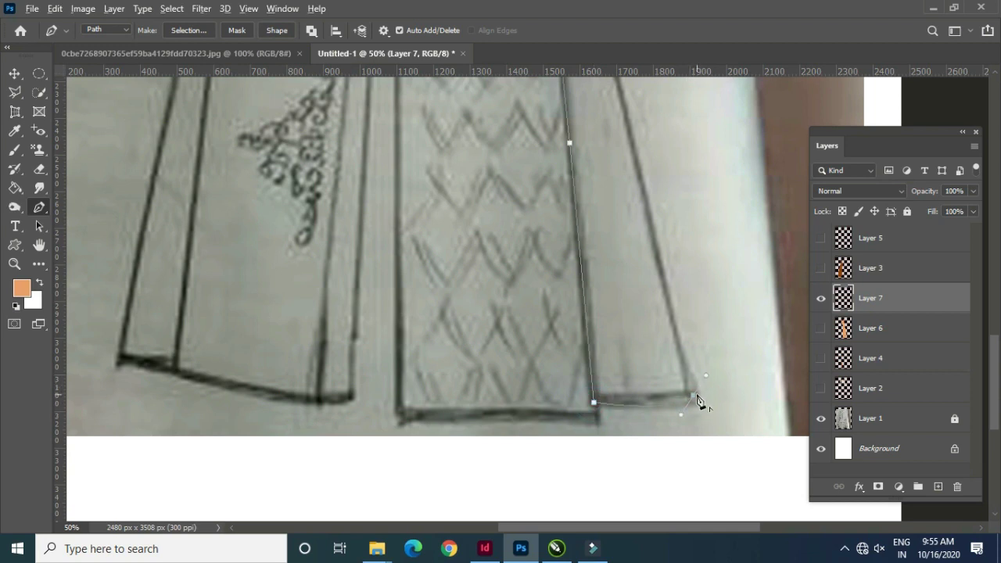
scroll(617, 235, up, 5)
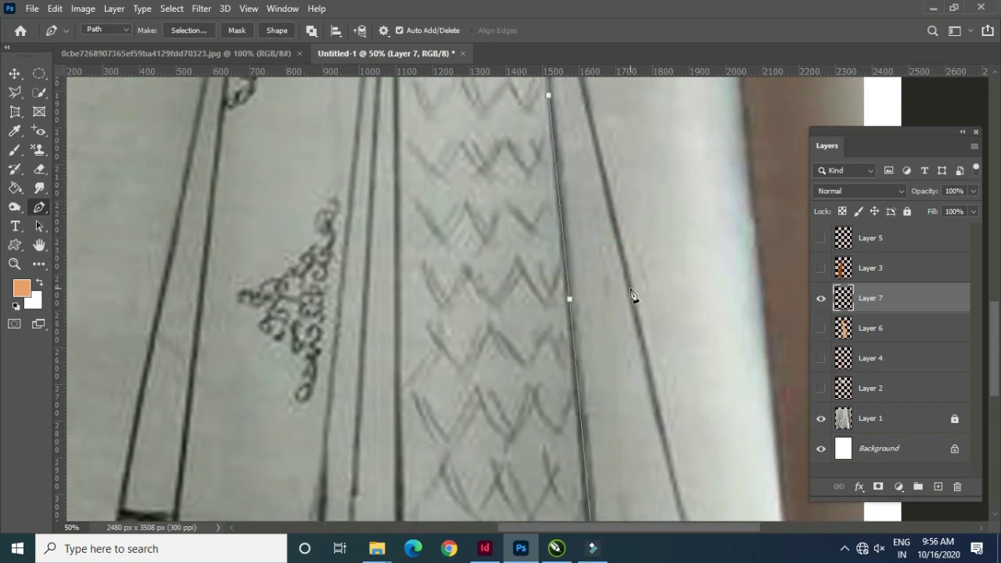
click(630, 290)
scroll(634, 282, up, 3)
drag(597, 183, 633, 445)
click(580, 205)
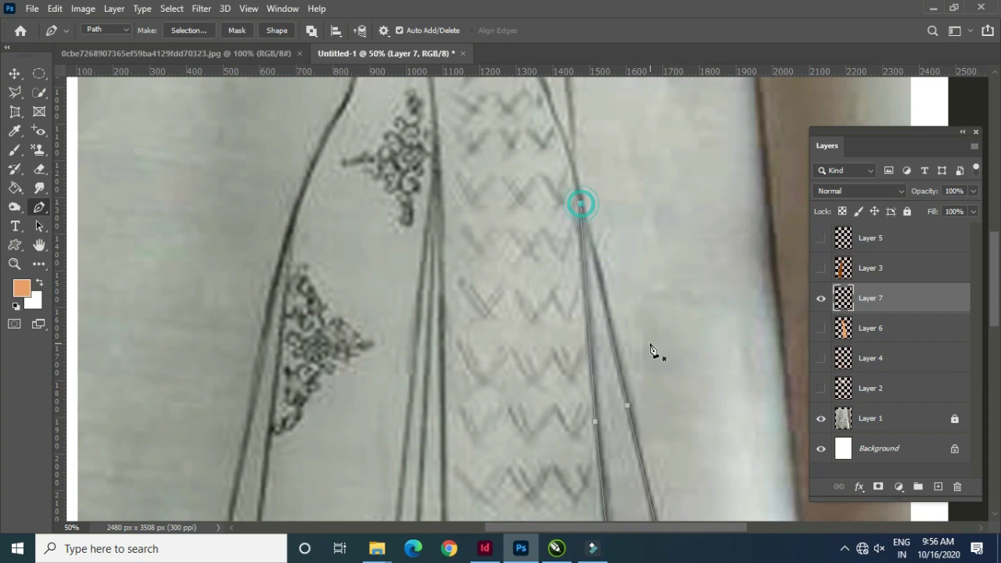
Convert the panel to a selection, fill it darker orange and deselect.
key(ctrl+Return)
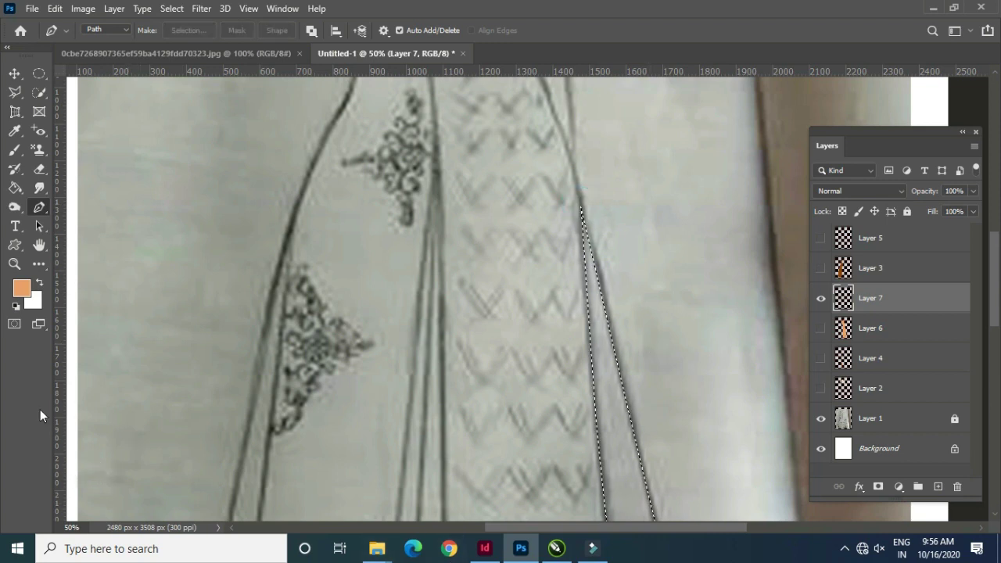
key(i)
click(21, 288)
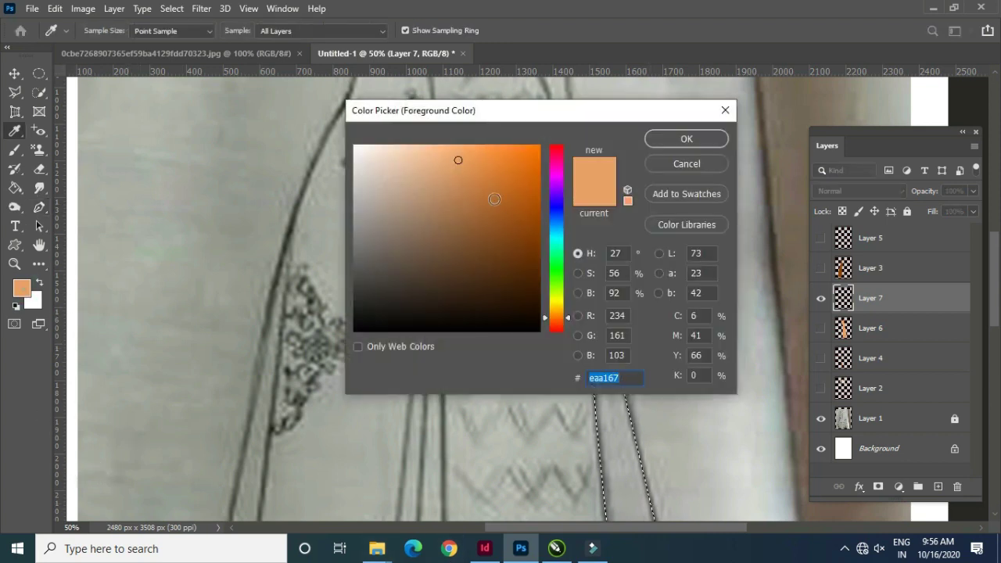
click(493, 199)
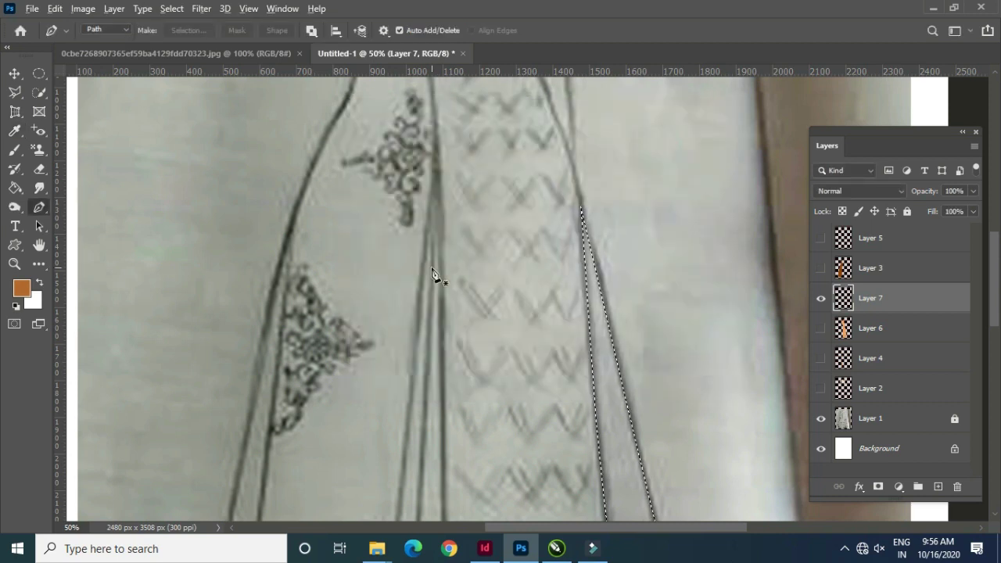
key(alt+BackSpace)
key(ctrl+d)
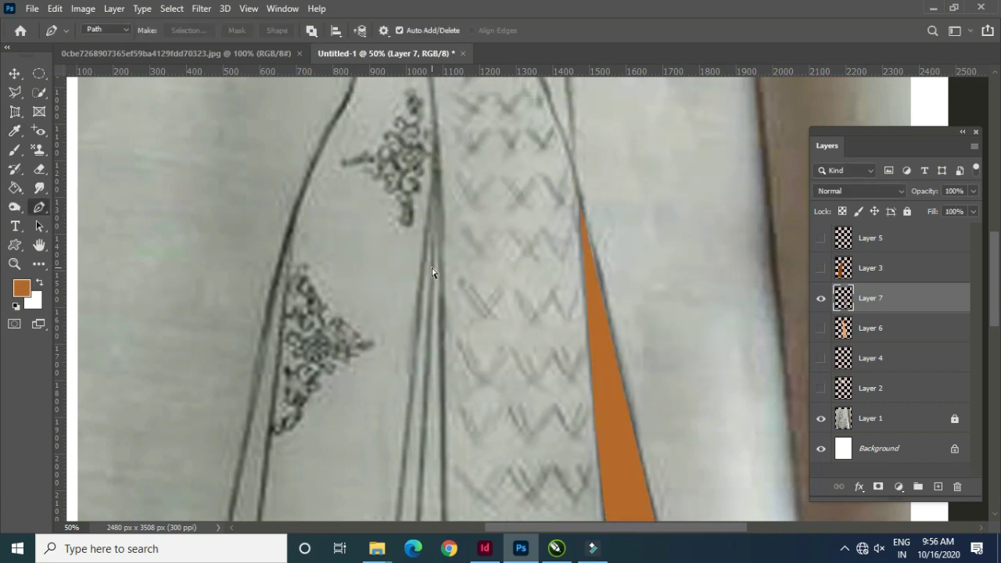
Save the artwork to the Desktop as f.psd with Maximize Compatibility on.
click(31, 9)
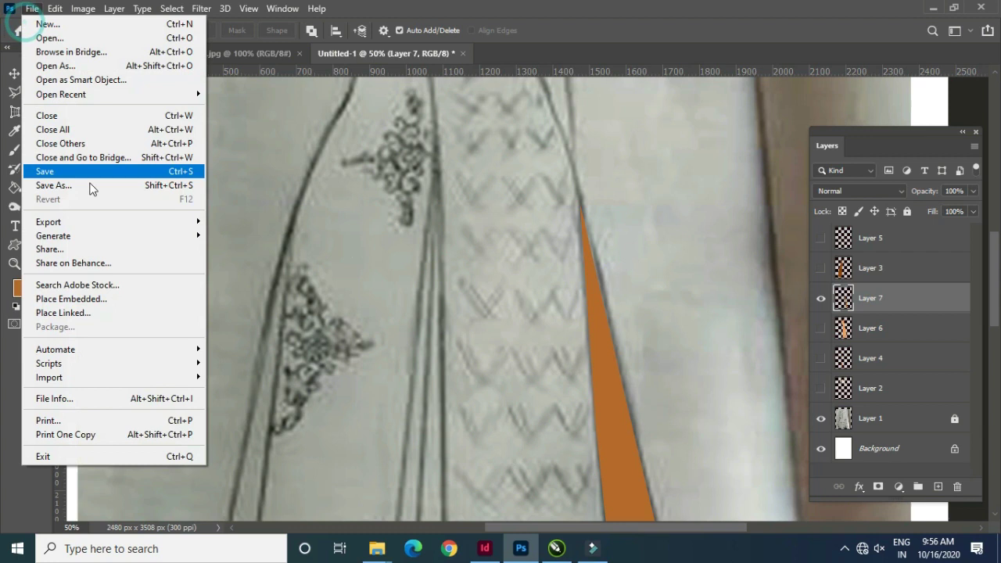
click(90, 183)
click(443, 407)
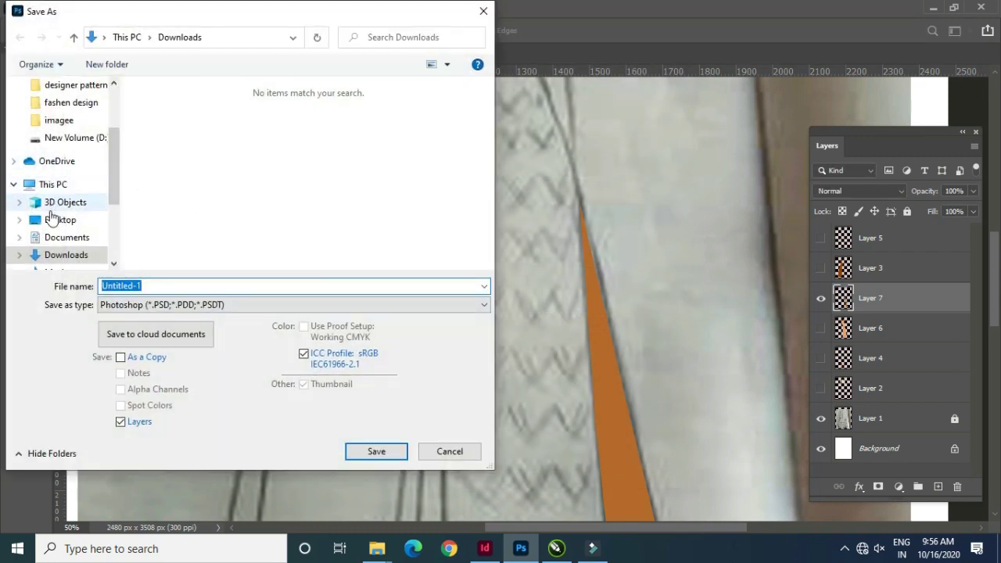
click(55, 219)
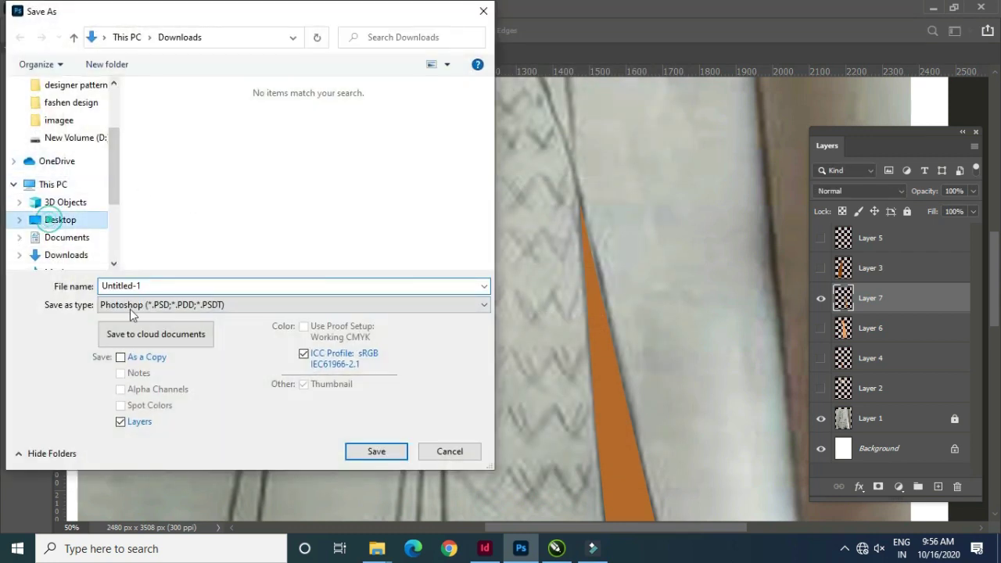
click(162, 285)
key(BackSpace)
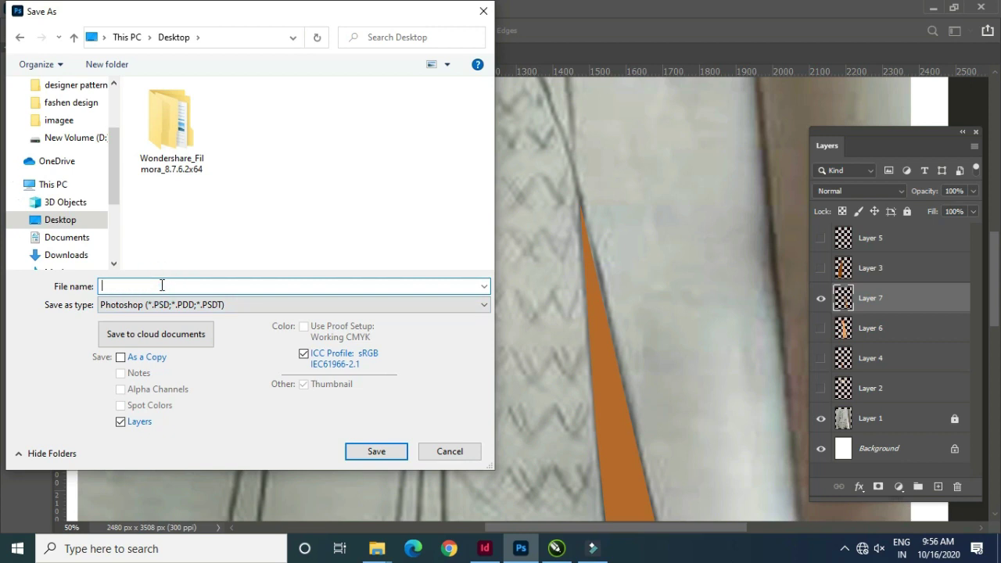
text(f)
key(Return)
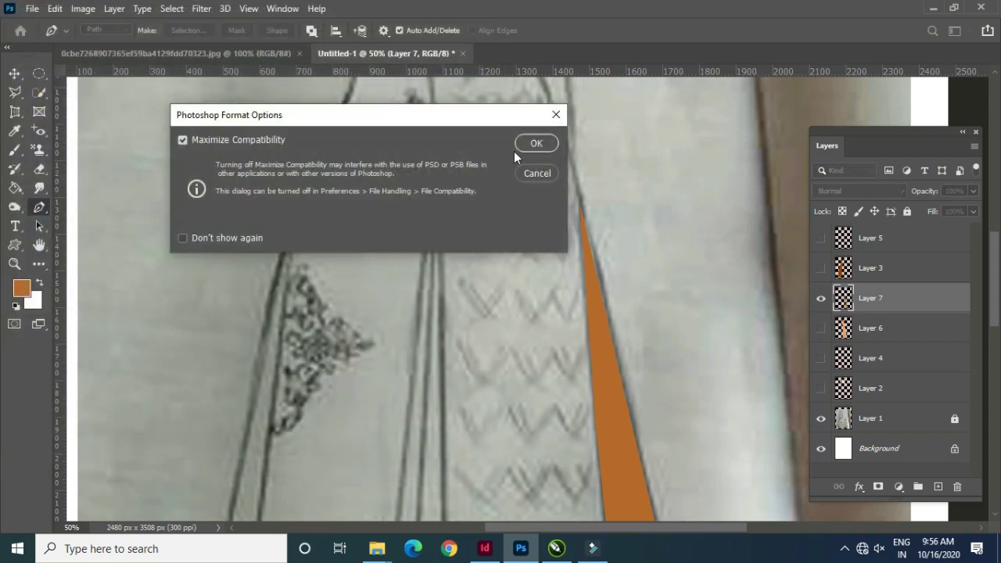
click(516, 147)
mouse_move(469, 409)
mouse_down()
mouse_move(444, 215)
mouse_move(511, 384)
mouse_up()
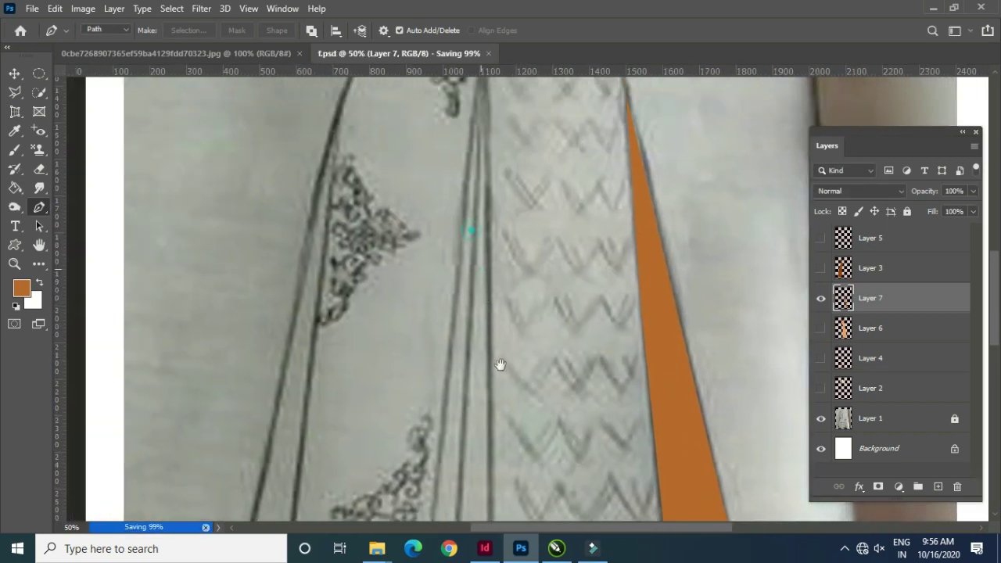
Hide Layer 7 and the Layer 1 sketch, then make Layers 2 to 7 visible together.
drag(483, 319, 469, 426)
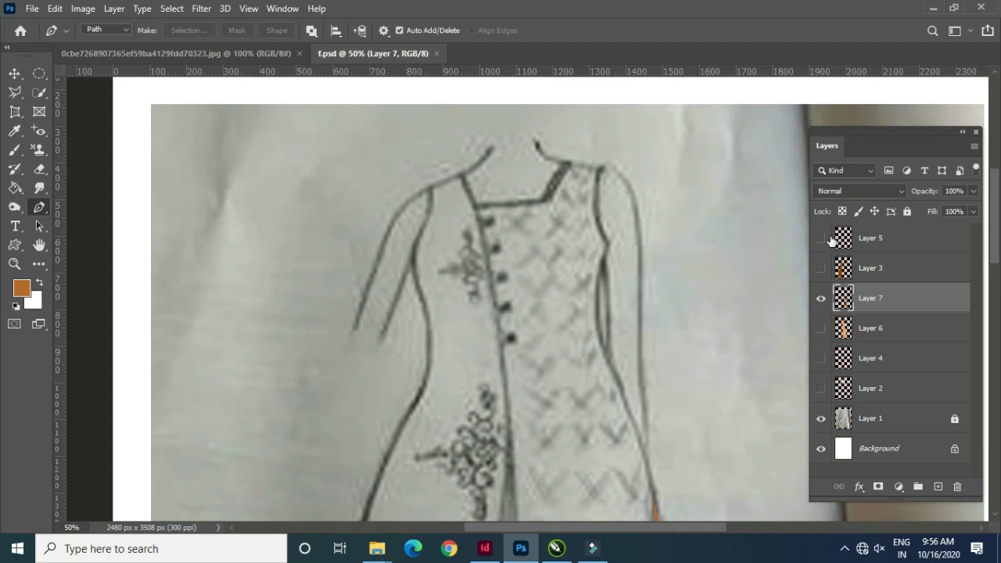
click(821, 298)
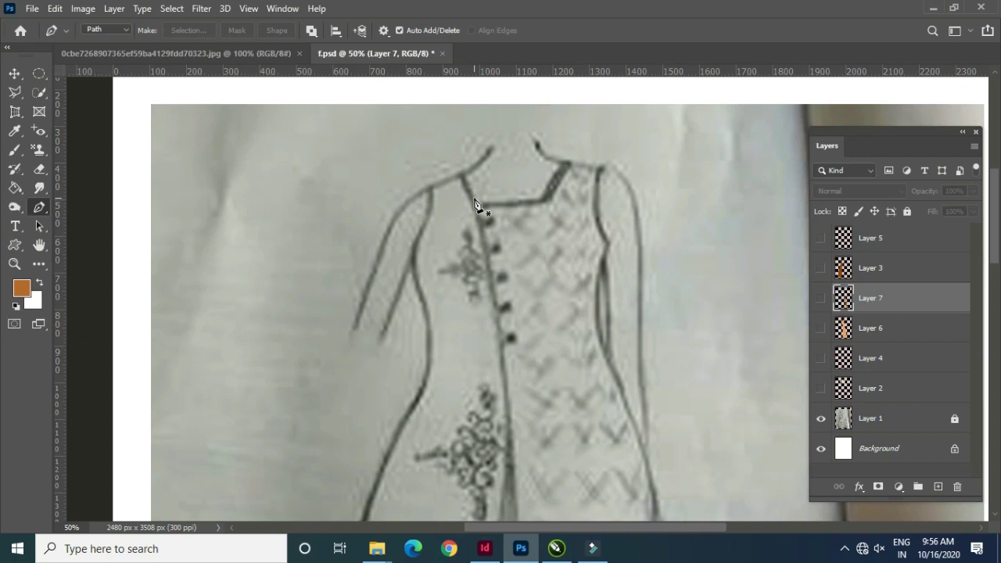
click(821, 418)
drag(820, 388, 821, 238)
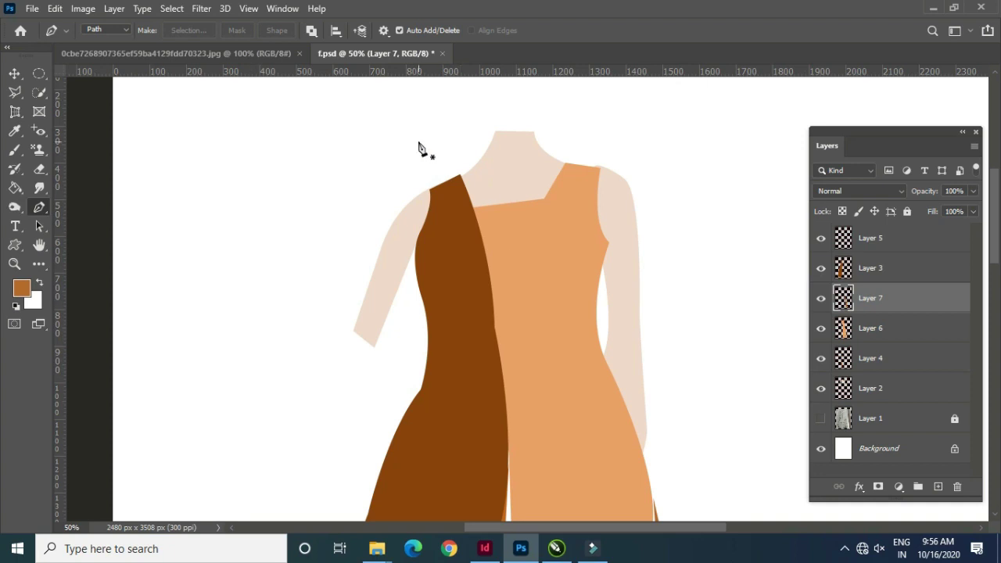
With the Move tool, click the dress panels to select Layer 4.
click(14, 74)
drag(481, 445, 461, 179)
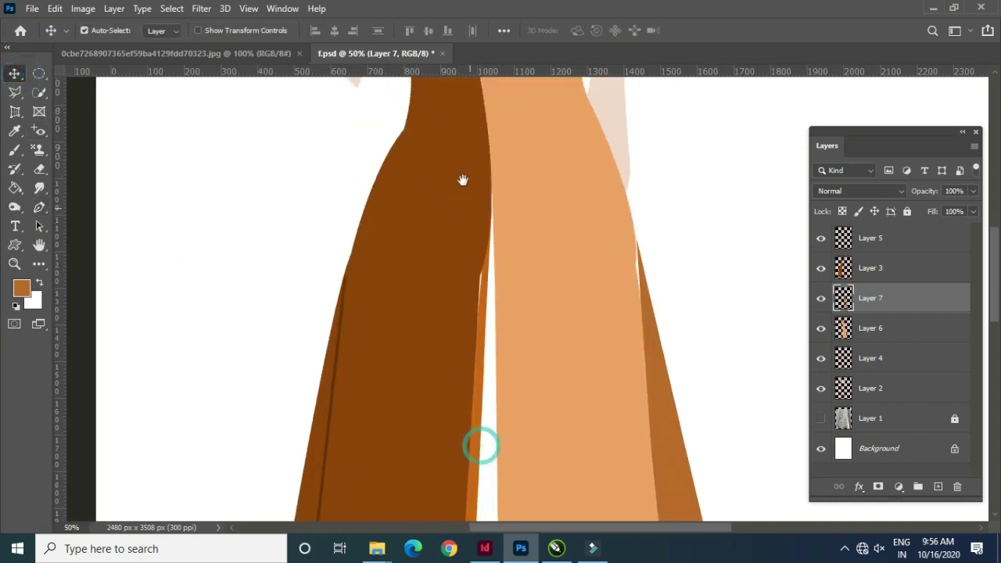
drag(460, 331, 431, 206)
click(417, 191)
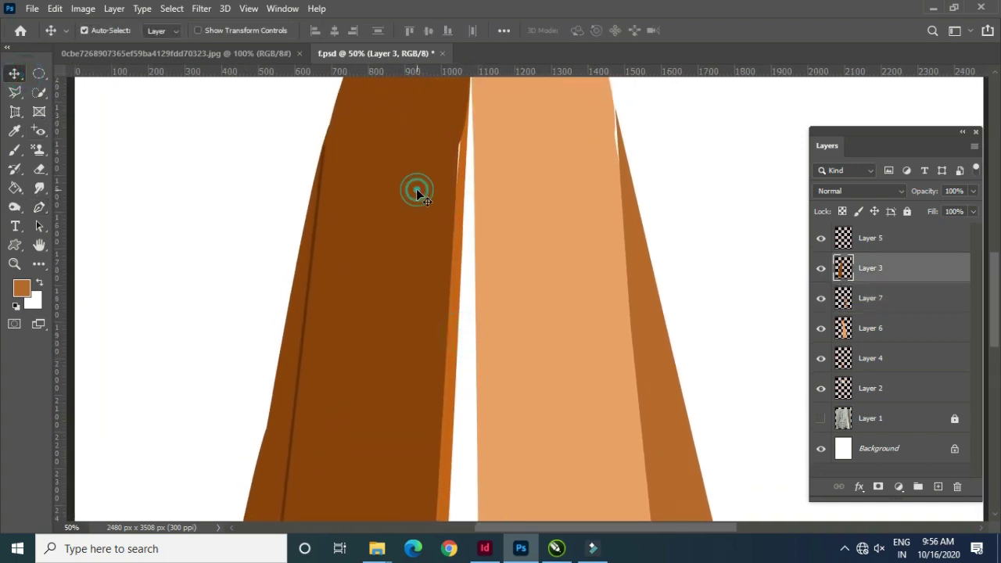
click(462, 208)
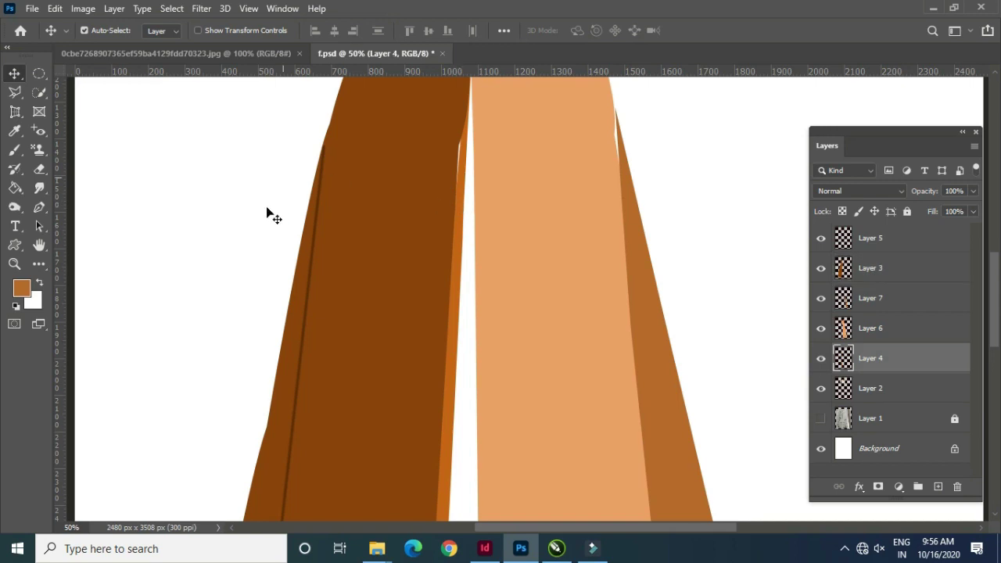
Switch to the Smudge Tool, zoom in on the lower panels and make a trial smudge.
right_click(41, 193)
click(102, 215)
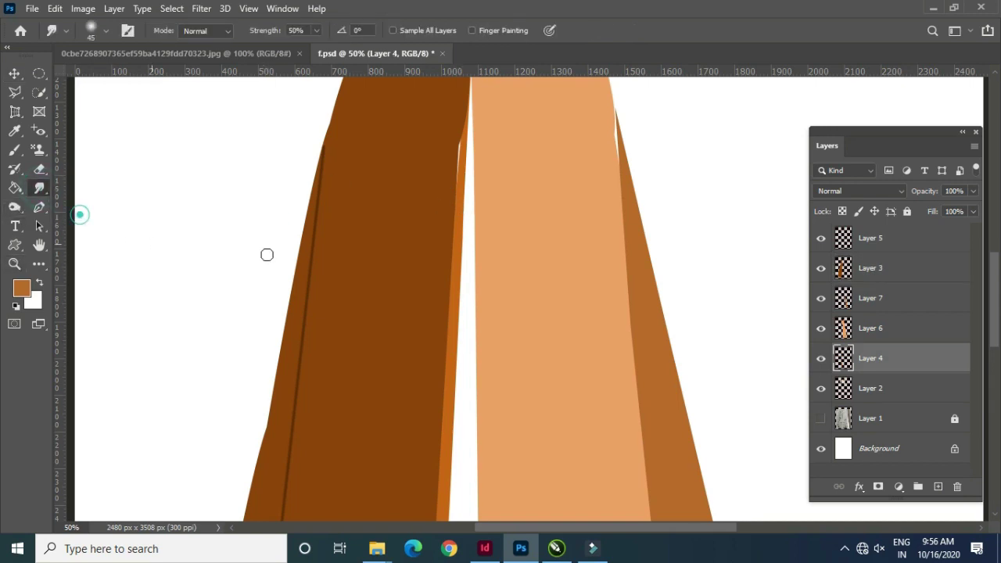
key(ctrl+plus)
key(ctrl+plus)
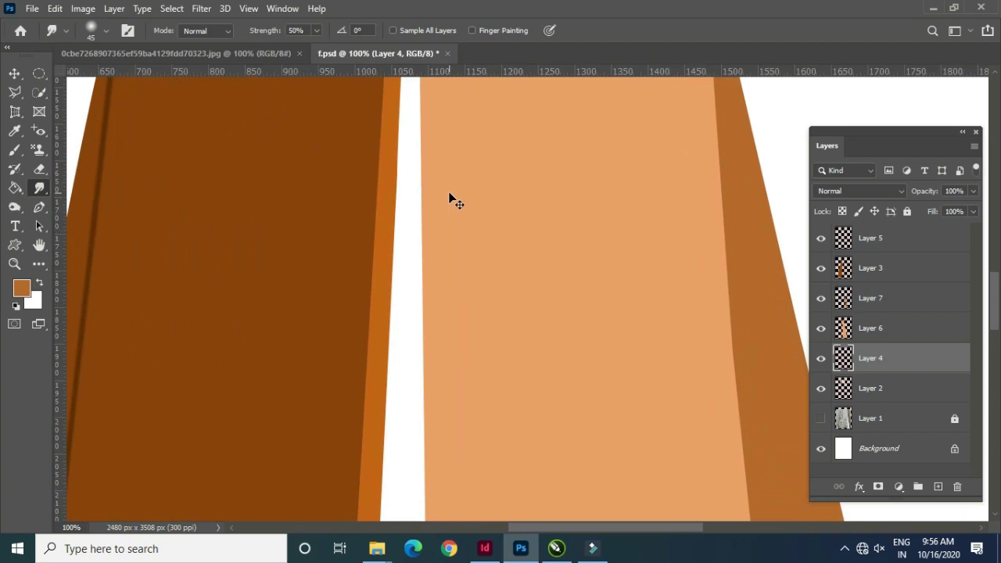
mouse_move(404, 172)
mouse_down()
mouse_move(404, 289)
mouse_move(378, 210)
mouse_up()
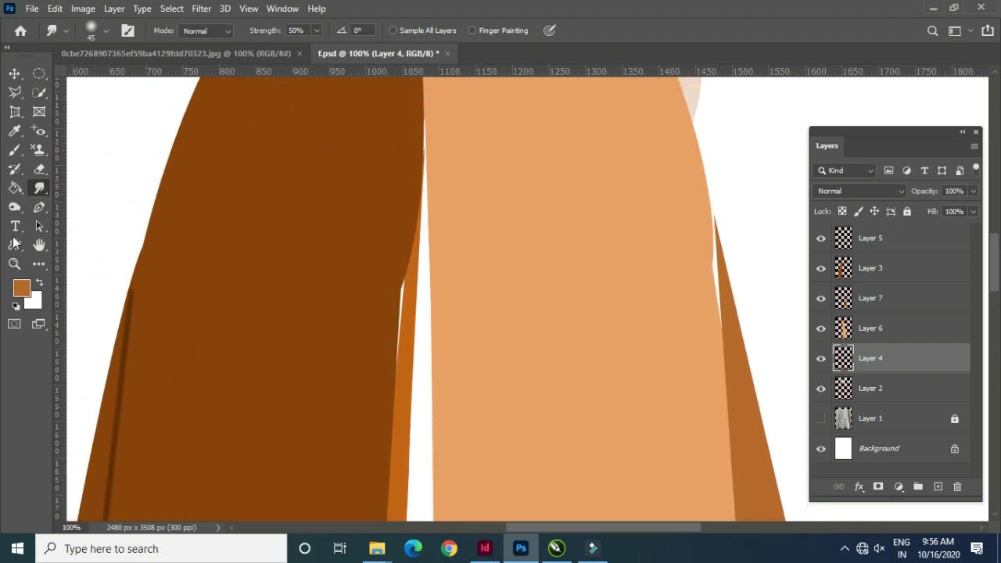
right_click(41, 191)
click(88, 216)
click(384, 342)
mouse_move(397, 332)
mouse_down()
mouse_move(381, 322)
mouse_move(379, 280)
mouse_up()
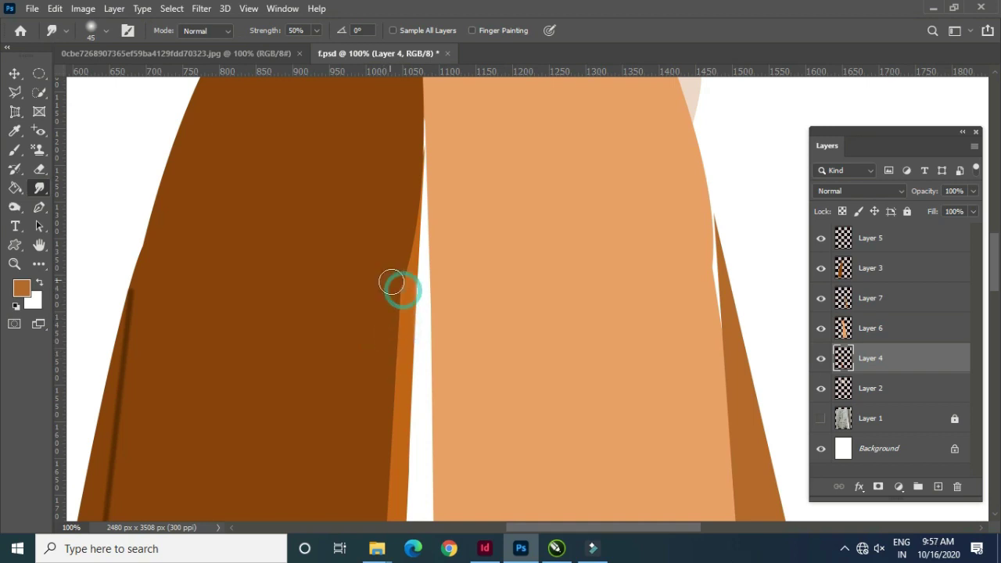
Zoom out and click dress panels with the Move tool to make Layer 6 active.
click(15, 73)
drag(324, 306, 324, 307)
key(ctrl+minus)
key(ctrl+minus)
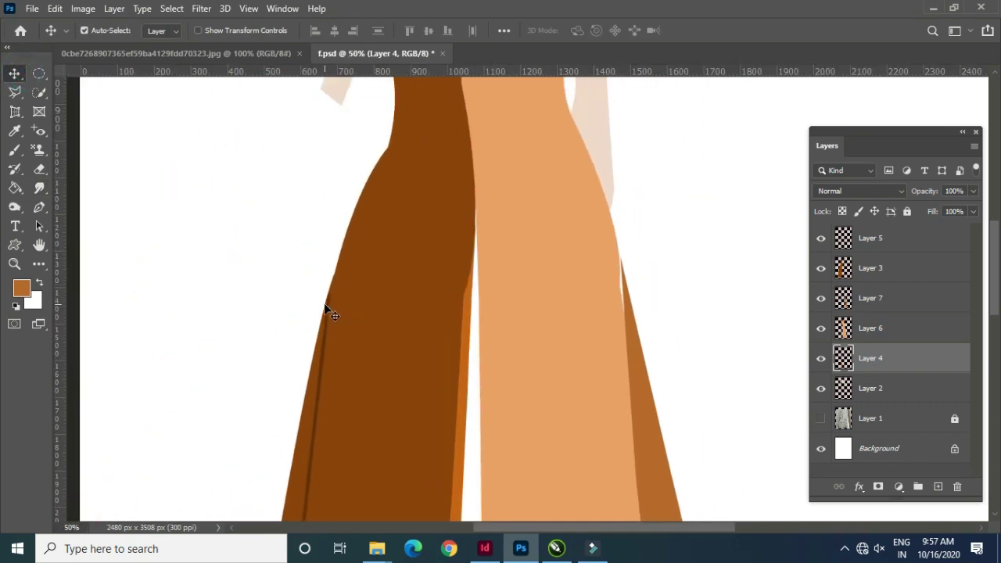
click(15, 73)
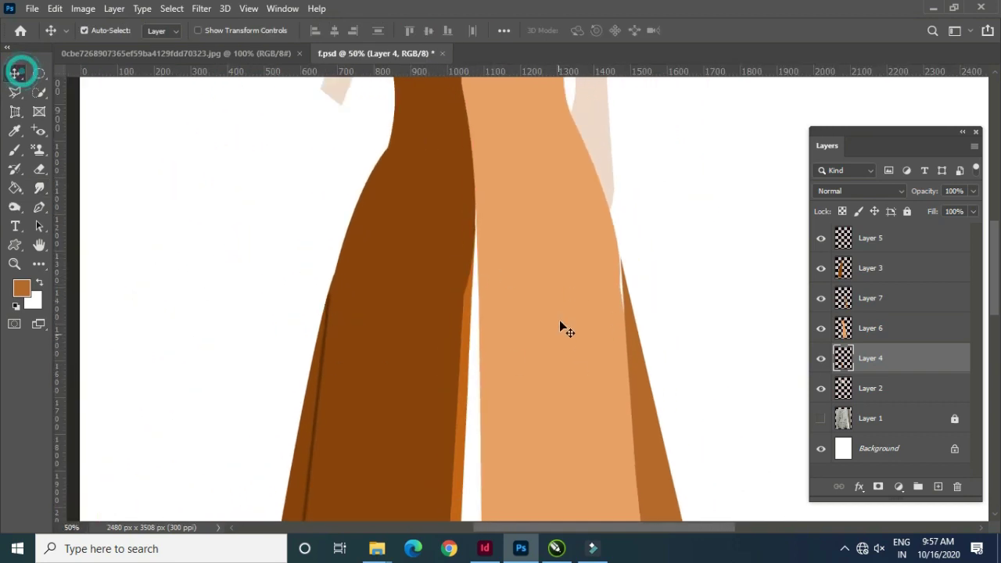
drag(561, 313, 532, 306)
click(601, 339)
click(559, 339)
click(605, 342)
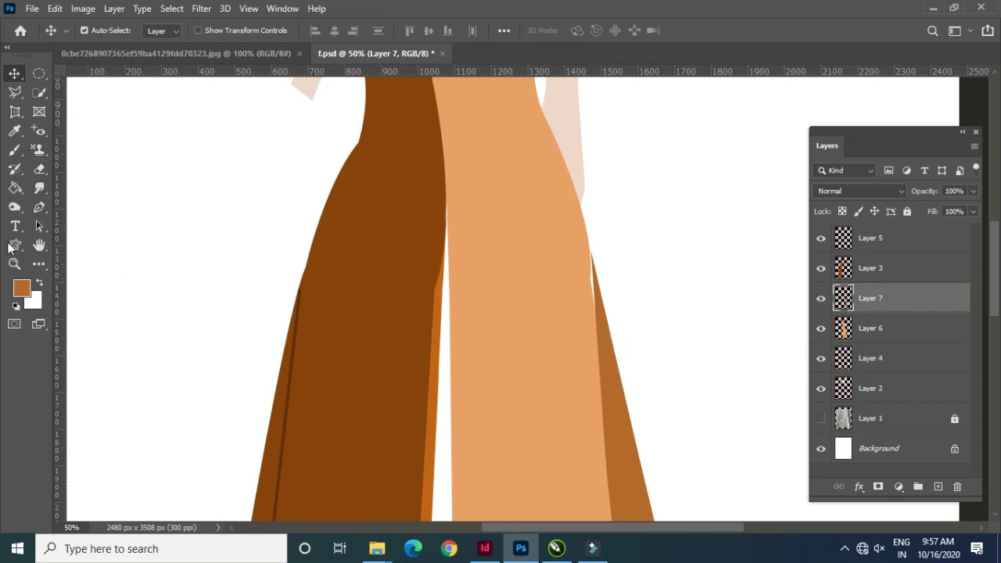
click(560, 302)
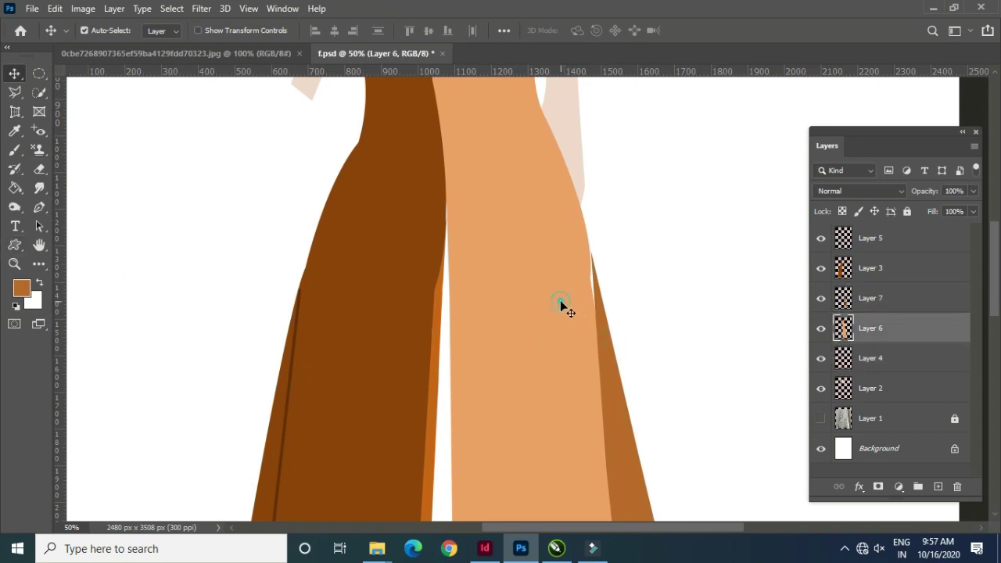
Smudge closed the white gap along the orange panel edge, then zoom in to check.
click(39, 188)
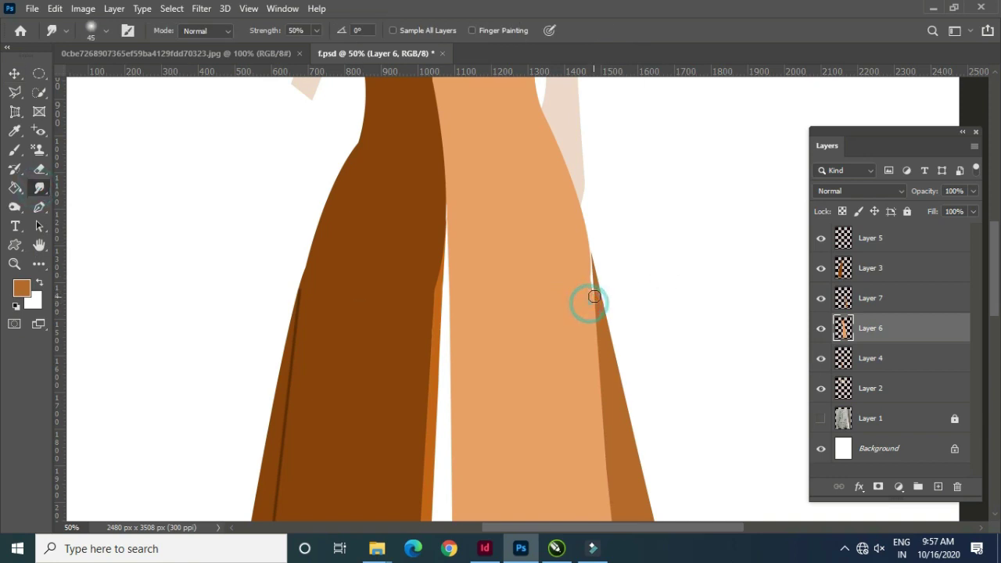
mouse_move(589, 304)
mouse_down()
mouse_move(589, 260)
mouse_move(589, 274)
mouse_up()
scroll(549, 344, down, 5)
scroll(553, 374, up, 4)
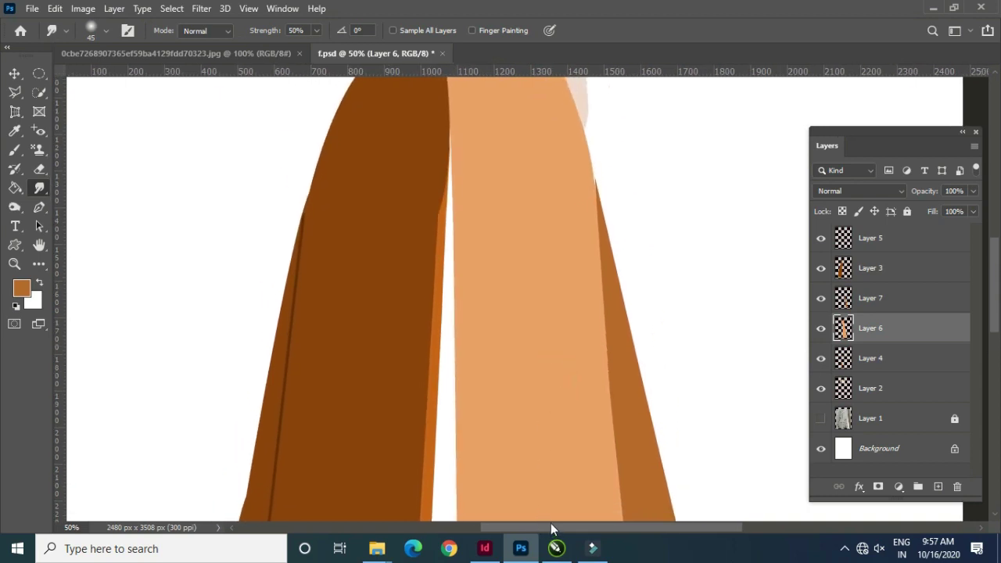
key(ctrl+plus)
key(ctrl+plus)
key(ctrl+plus)
mouse_move(571, 250)
mouse_down()
mouse_move(548, 389)
mouse_move(487, 315)
mouse_move(618, 304)
mouse_up()
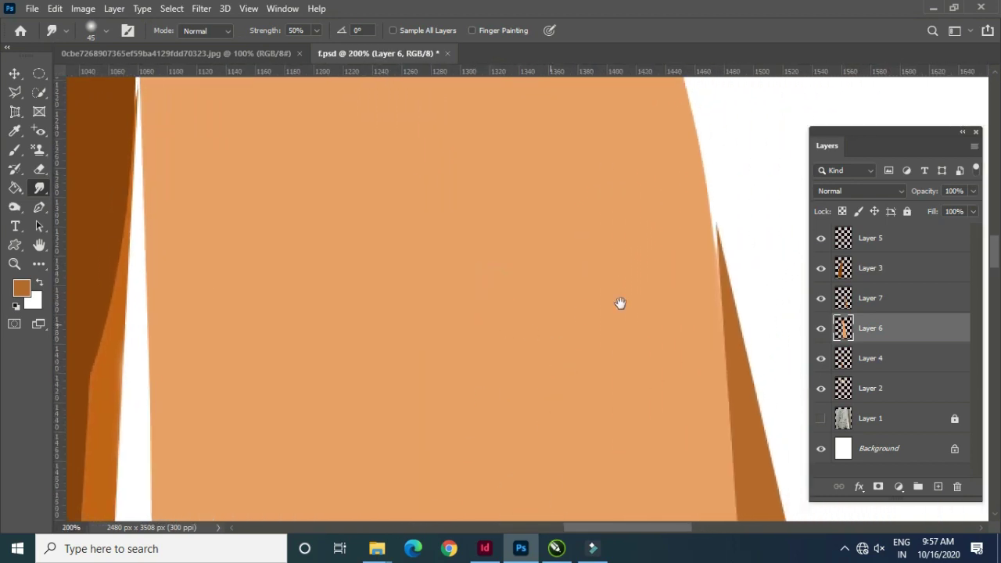
Nudge the Layer 7 dress panel a few pixels left with the Move tool.
click(15, 72)
click(727, 322)
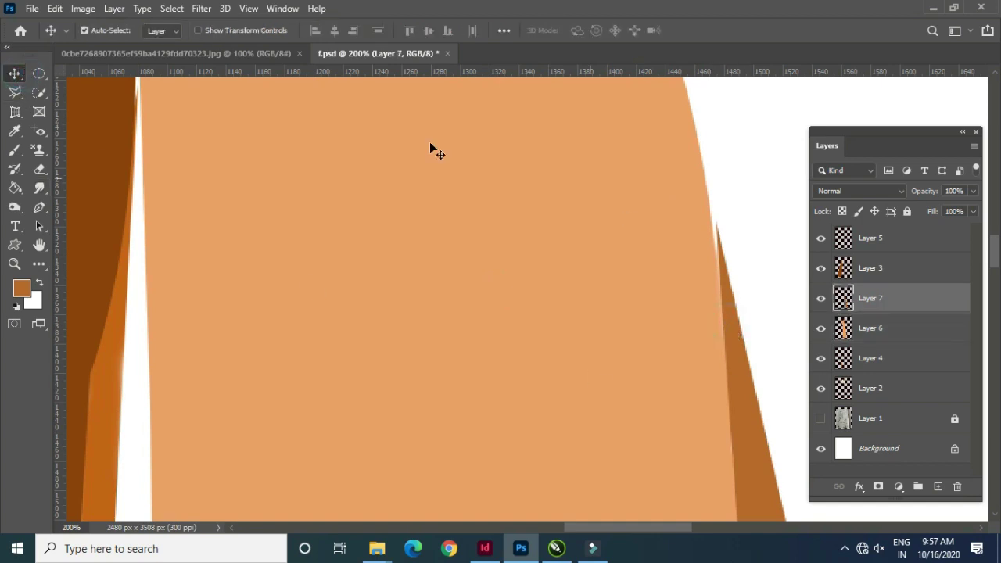
key(Left)
key(Left)
key(Left)
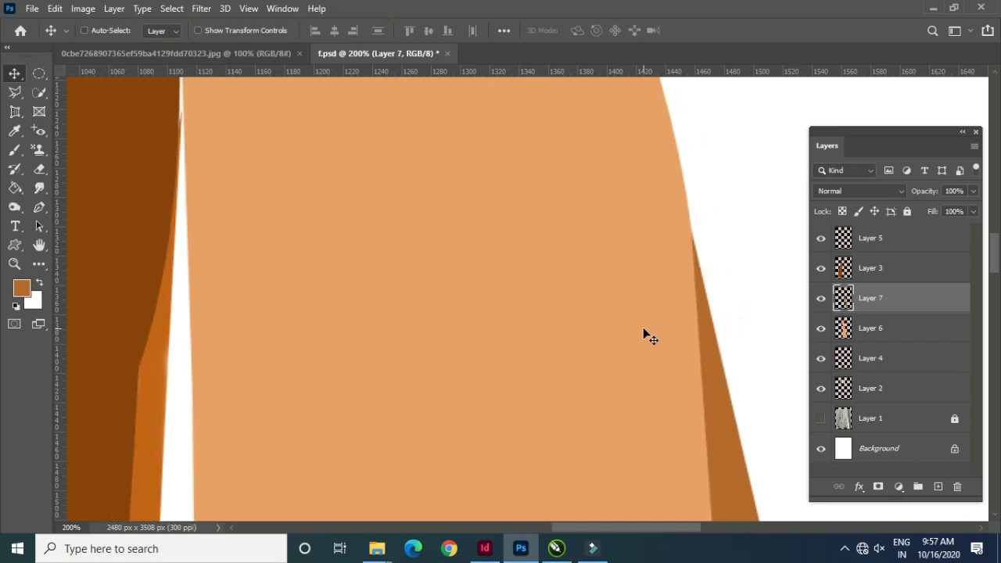
Zoom out to see the whole dress down to the hem, and select Layer 5, the pleat line.
key(ctrl+minus)
key(ctrl+minus)
key(ctrl+minus)
key(ctrl+minus)
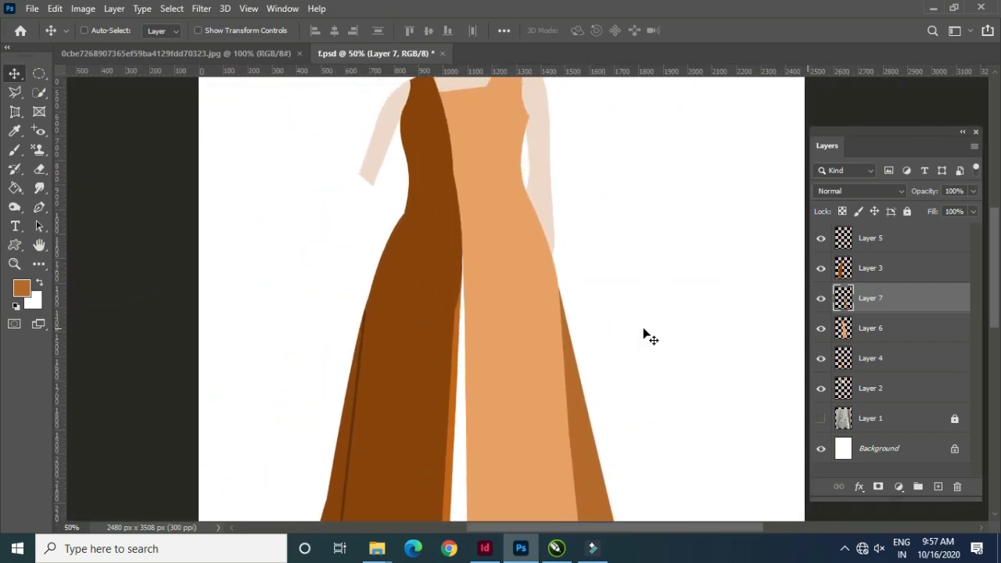
scroll(532, 301, down, 3)
scroll(498, 328, down, 3)
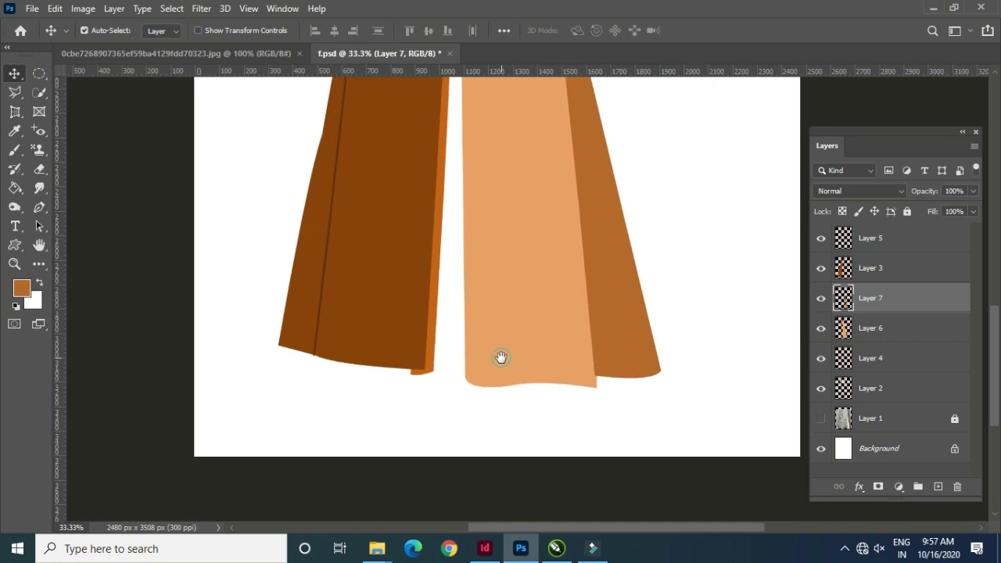
mouse_move(500, 357)
mouse_down()
mouse_move(529, 387)
mouse_move(543, 351)
mouse_up()
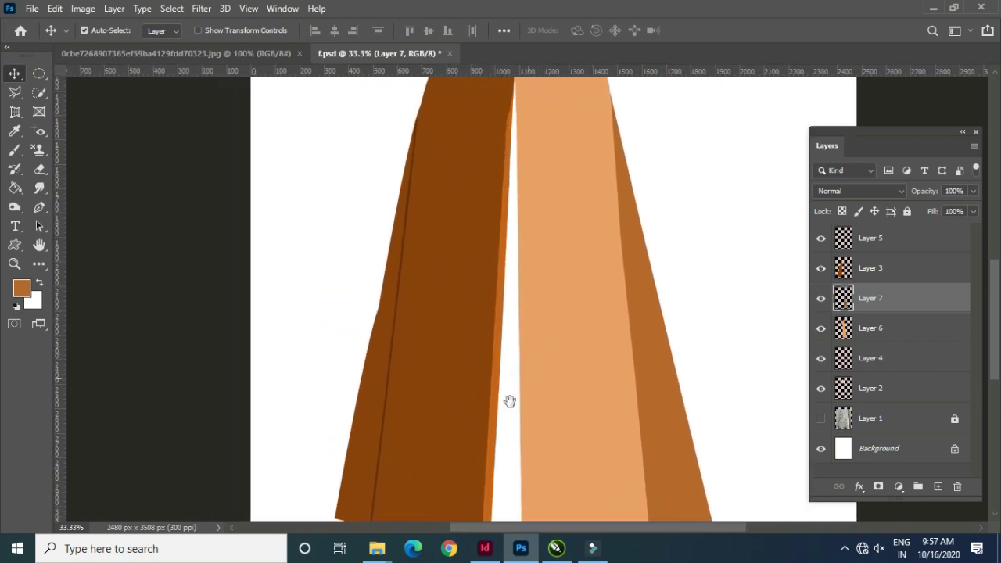
drag(510, 402, 532, 342)
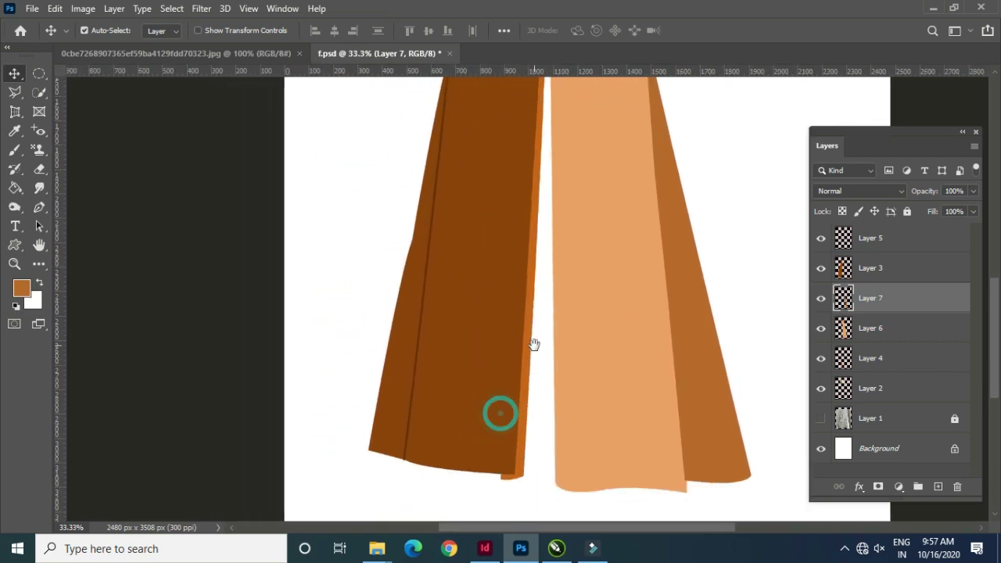
click(429, 247)
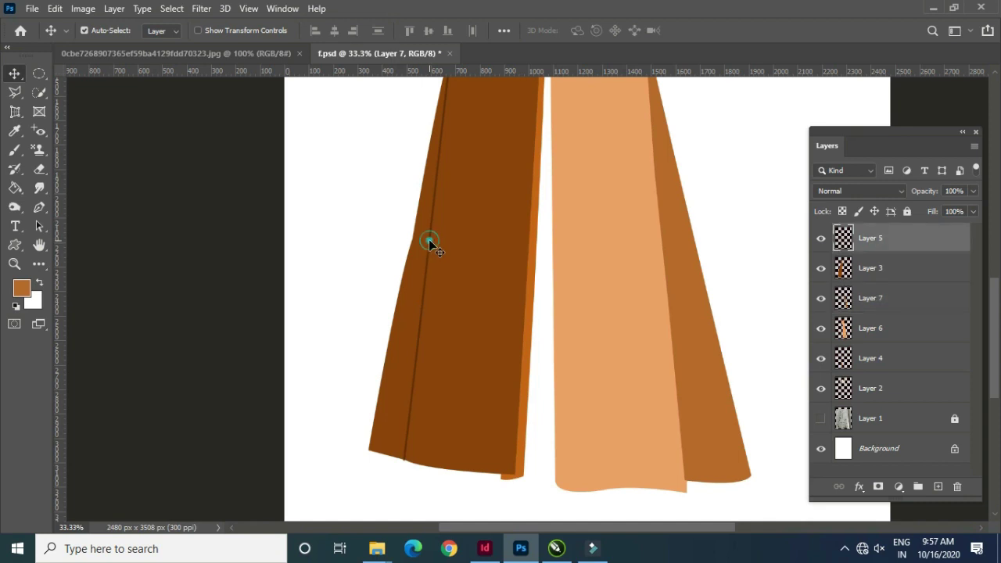
Add a 13 px outside Stroke effect to the Layer 5 pleat line.
click(859, 487)
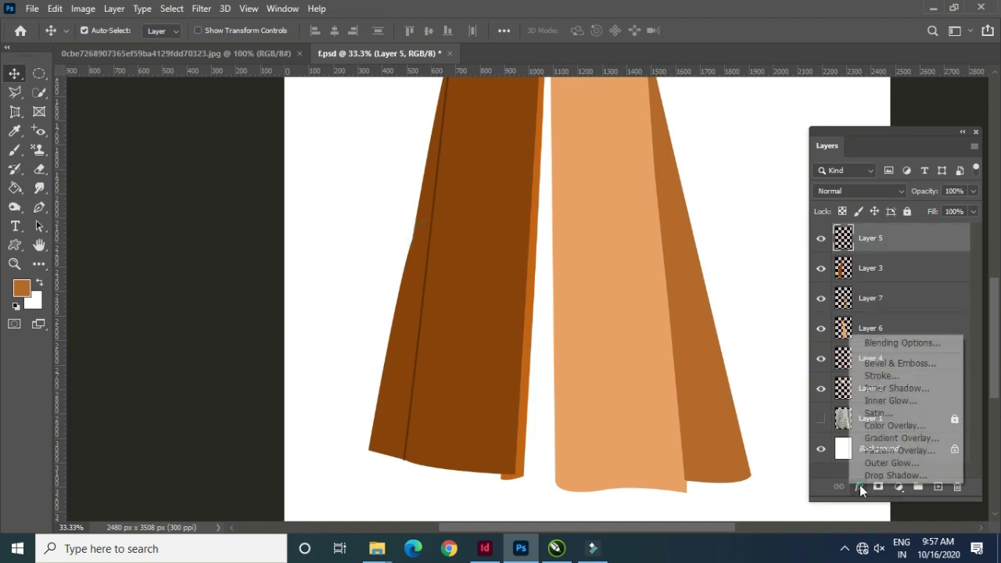
click(882, 375)
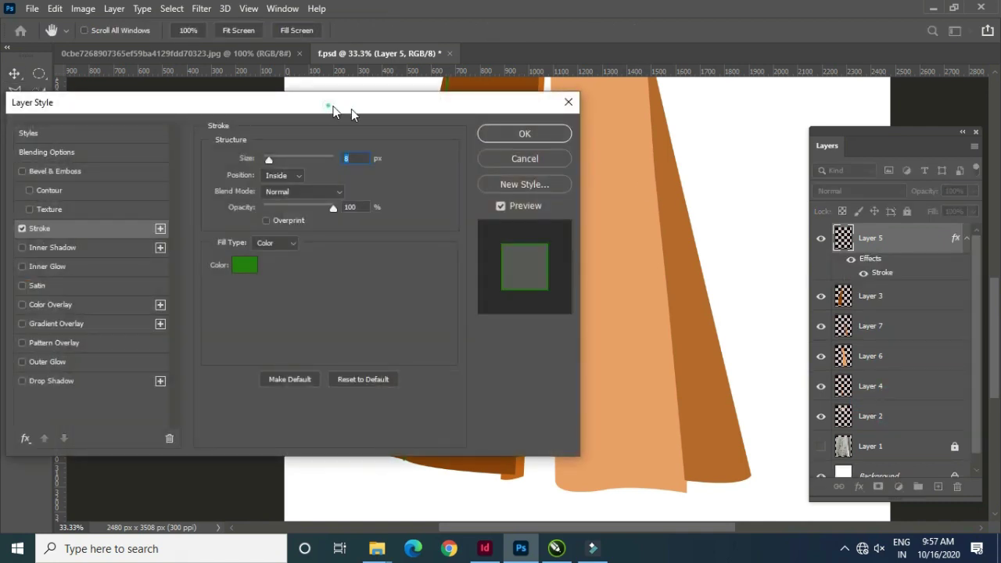
drag(333, 109, 761, 83)
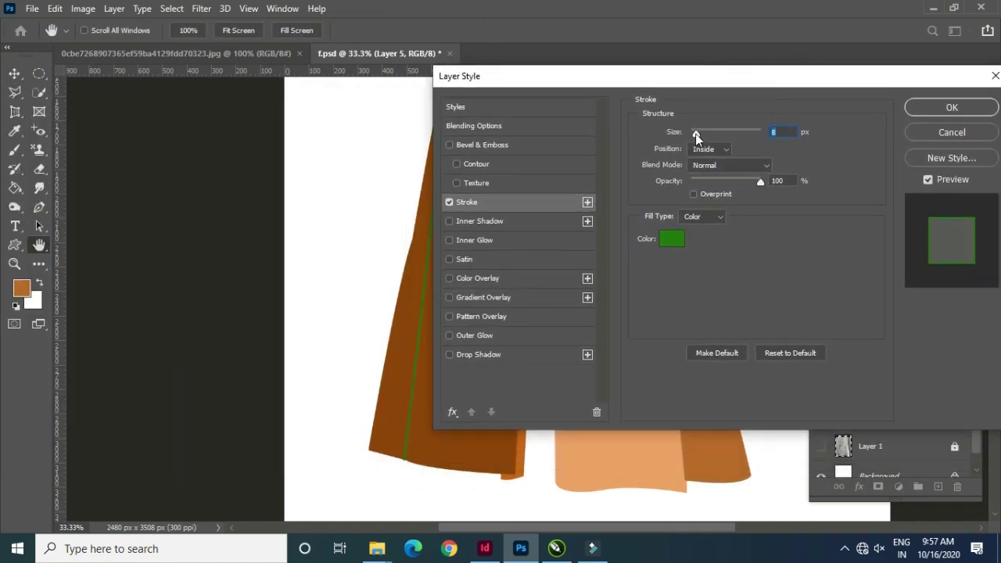
drag(699, 134, 707, 134)
click(708, 149)
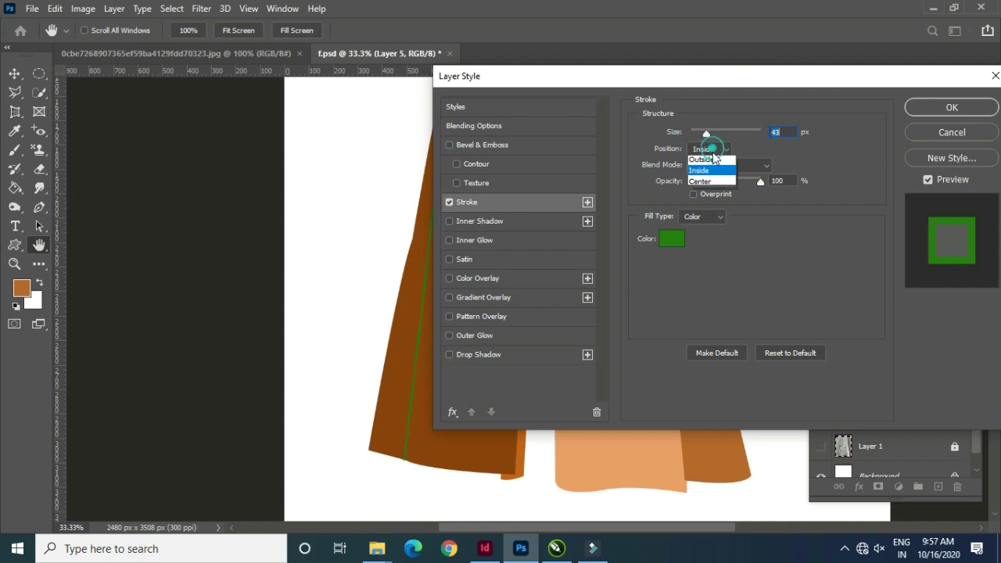
click(710, 157)
drag(707, 133, 699, 134)
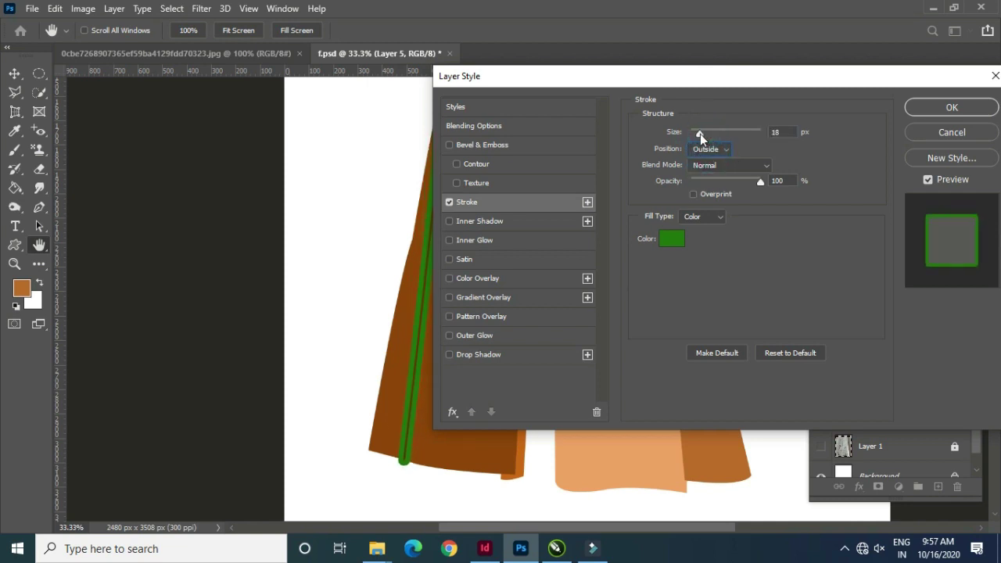
Set the stroke colour to dark brown 492202 and apply the effect.
click(669, 239)
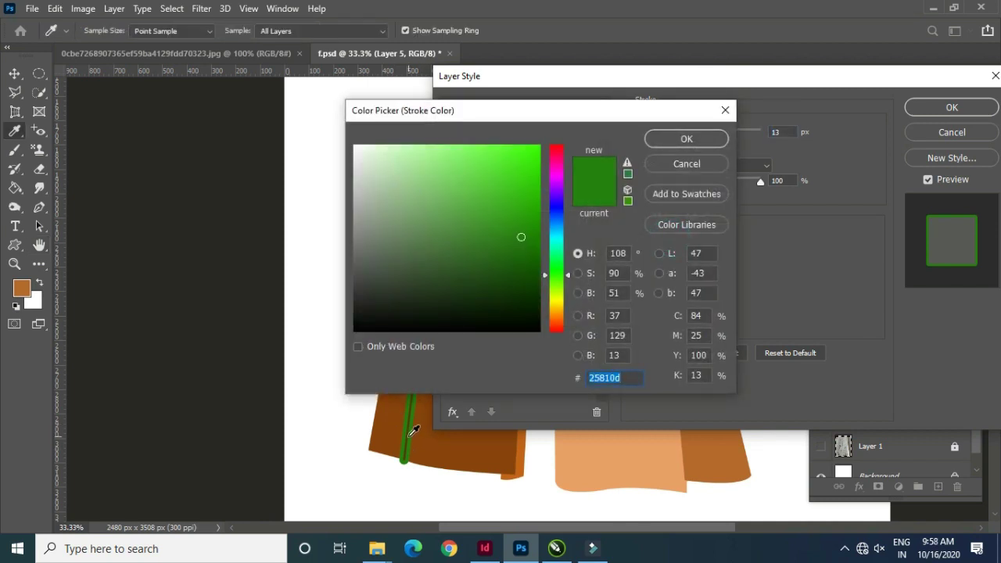
click(413, 432)
click(687, 140)
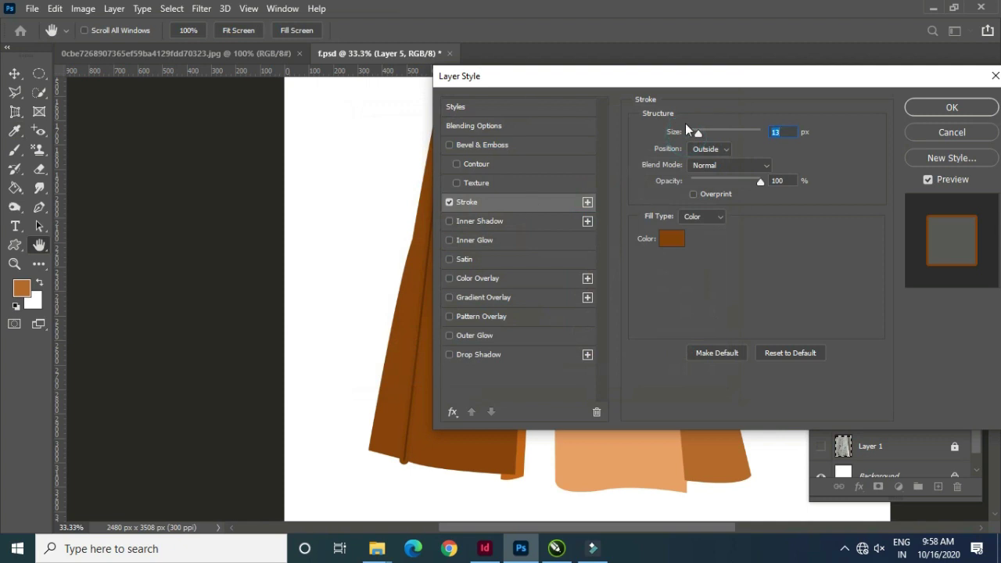
click(672, 241)
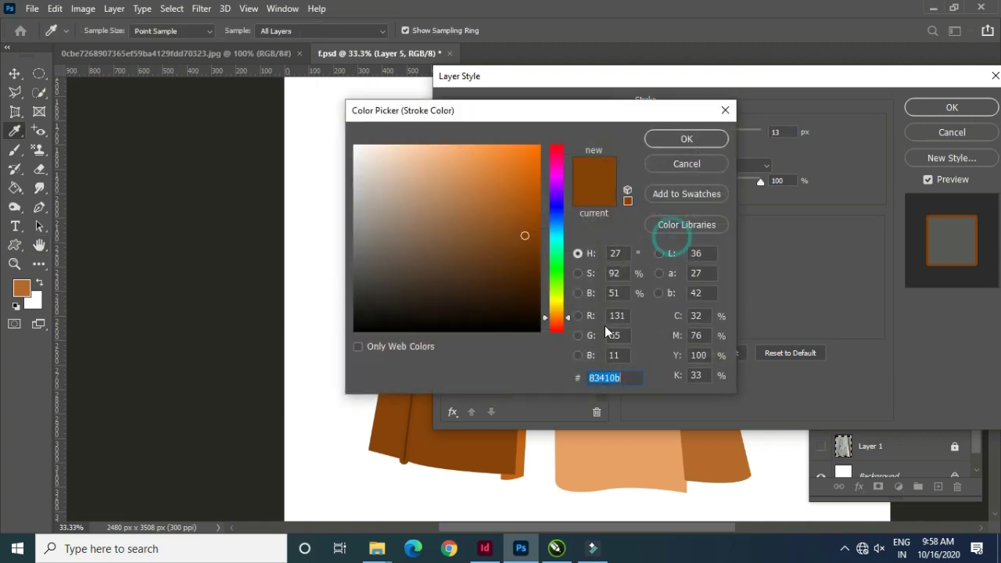
click(535, 278)
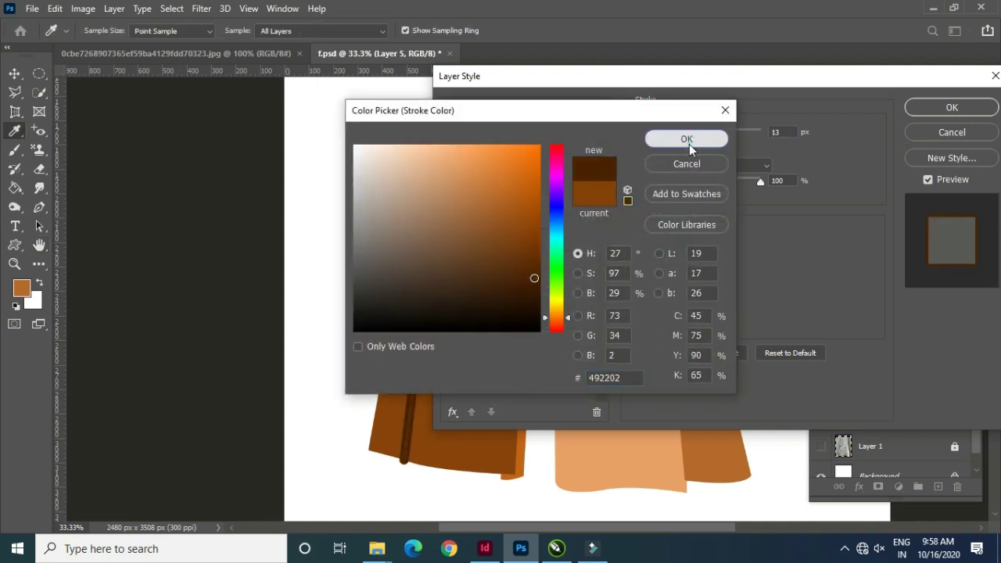
click(688, 139)
click(947, 107)
mouse_move(516, 226)
mouse_down()
mouse_move(521, 309)
mouse_move(516, 280)
mouse_up()
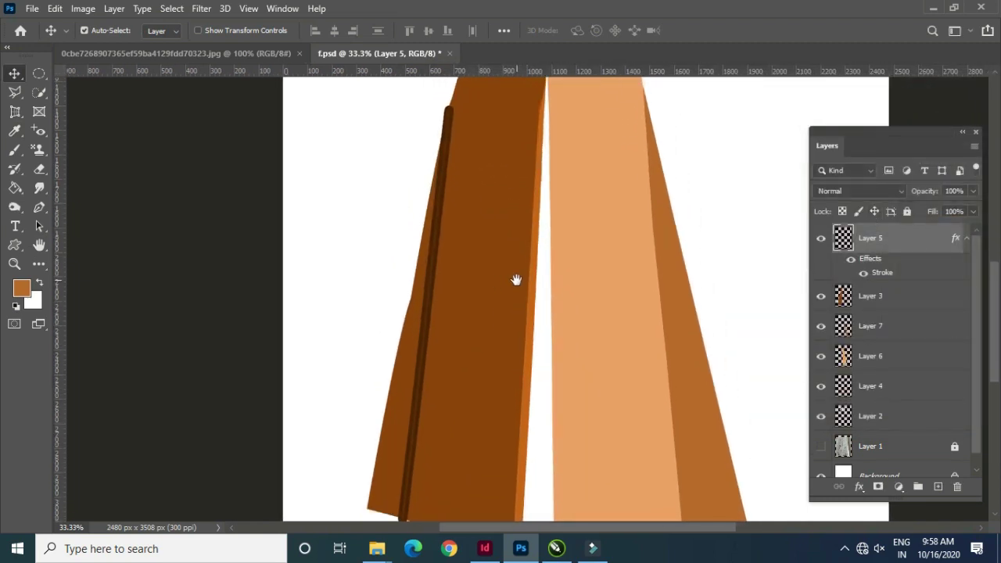
drag(524, 315, 512, 266)
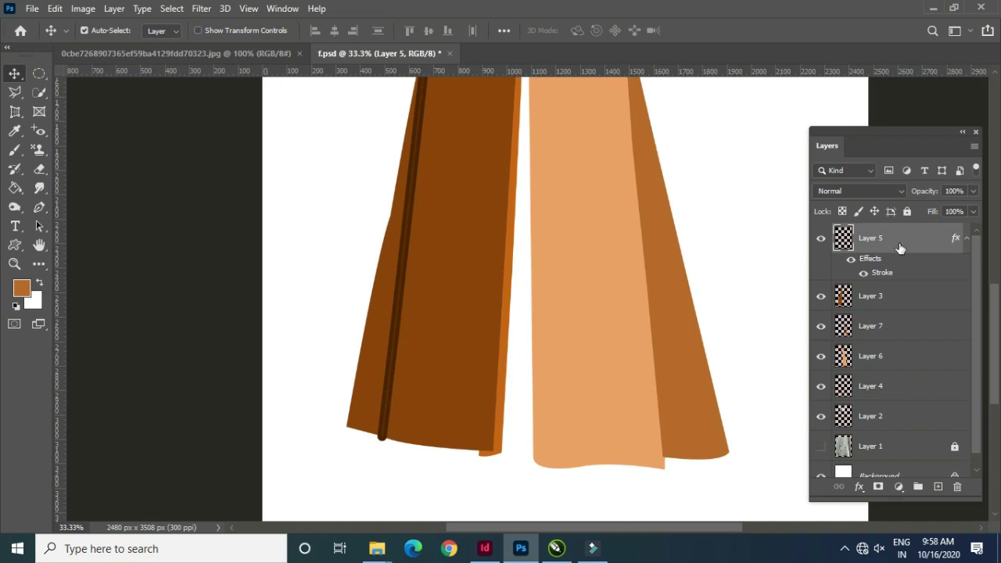
Rasterize the stroke into Layer 5 and soften it with a 31.8 px Gaussian Blur.
click(116, 9)
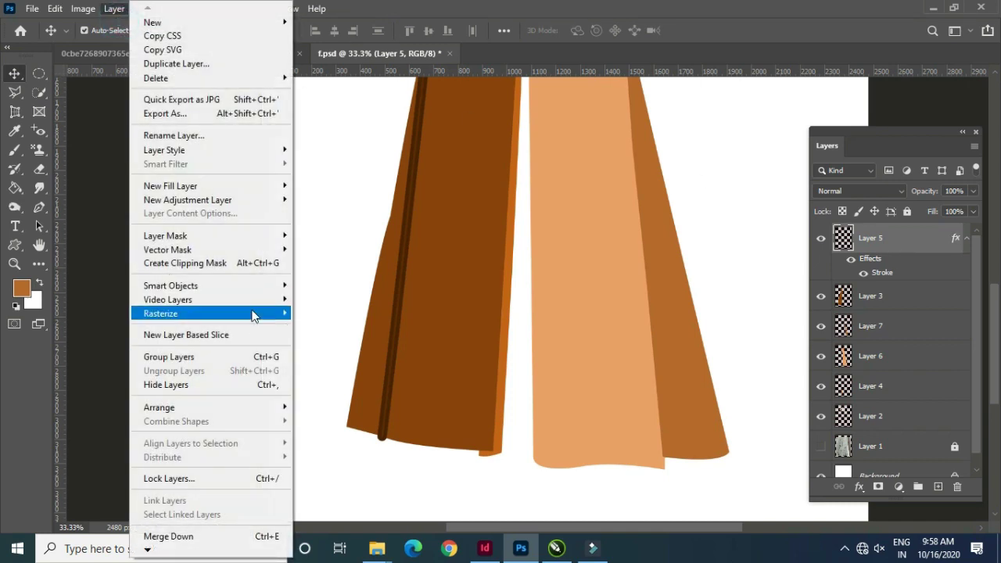
click(311, 412)
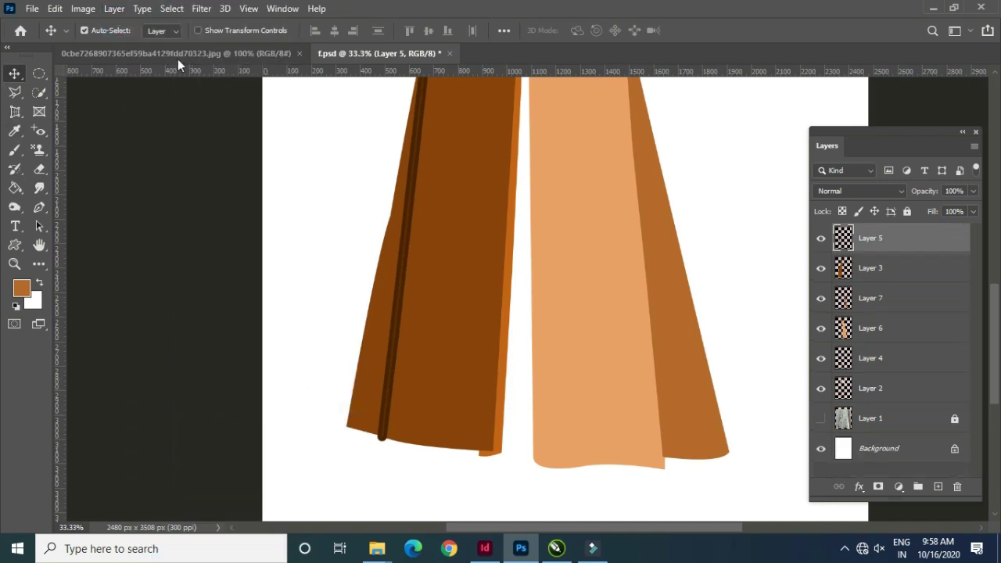
click(199, 10)
mouse_move(234, 174)
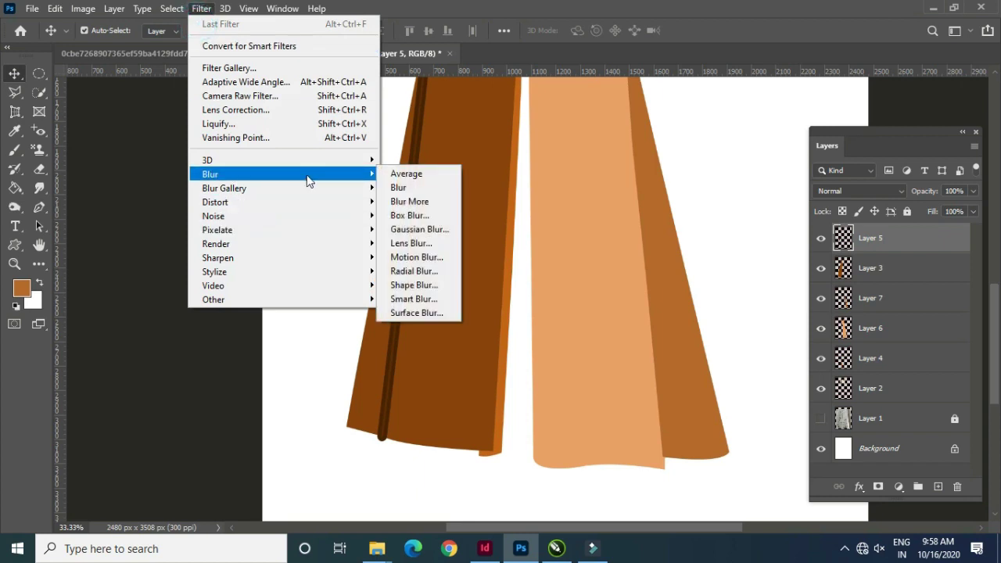
click(414, 229)
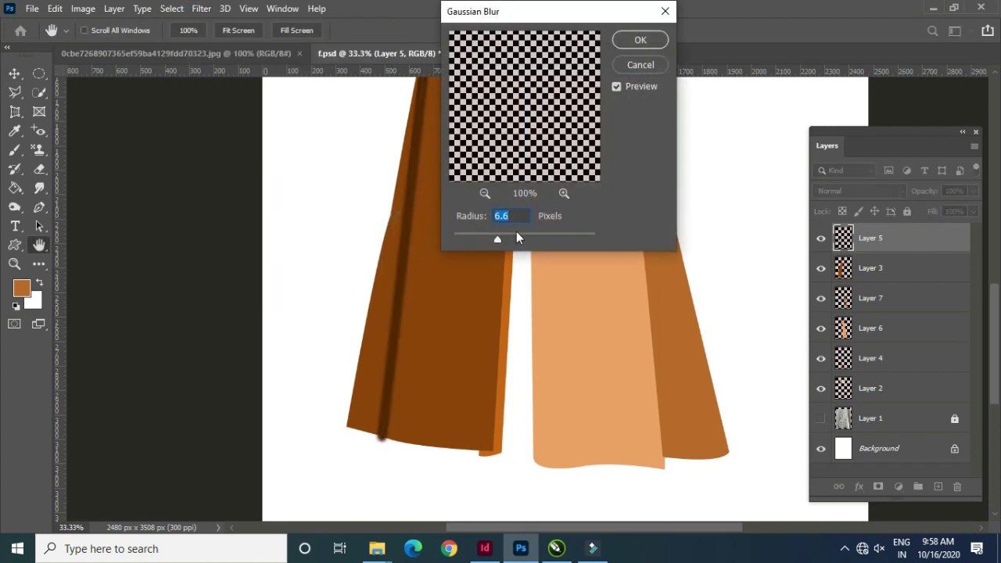
drag(512, 243, 522, 238)
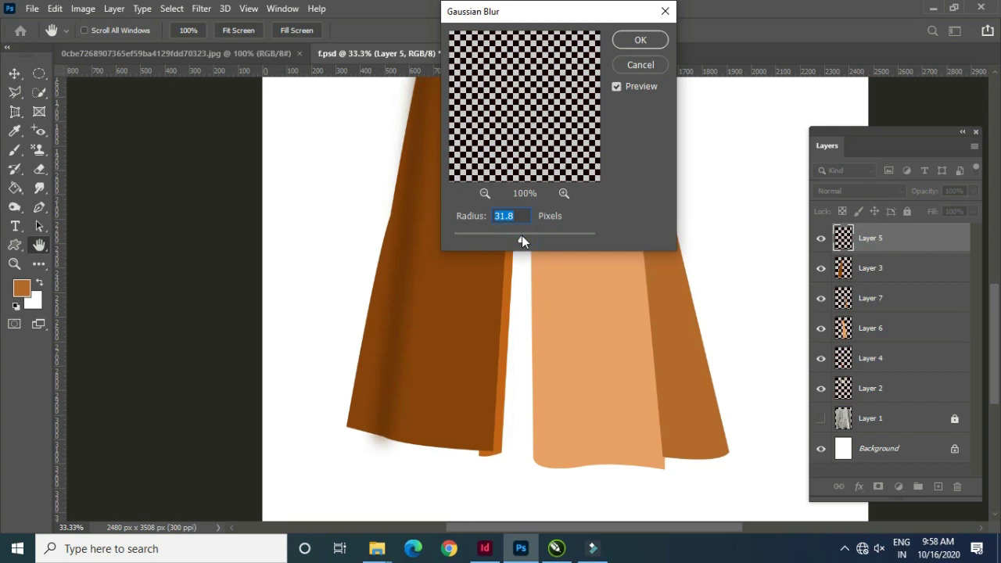
click(626, 44)
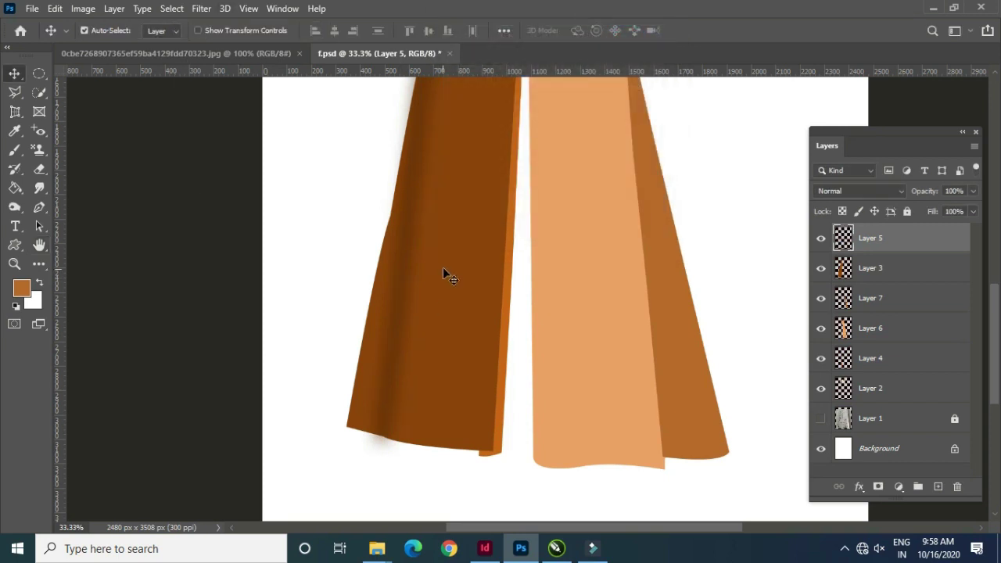
Pan across the dress to check the blurred pleat shadow, keeping Layer 5 selected.
drag(472, 323, 464, 402)
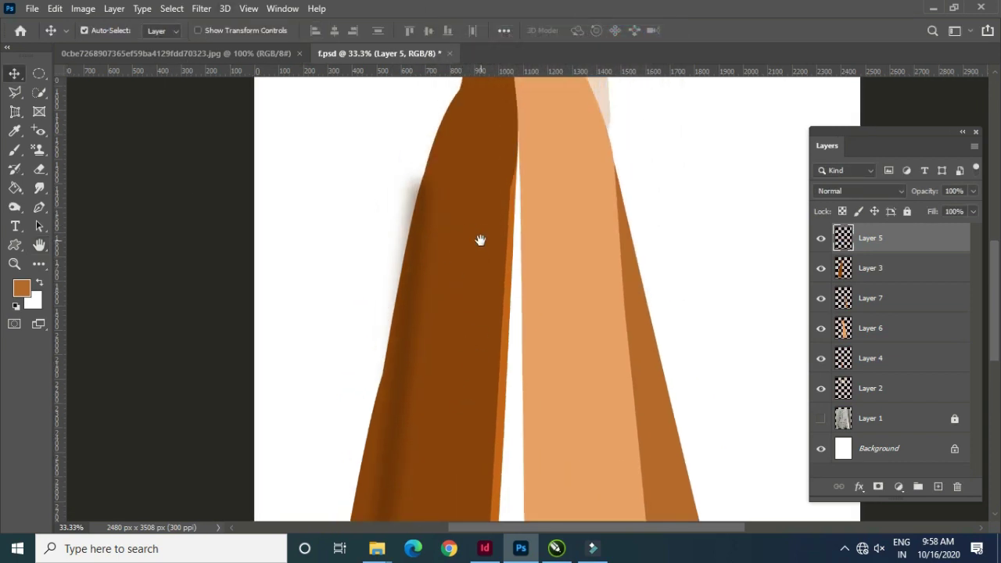
drag(481, 241, 504, 273)
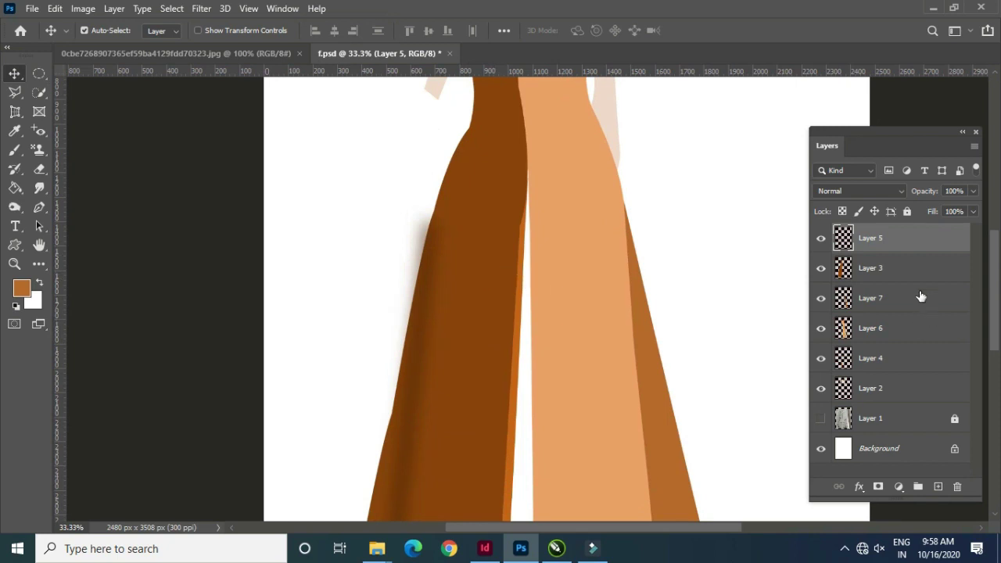
click(914, 270)
click(929, 250)
Save f.psd, then create a new 100×100 px document at 100 ppi.
click(383, 308)
key(ctrl+s)
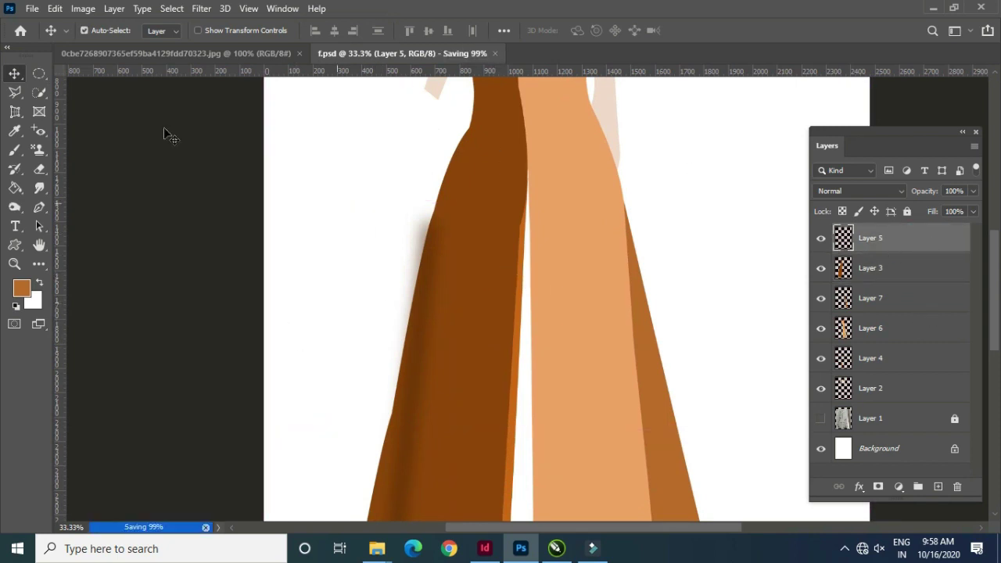
click(32, 11)
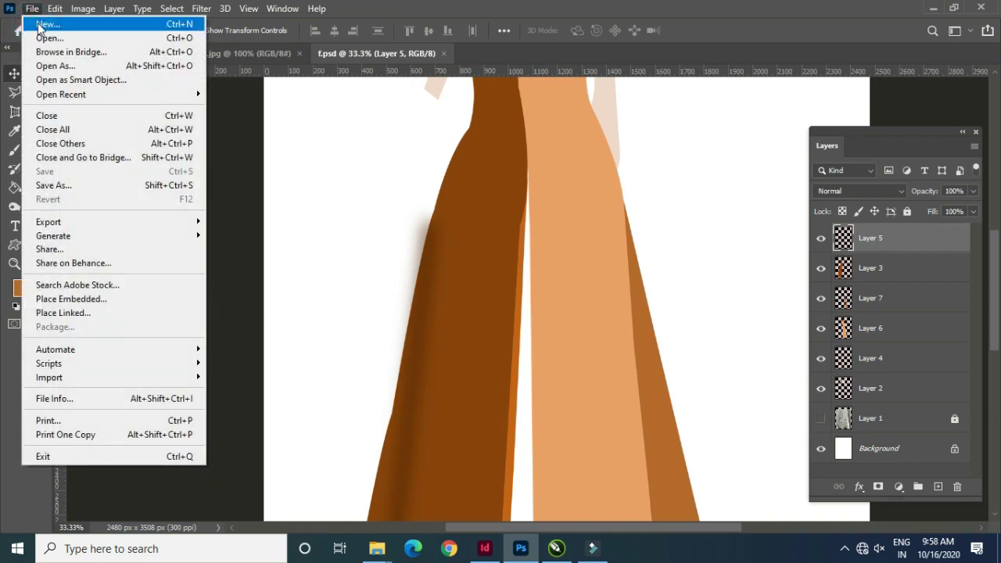
click(39, 22)
double_click(570, 152)
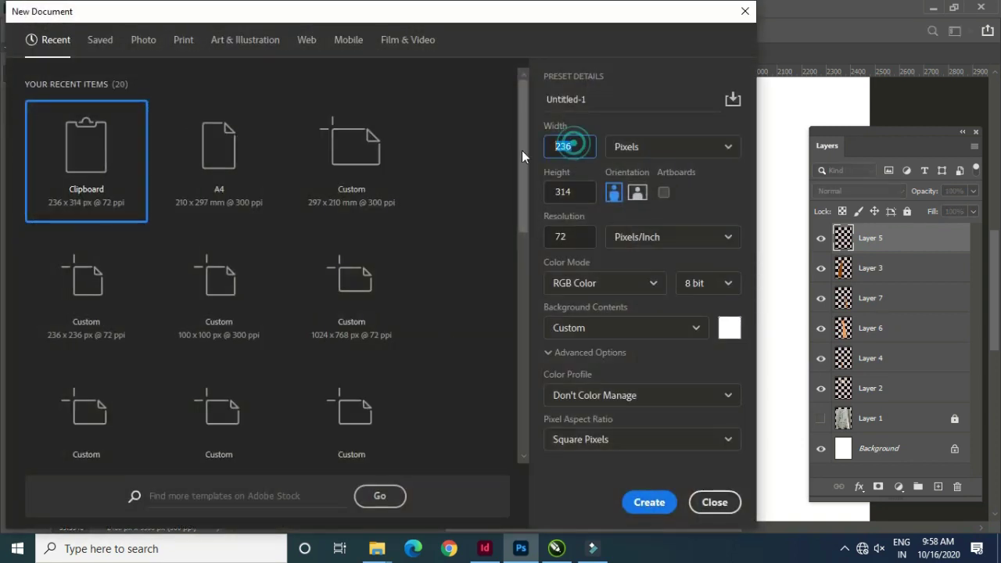
text(100)
double_click(575, 194)
text(100)
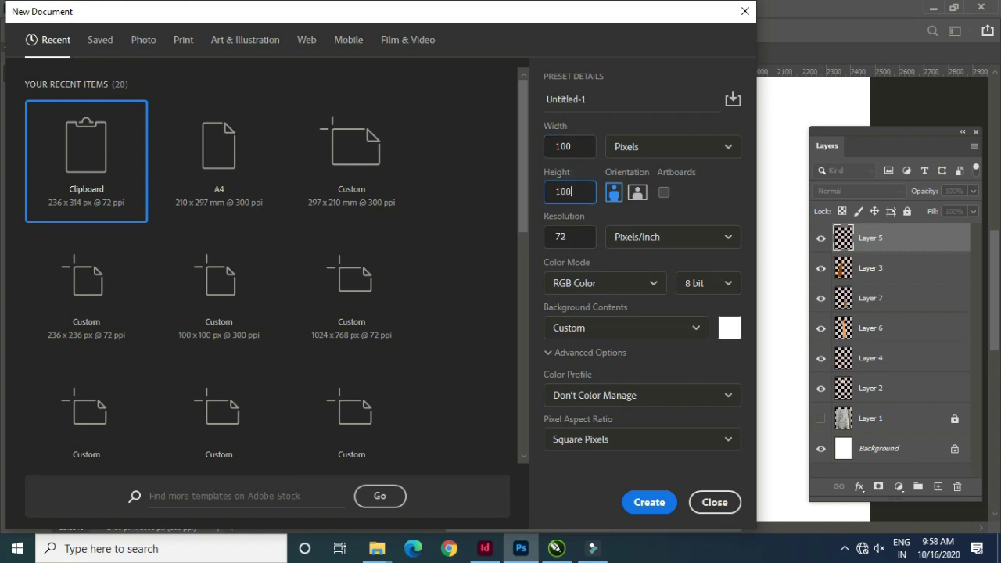
double_click(563, 236)
text(100)
key(Return)
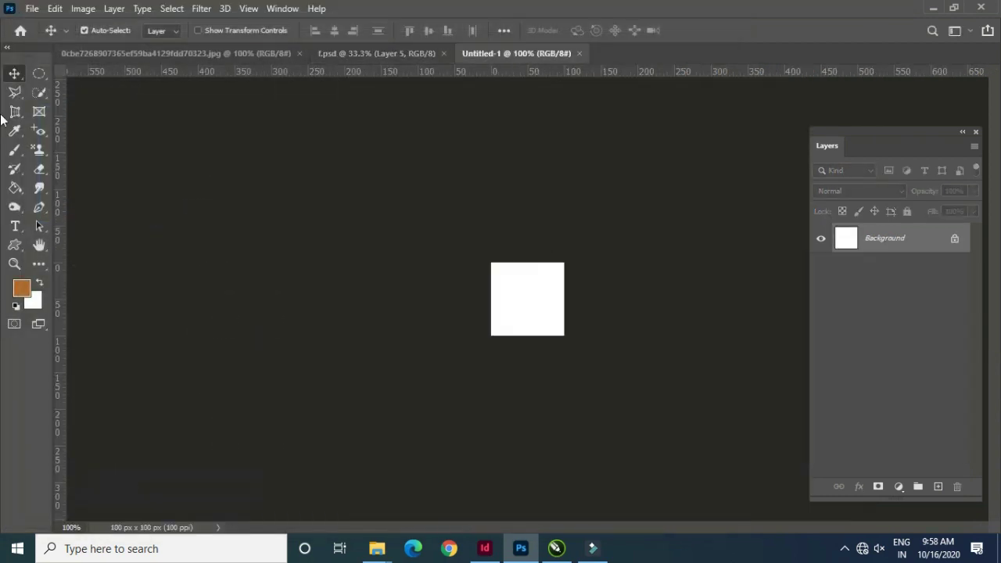
Fill the tile's background with light peach ebb88f.
key(ctrl+plus)
key(ctrl+plus)
key(ctrl+plus)
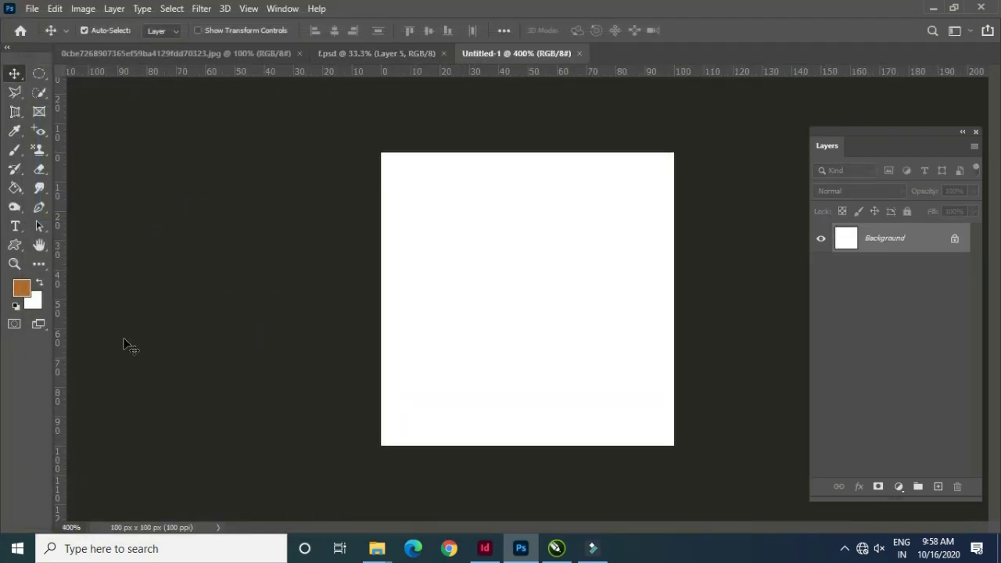
click(21, 289)
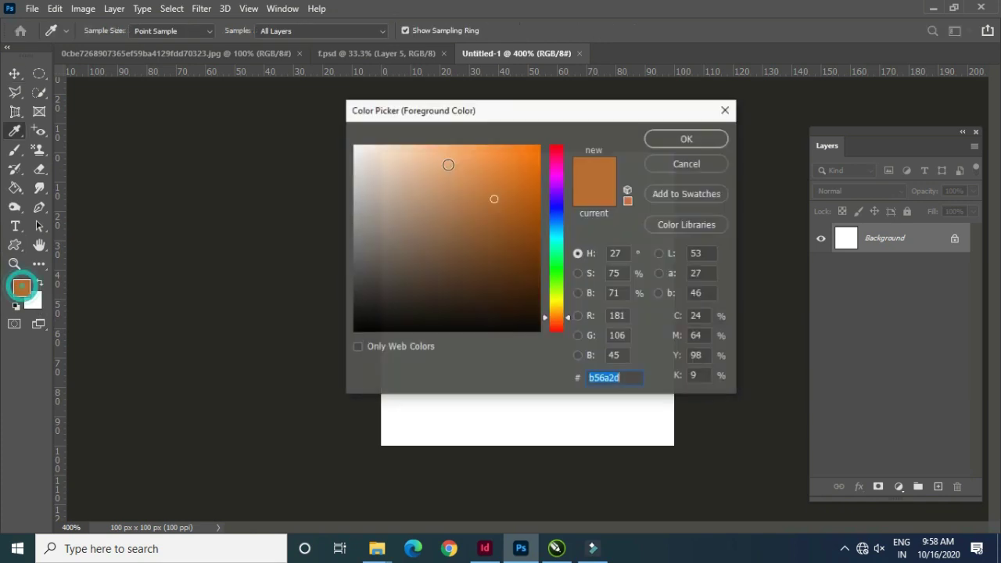
click(427, 160)
click(662, 140)
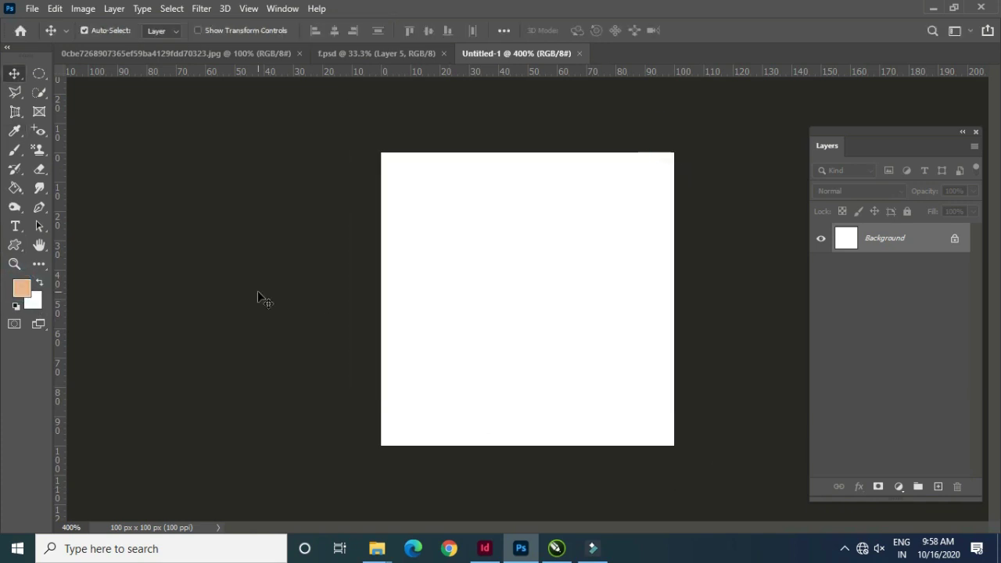
key(alt+BackSpace)
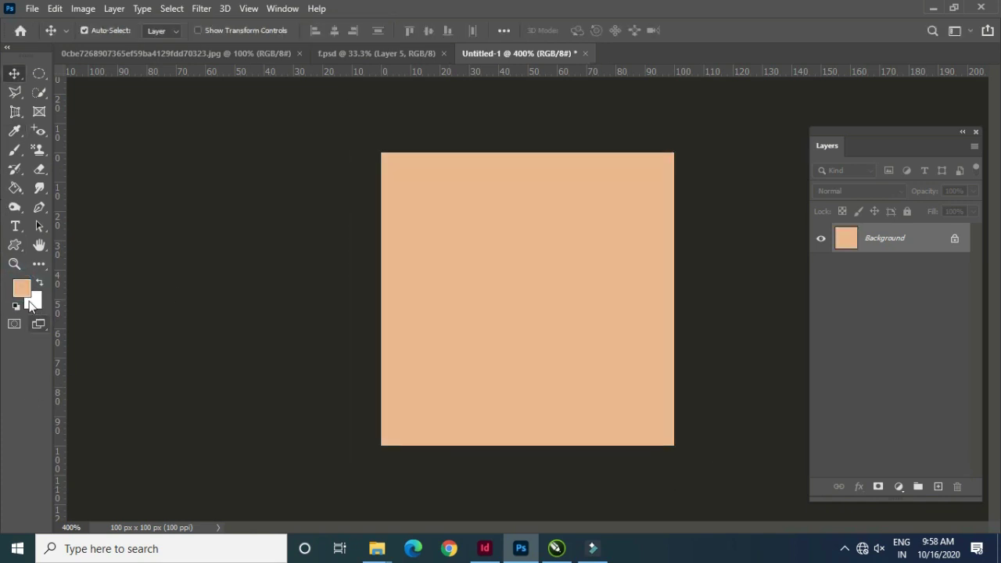
Set the foreground to orange d5660c and add an empty Layer 1.
click(21, 289)
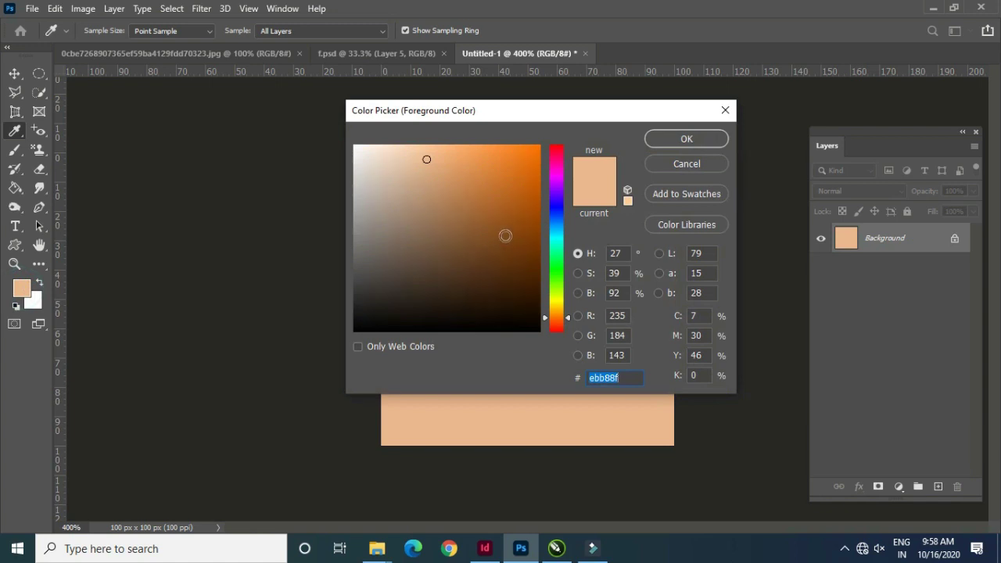
click(506, 235)
click(529, 175)
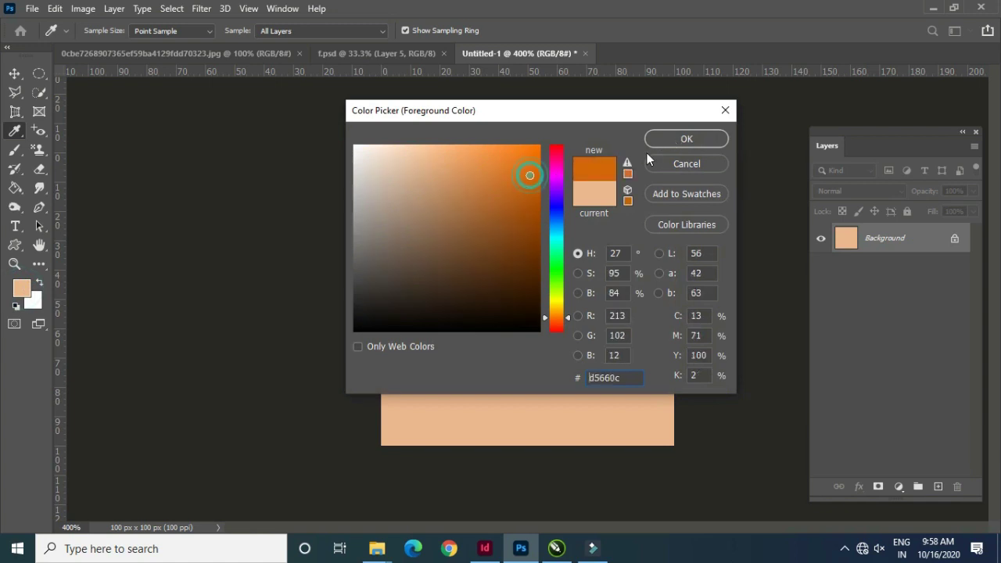
click(662, 145)
click(937, 487)
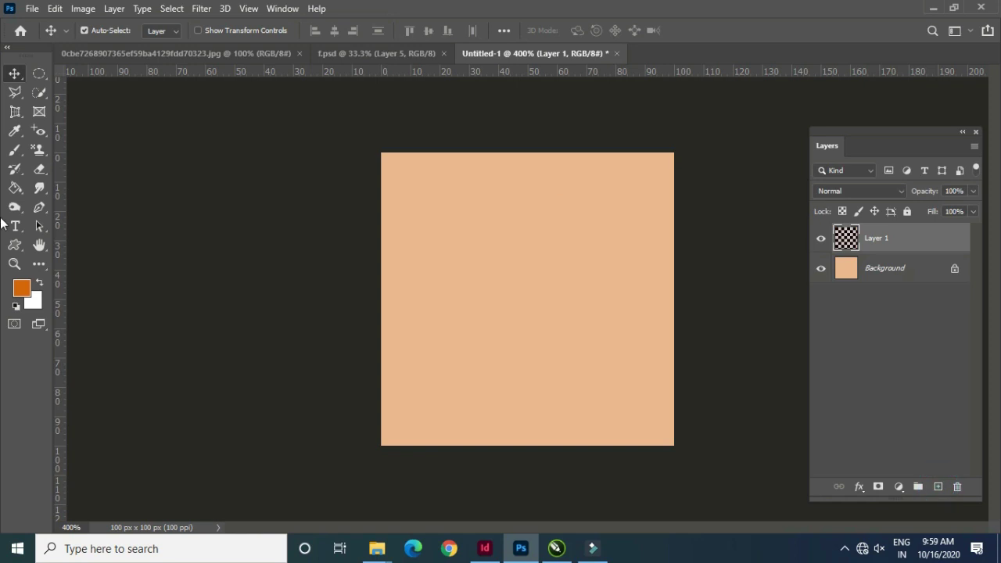
click(39, 208)
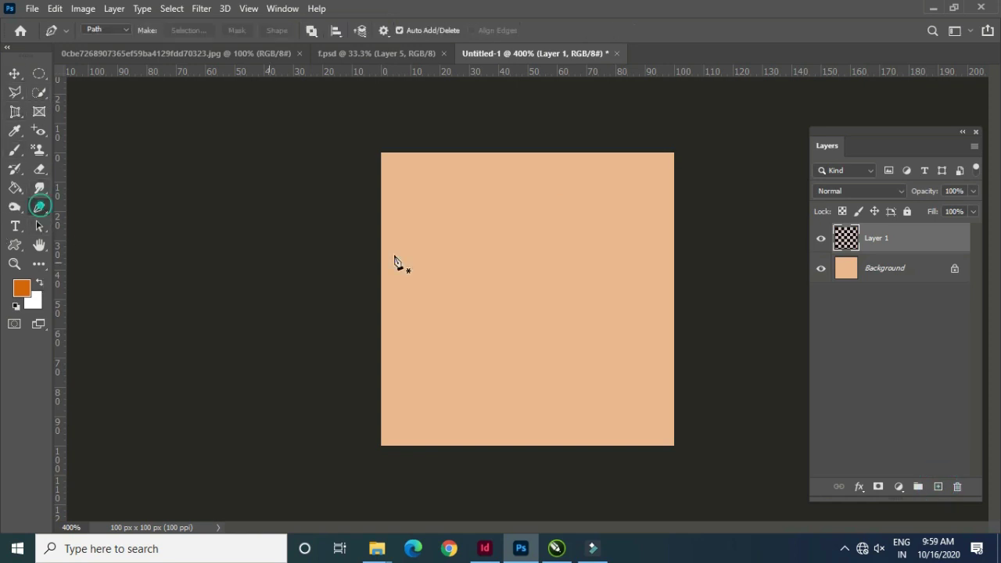
click(404, 181)
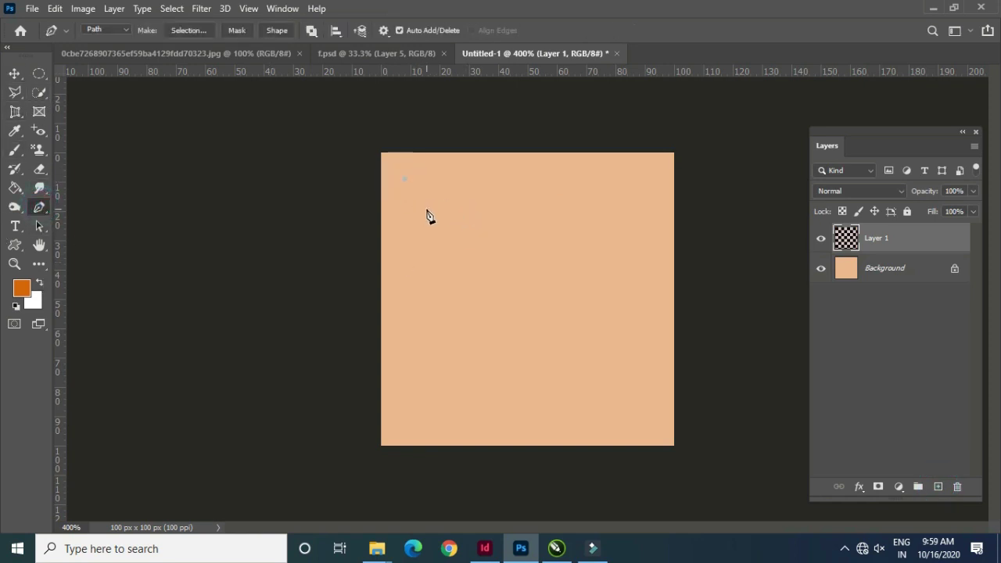
click(428, 209)
click(448, 182)
key(Delete)
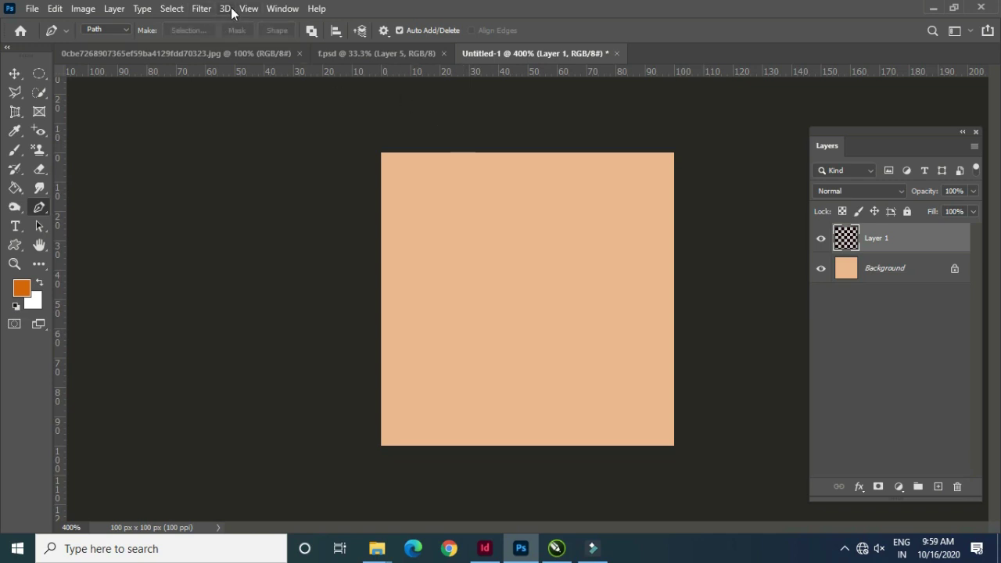
click(248, 9)
mouse_move(309, 299)
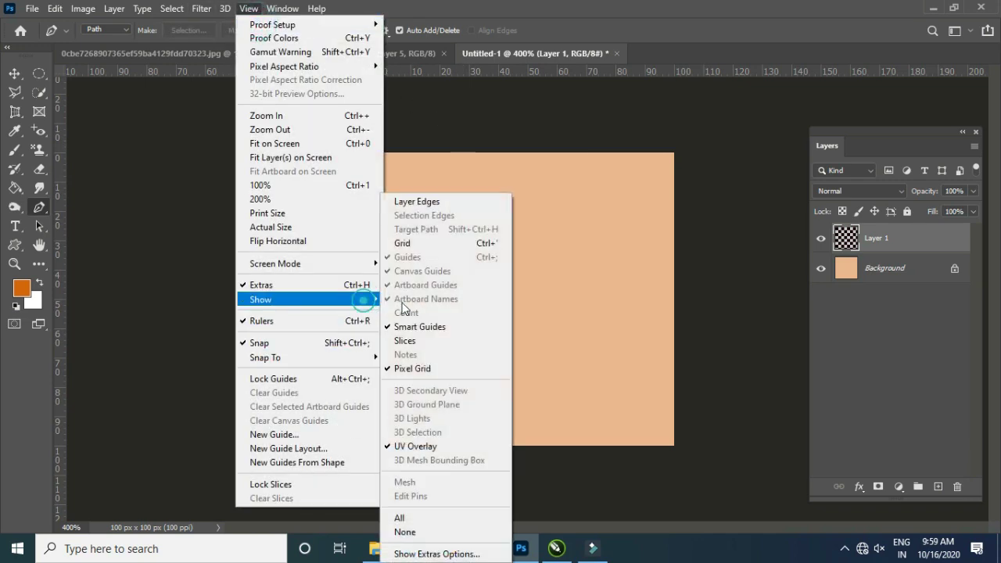
click(449, 243)
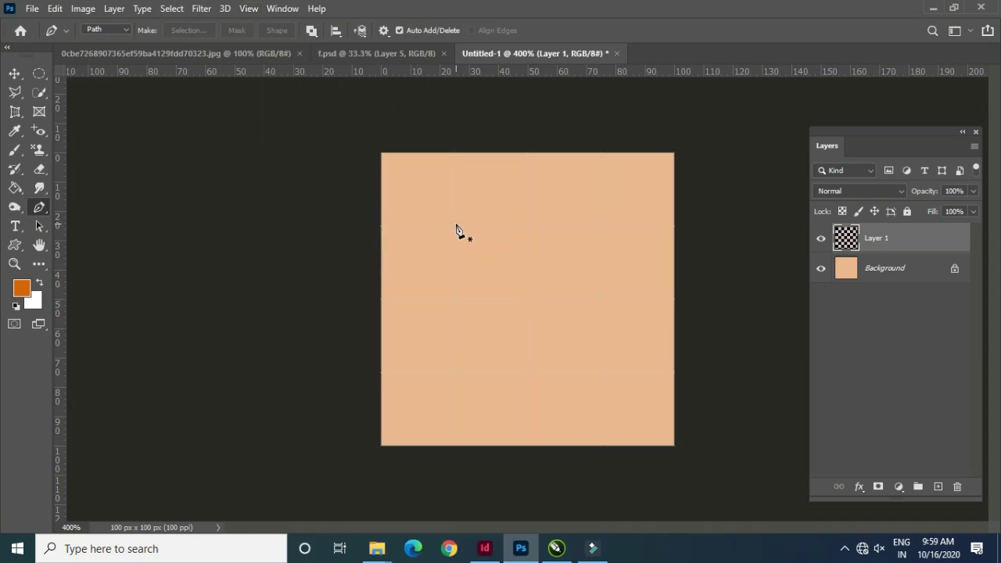
key(ctrl+plus)
key(ctrl+plus)
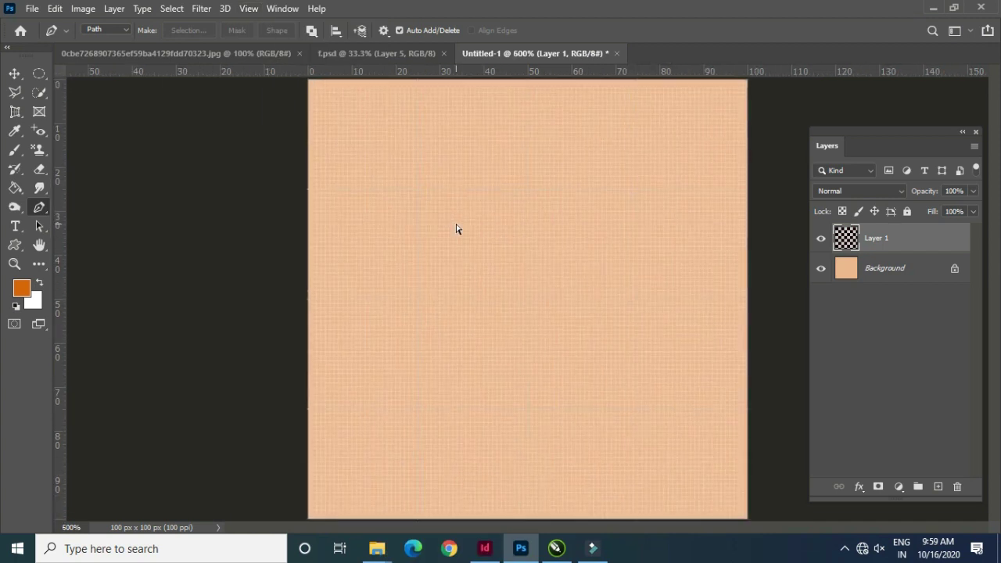
click(395, 124)
key(ctrl+minus)
key(ctrl+plus)
key(ctrl+minus)
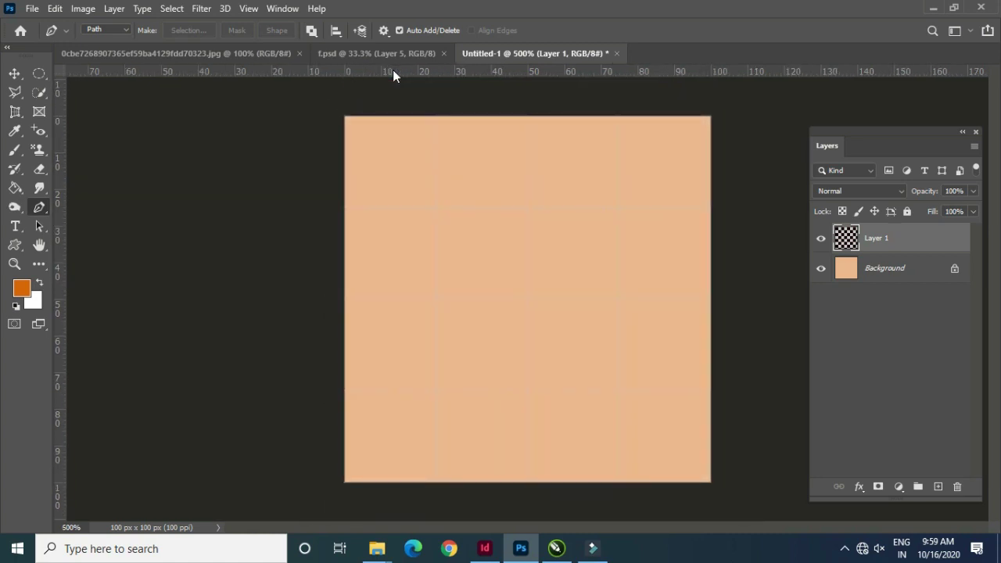
click(267, 10)
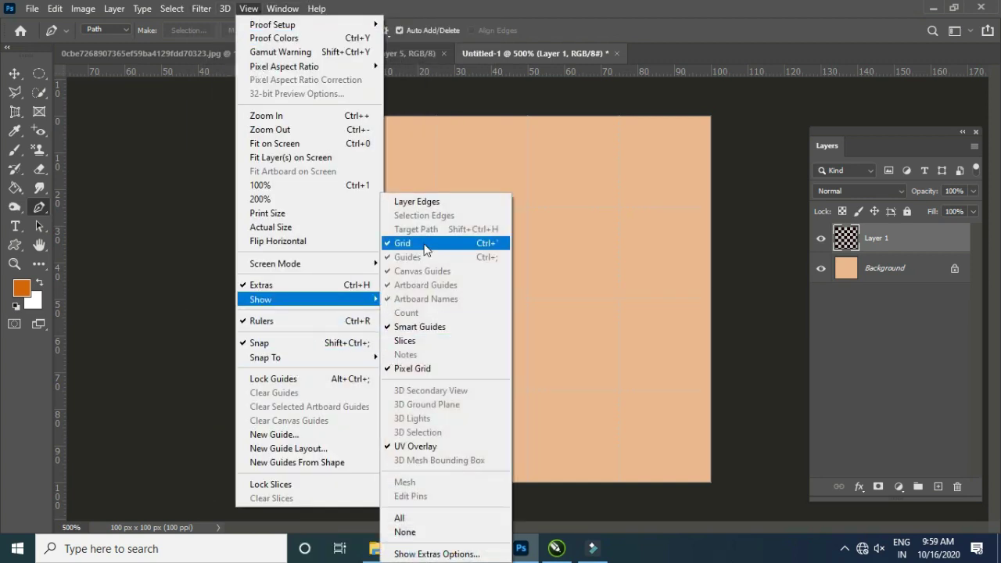
mouse_move(308, 300)
click(415, 244)
Begin the zigzag path and place two horizontal guides for its peaks and valleys.
click(370, 145)
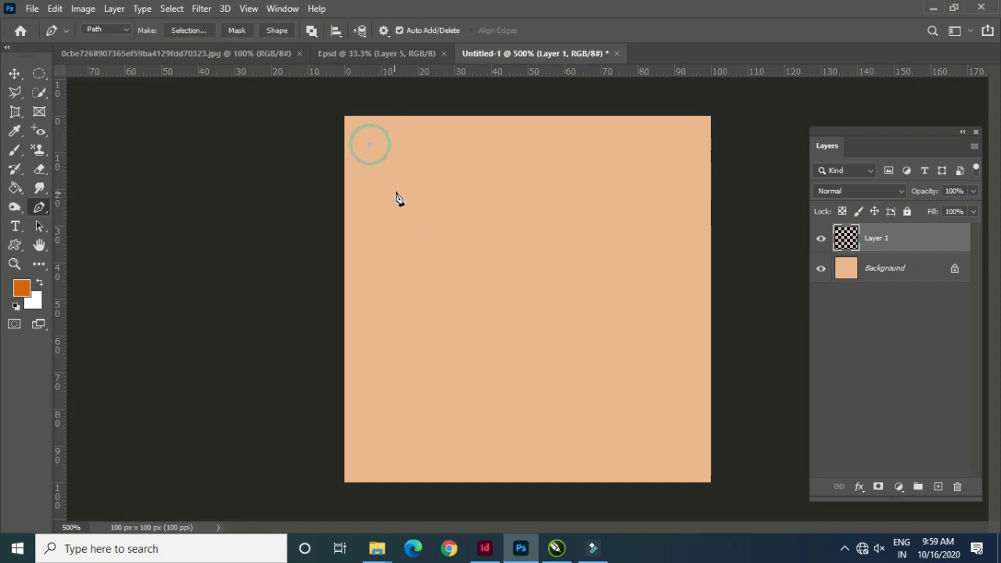
click(395, 184)
drag(418, 89, 420, 145)
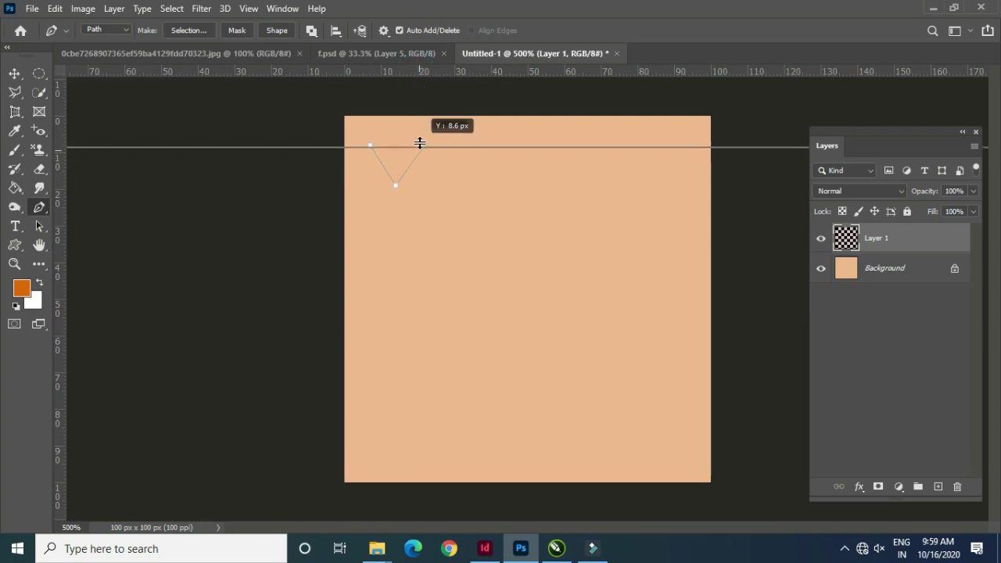
drag(211, 105, 135, 145)
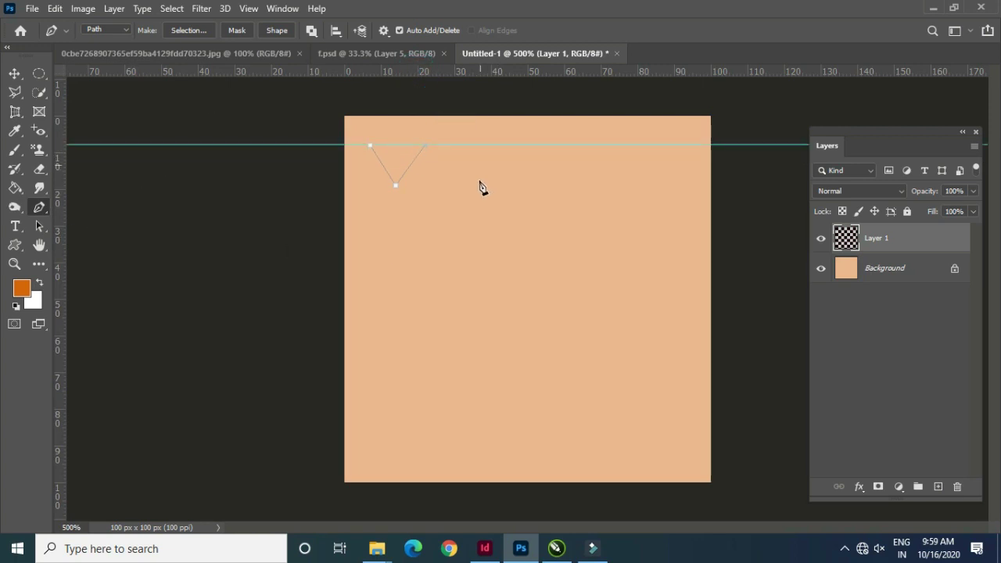
drag(481, 84, 475, 187)
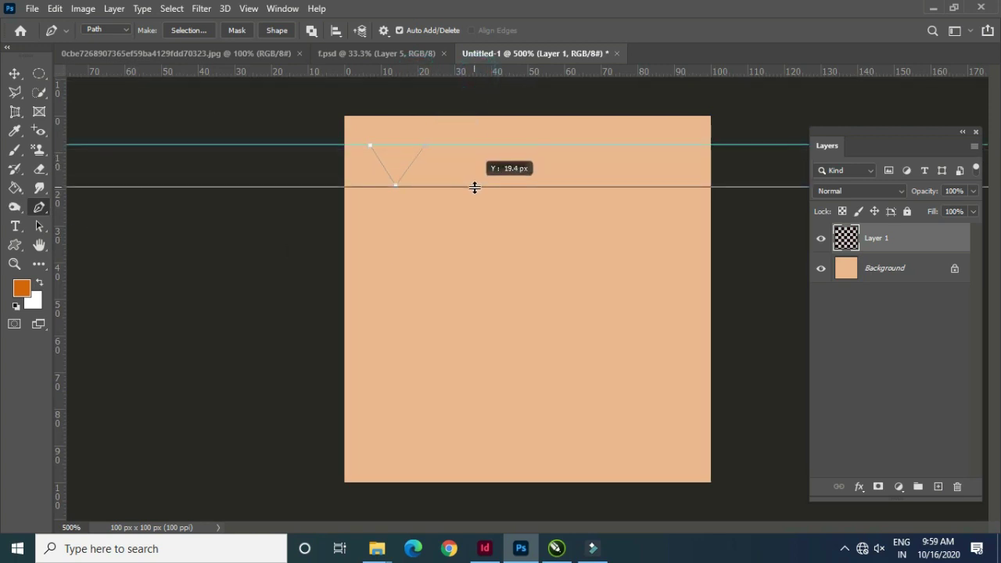
Complete the zigzag path with alternating peaks and valleys to the tile's right edge.
click(455, 186)
click(480, 145)
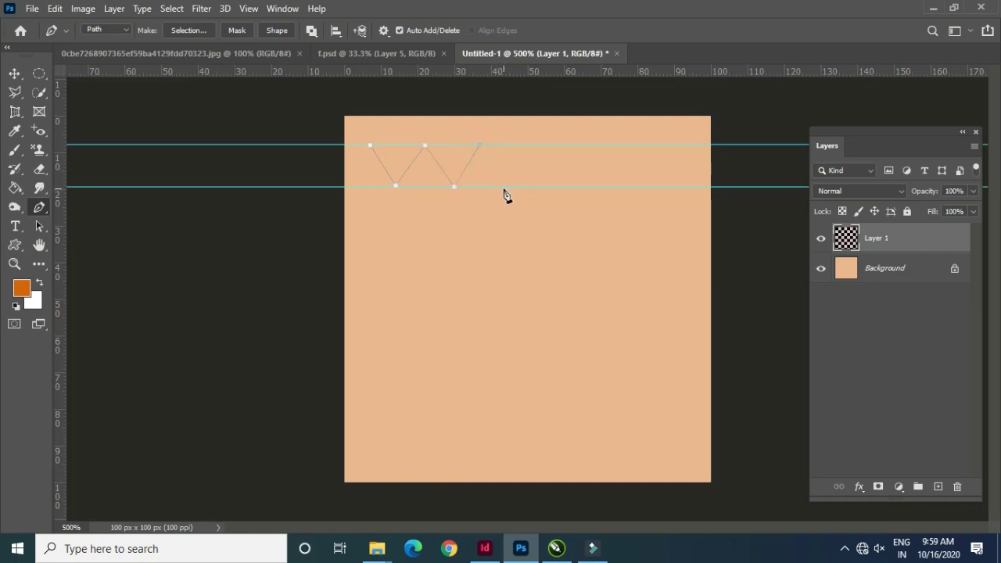
click(509, 186)
click(538, 145)
click(569, 186)
click(593, 144)
click(615, 186)
click(640, 145)
click(669, 186)
click(693, 145)
Stroke the zigzag path with the orange brush, using Simulate Pressure for tapered ends.
right_click(579, 233)
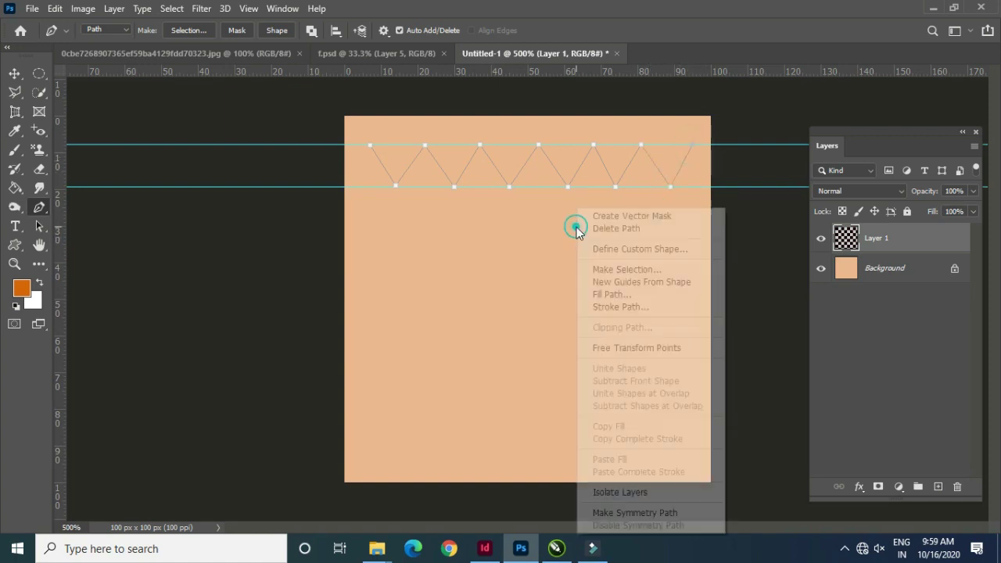
click(625, 309)
click(227, 156)
click(438, 139)
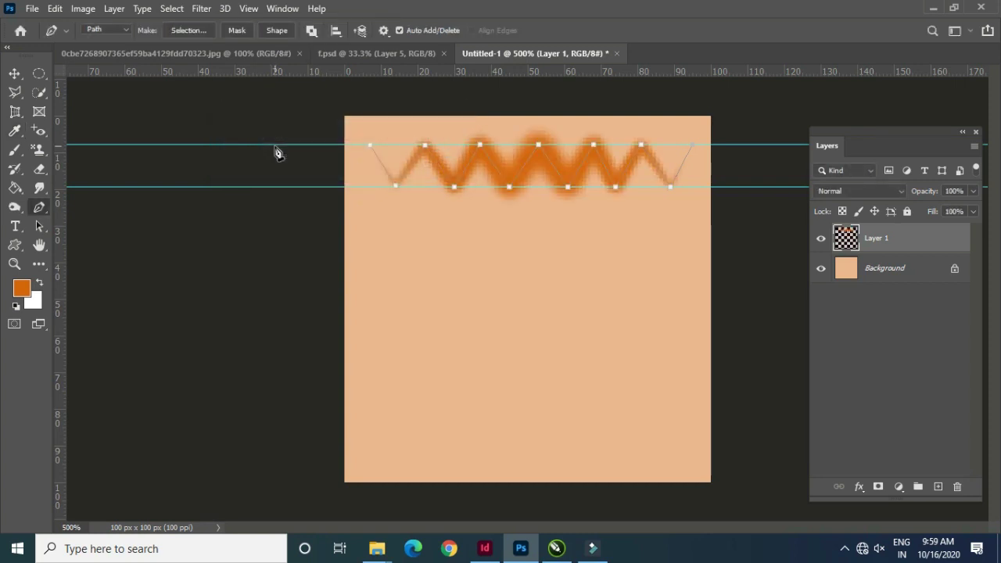
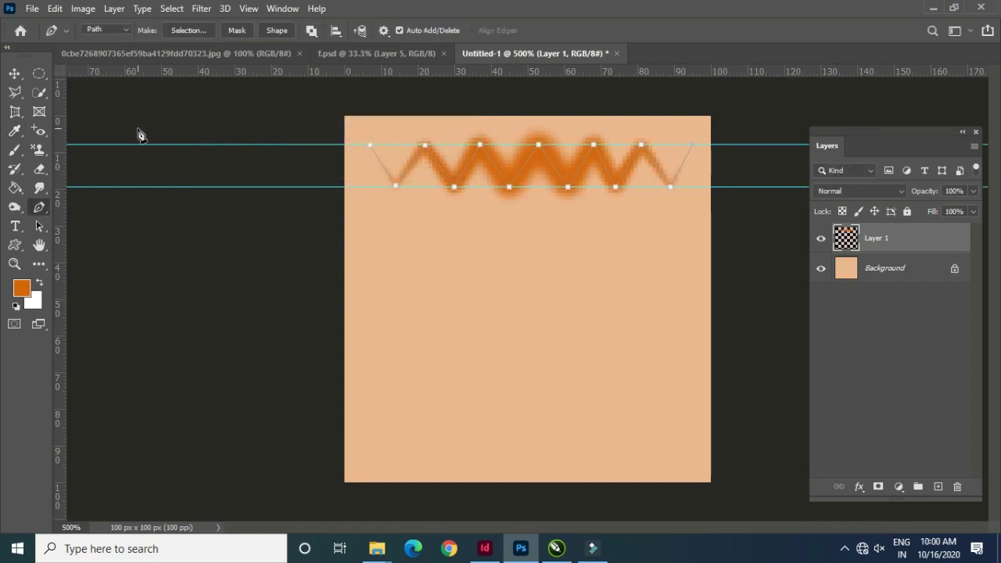
Undo the thick zigzag stroke and set the brush to 3 px with 0% hardness.
key(ctrl+z)
click(15, 150)
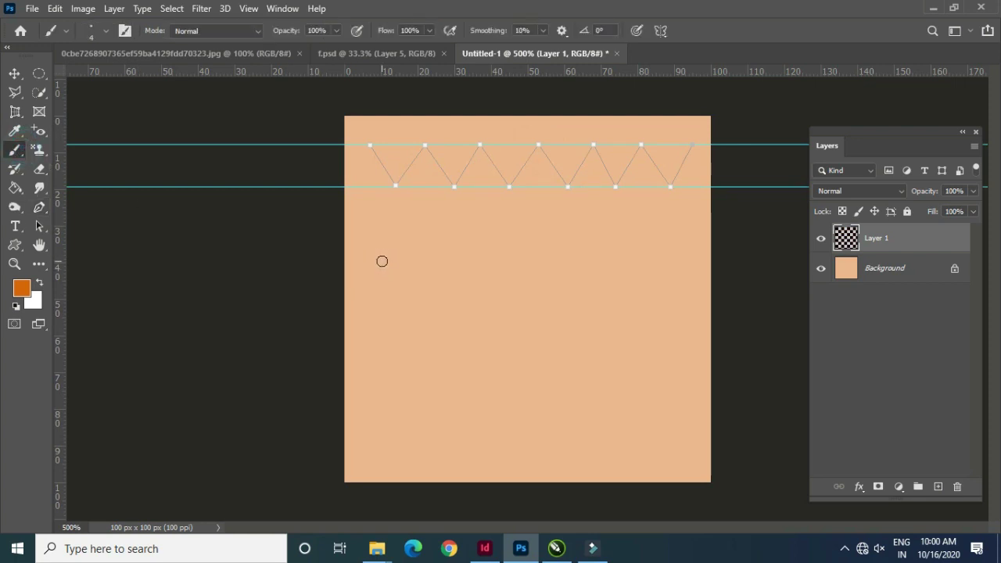
click(90, 39)
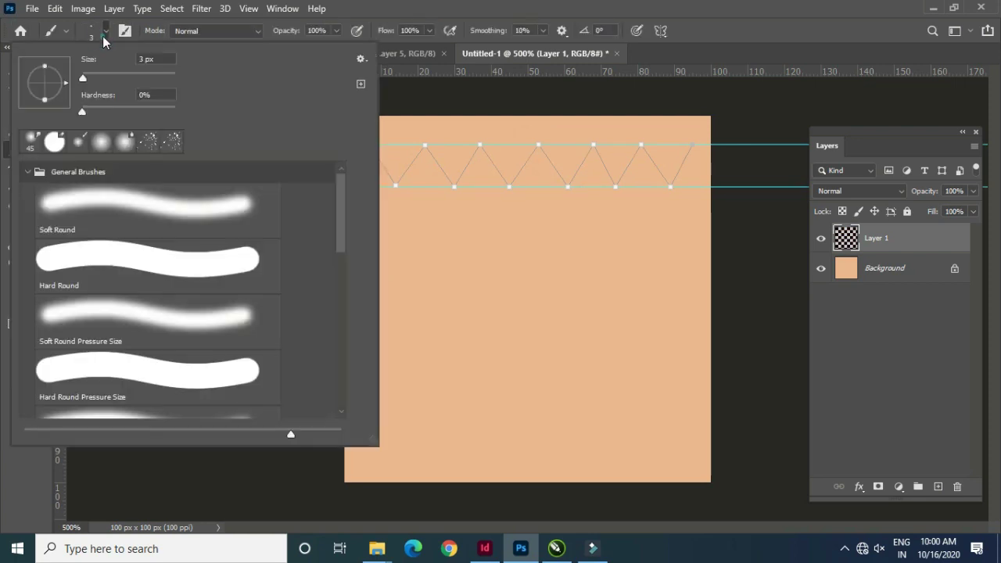
click(463, 14)
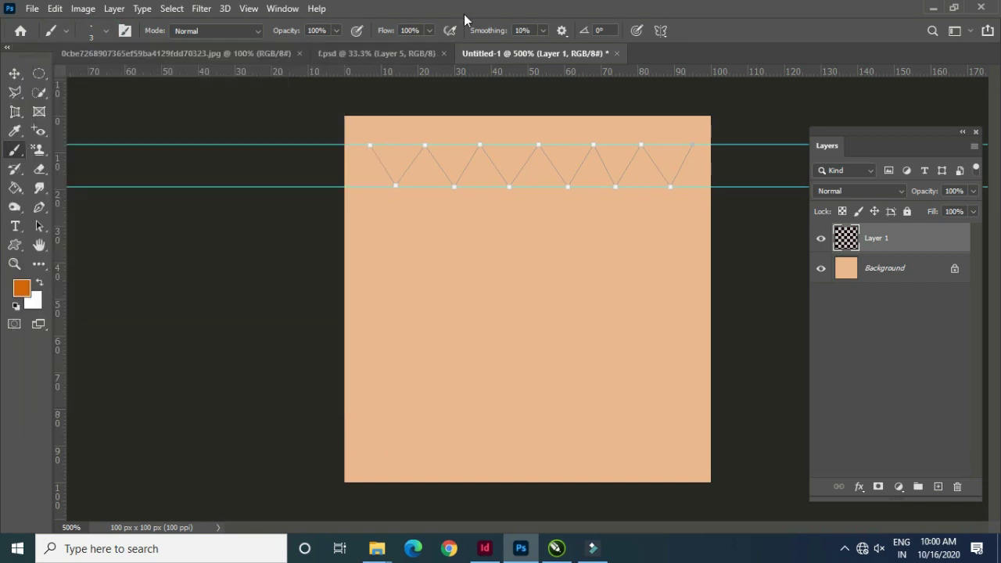
Stroke the zigzag pen path on Layer 1 with the 3 px soft orange brush.
click(41, 208)
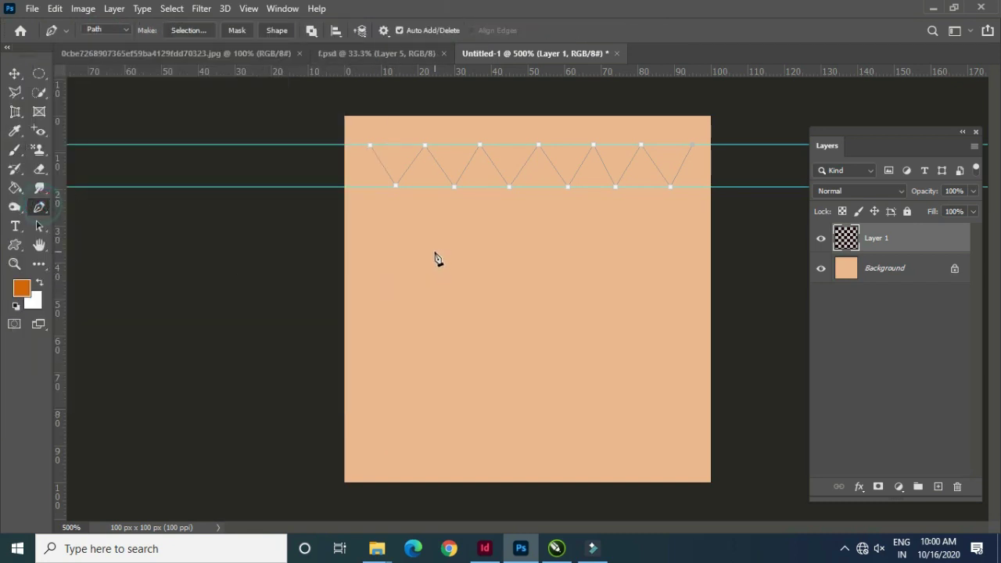
right_click(456, 297)
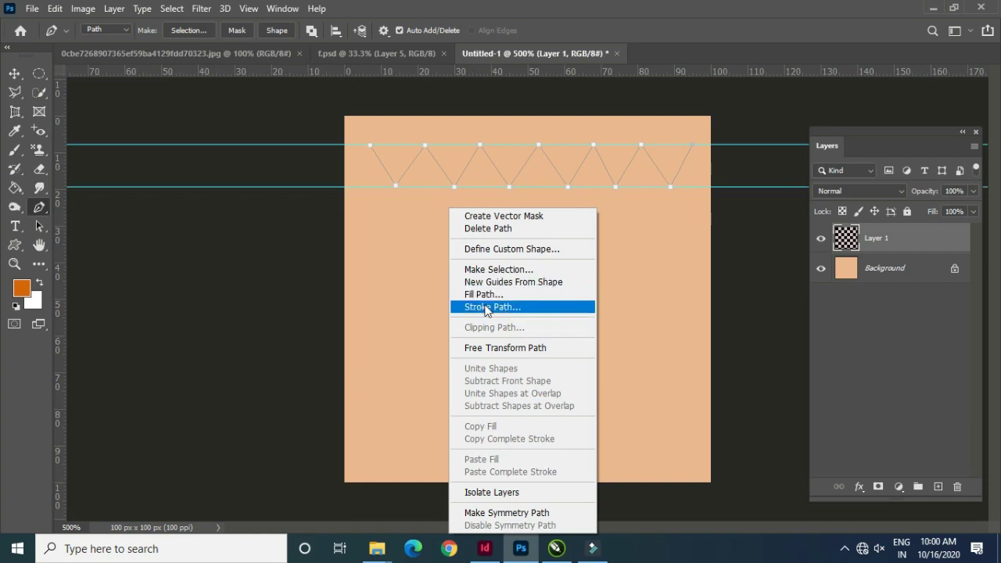
click(484, 305)
click(438, 139)
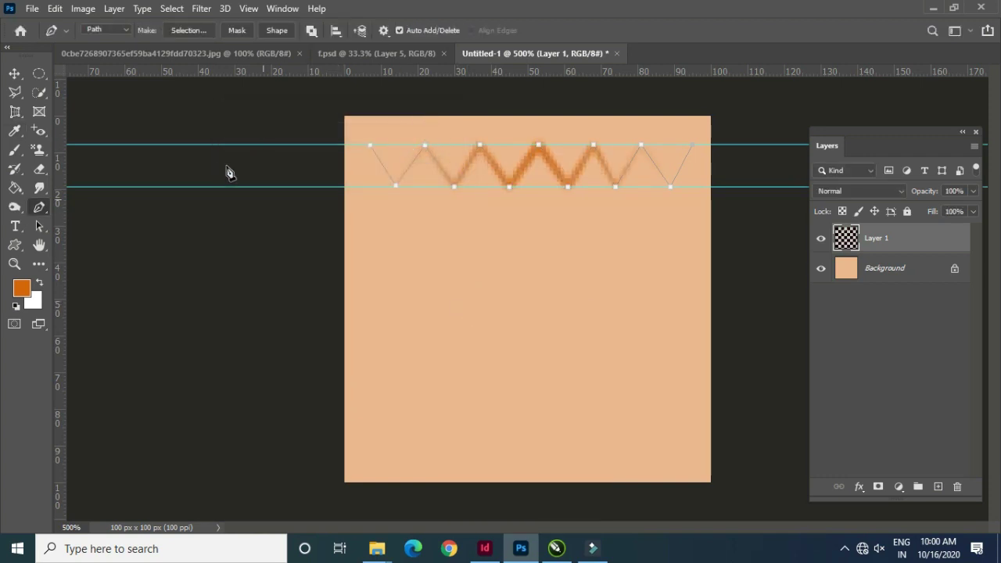
click(19, 74)
Deselect, reset default colours, and create three zigzag copies each nudged down the canvas.
key(ctrl+Return)
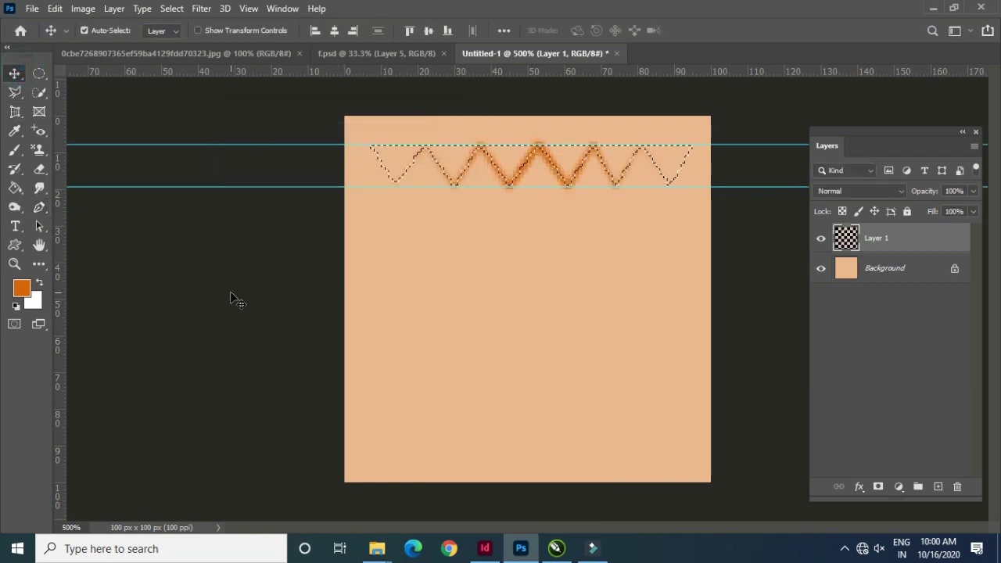
key(d)
key(ctrl+d)
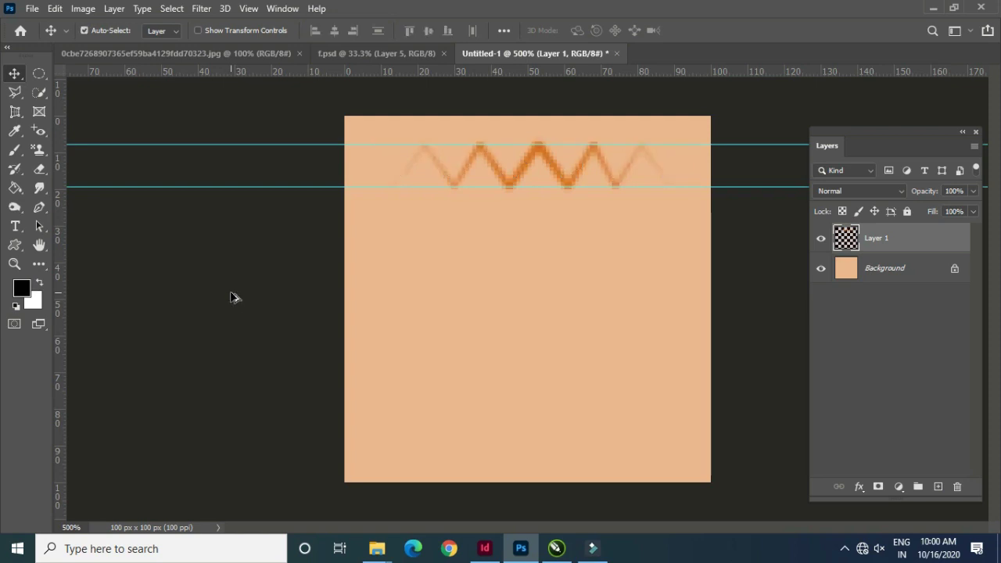
key(ctrl+j)
key(shift+Down)
key(Down)
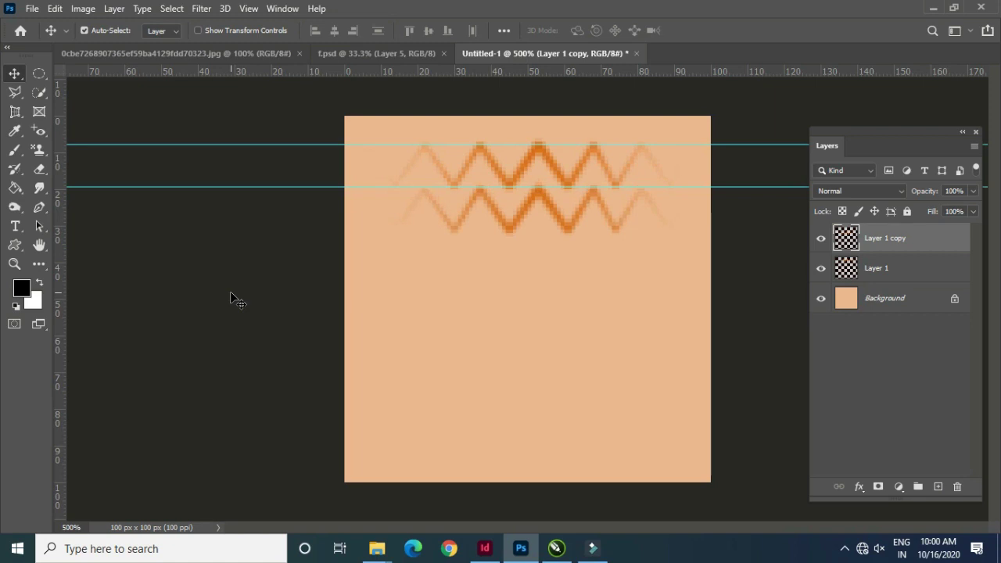
key(ctrl+j)
key(shift+Down)
key(Down)
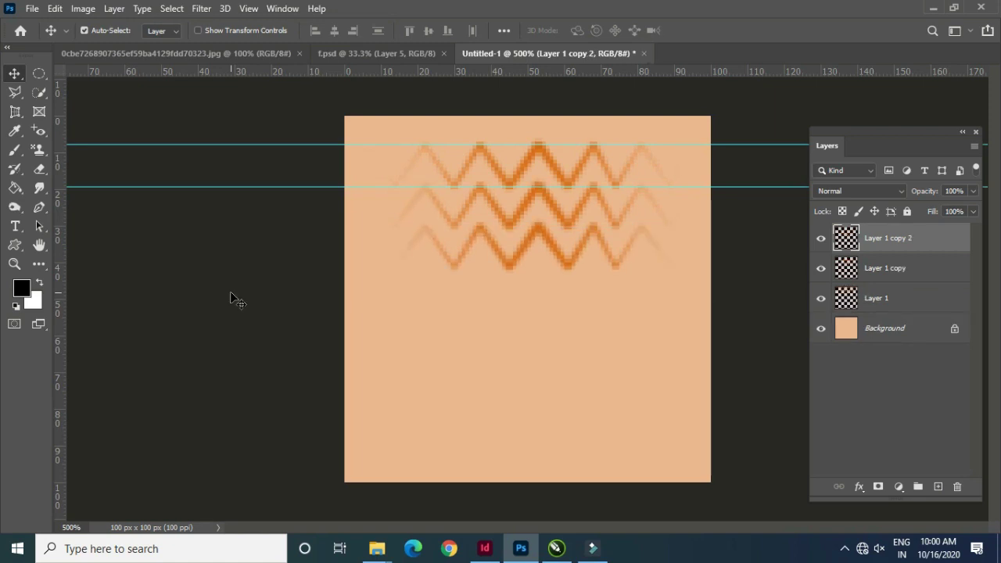
key(ctrl+j)
key(shift+Down)
key(Down)
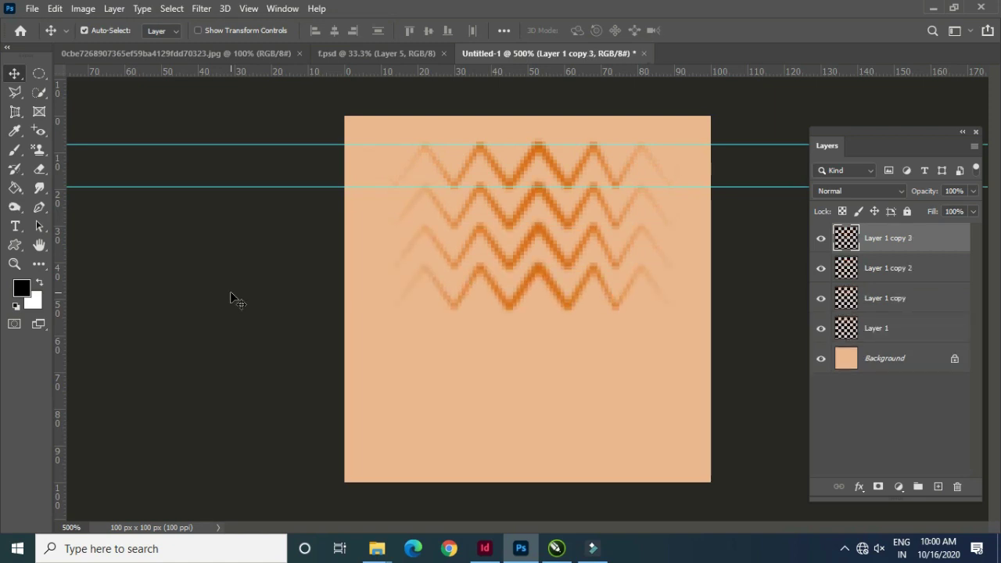
Add four more nudged zigzag copies through Layer 1 copy 7 and remove both guides.
key(ctrl+j)
key(shift+Down)
key(Down)
key(ctrl+j)
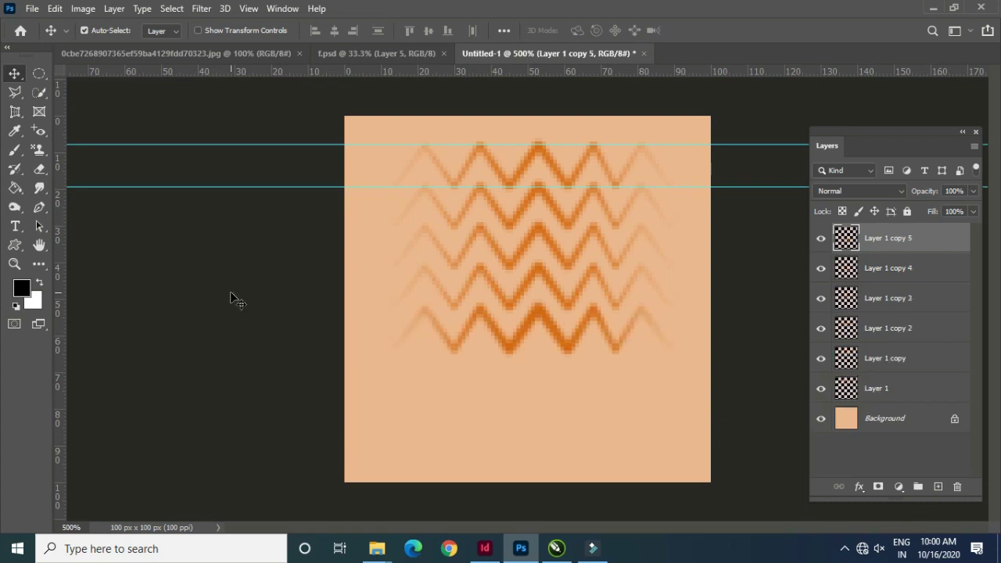
key(shift+Down)
key(Down)
key(ctrl+j)
key(shift+Down)
key(Down)
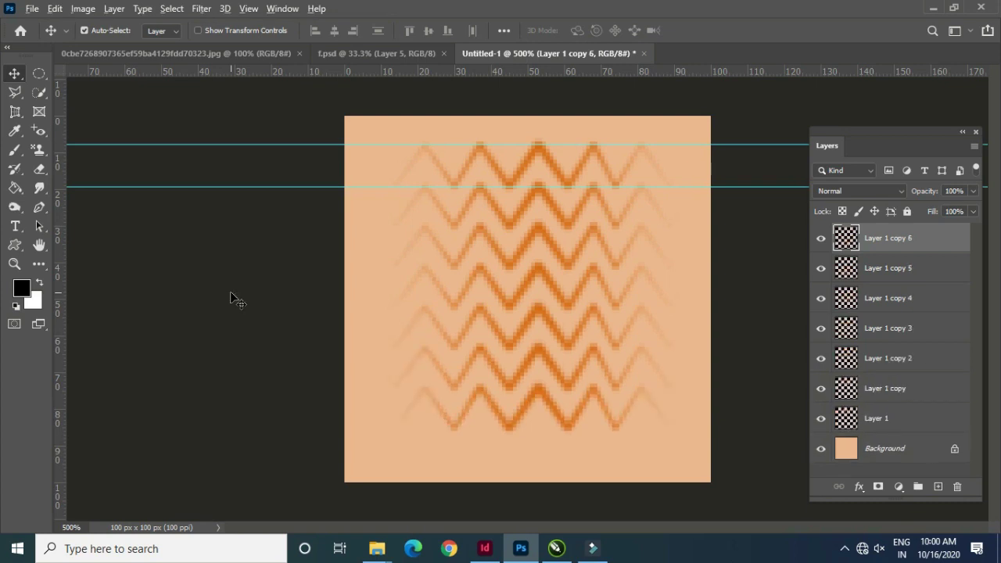
key(ctrl+j)
key(shift+Down)
key(Down)
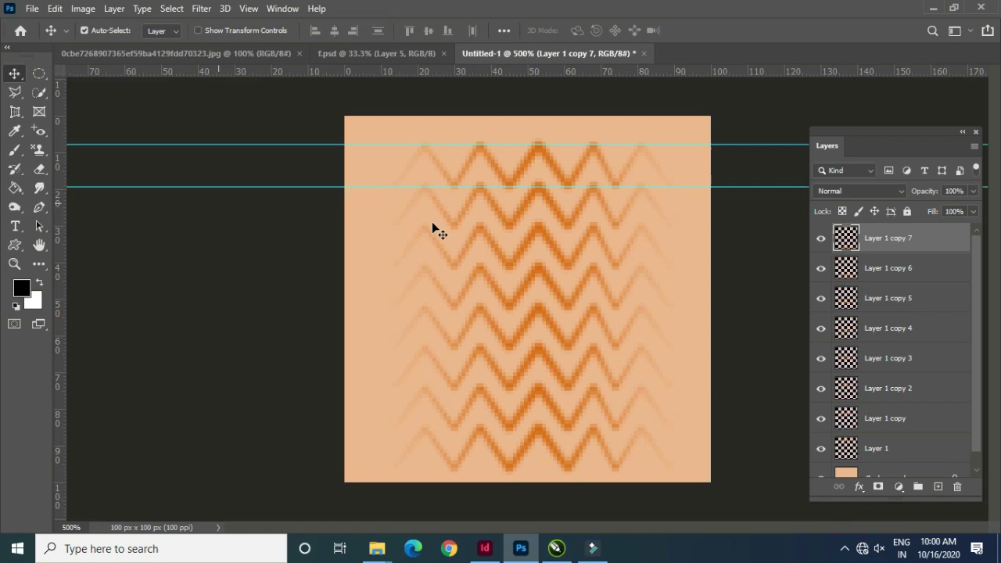
drag(282, 144, 282, 78)
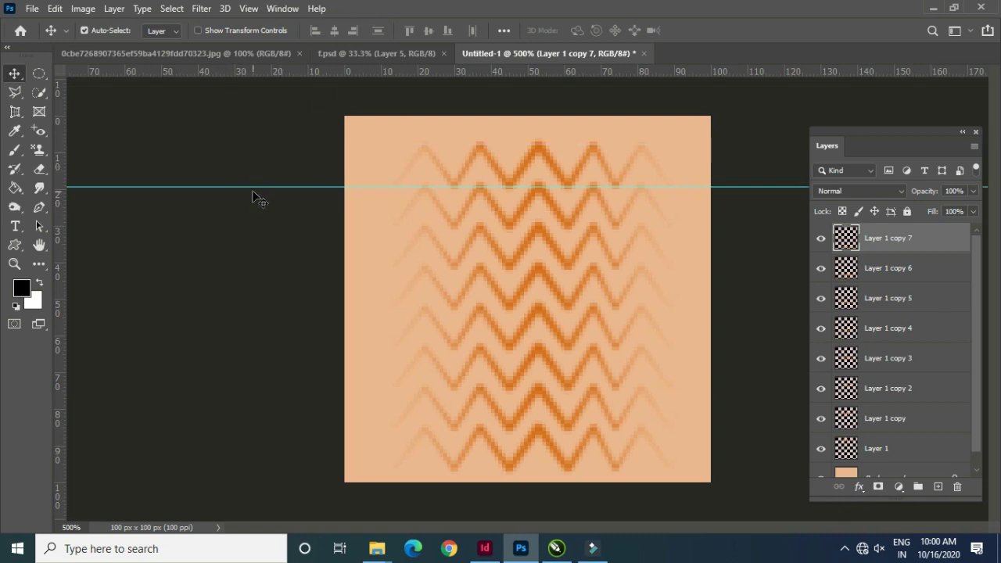
drag(257, 187, 258, 78)
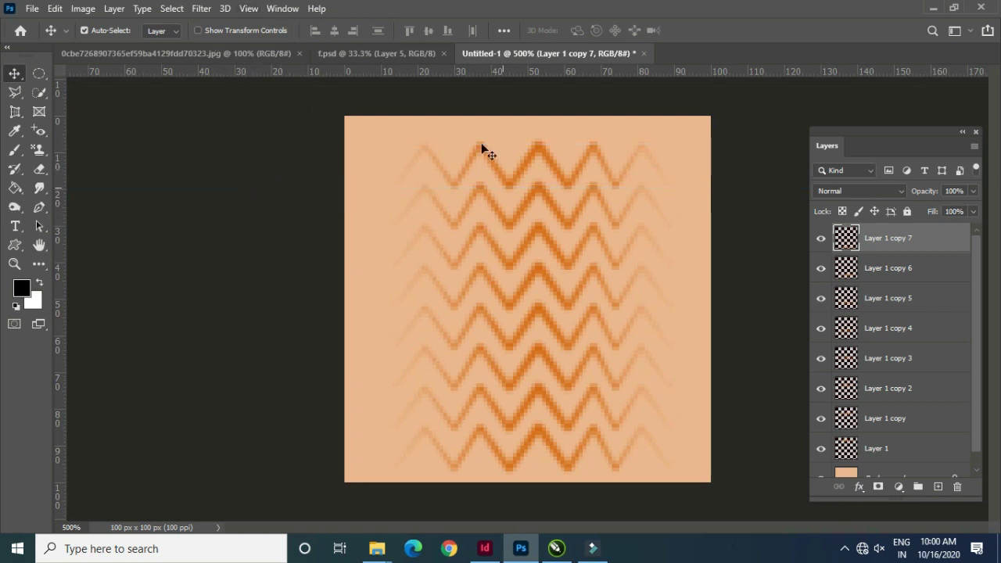
Draw a rectangular marquee around the zigzag rows as the tile area.
right_click(39, 73)
click(94, 73)
mouse_move(380, 131)
mouse_down()
mouse_move(654, 462)
mouse_move(675, 468)
mouse_up()
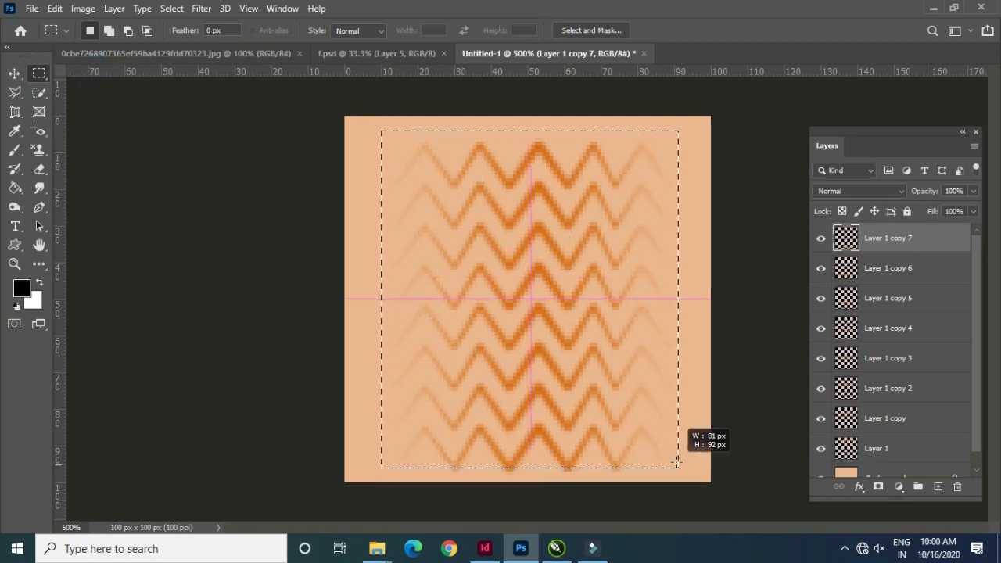
drag(675, 468, 678, 462)
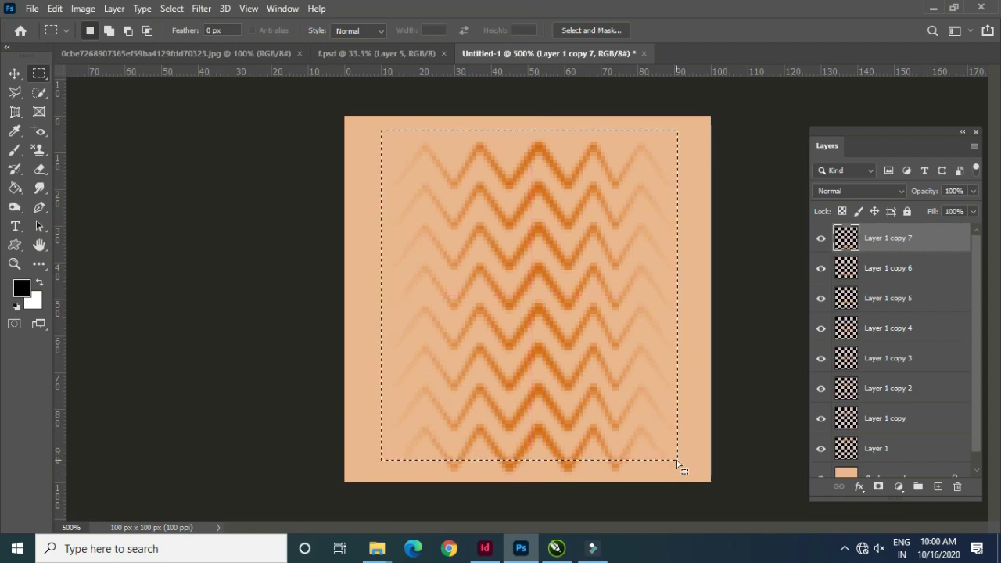
key(Down)
key(Down)
key(Down)
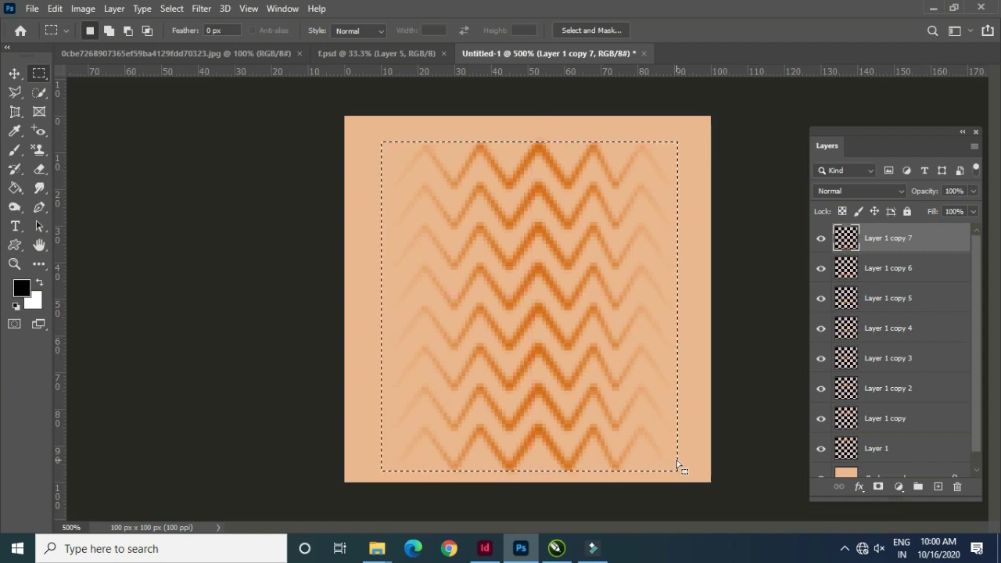
key(Right)
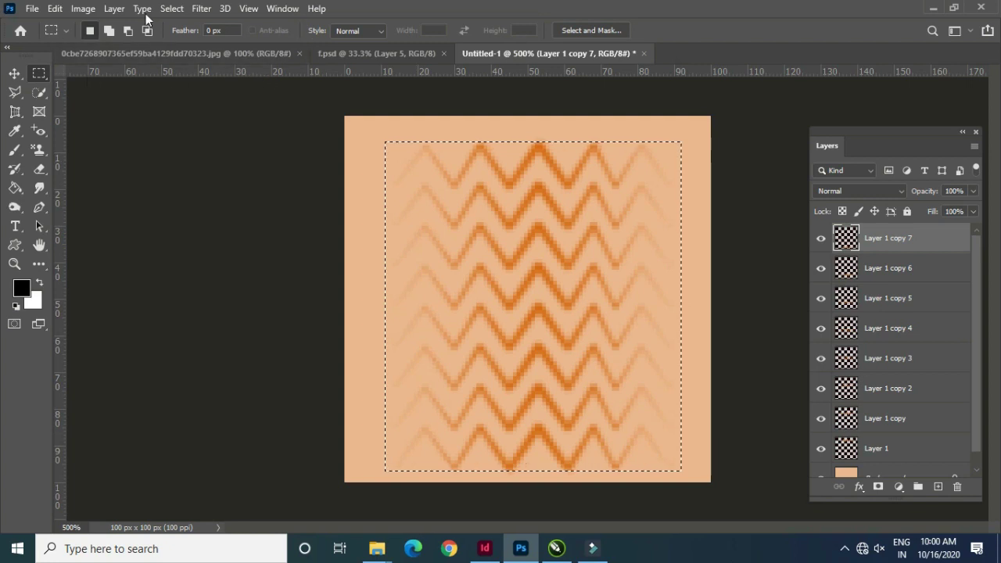
Crop the canvas to the selection and define it as Pattern 11.
click(83, 9)
click(119, 160)
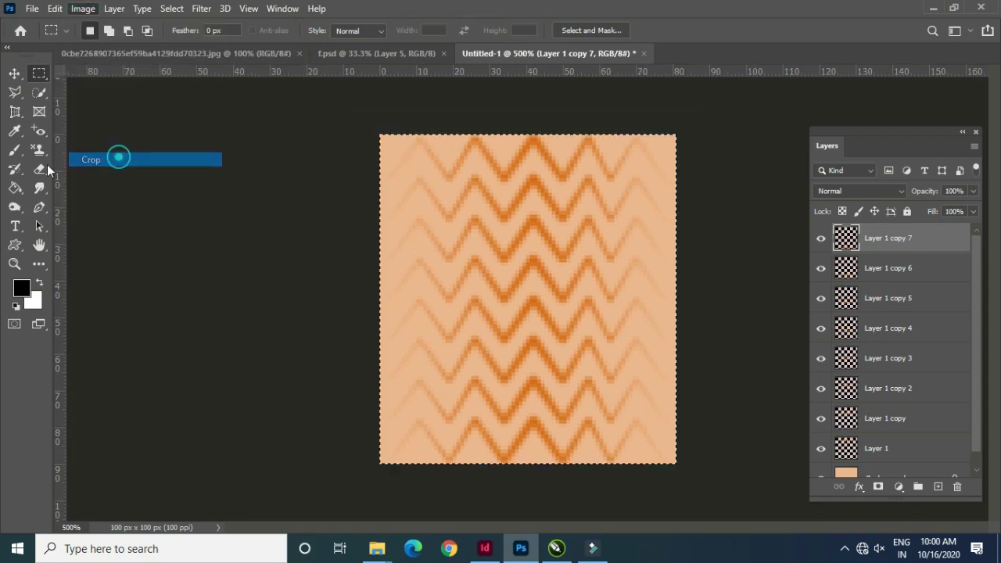
click(55, 9)
click(111, 404)
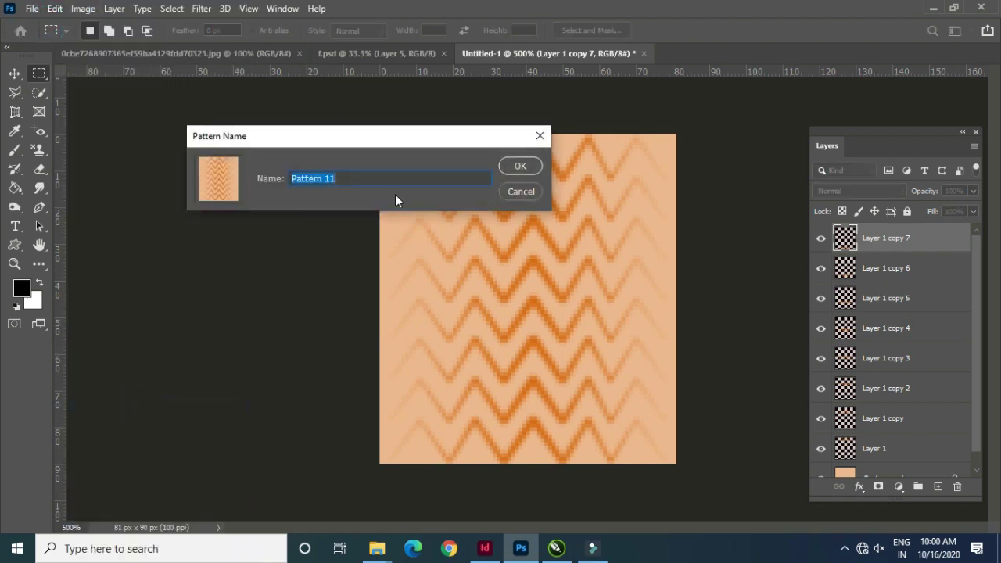
click(523, 170)
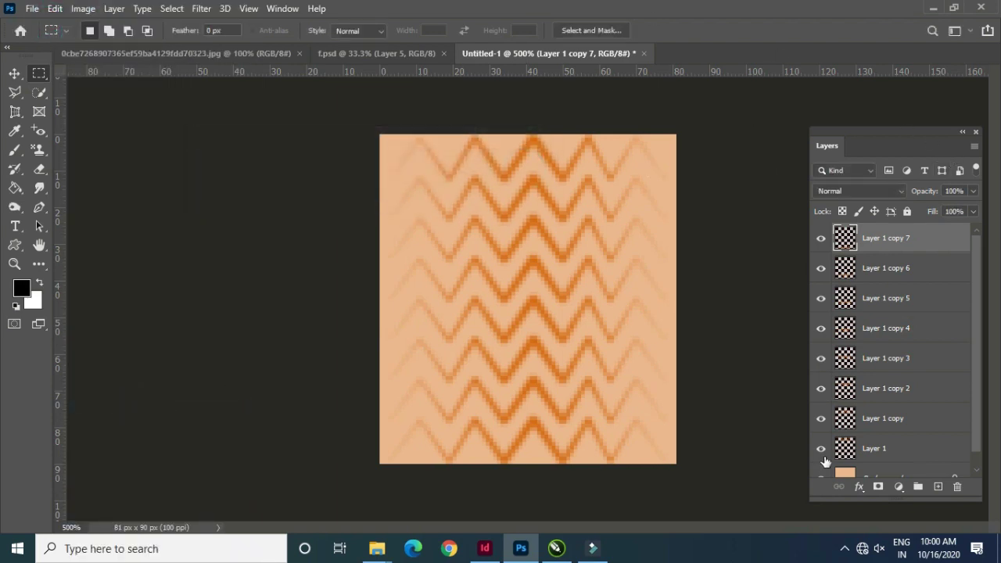
Delete the zigzag layers and close the Untitled-1 tile document.
shift+click(906, 455)
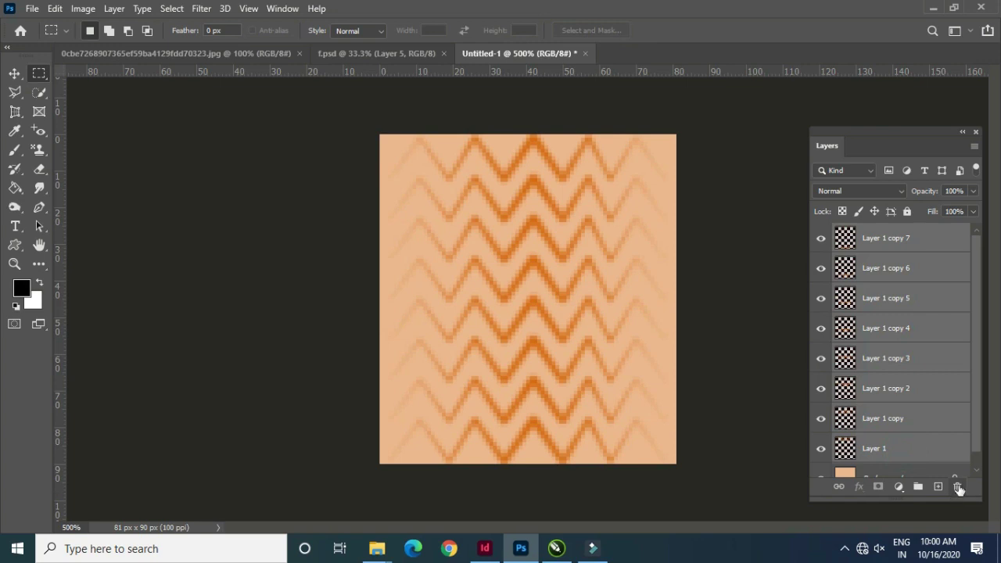
click(958, 487)
click(432, 213)
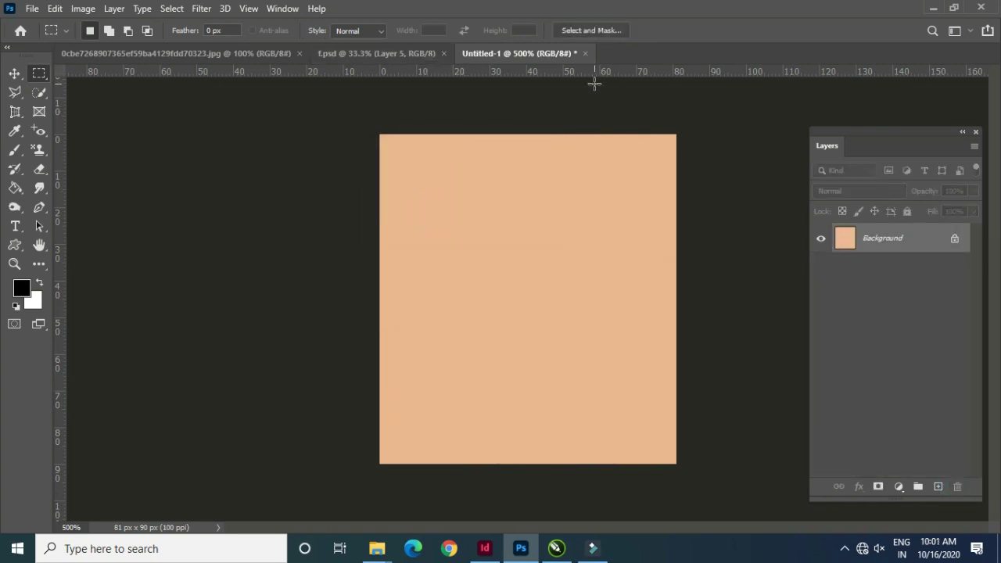
click(585, 52)
Discard the tile document's changes and select the dress's centre panel layer, Layer 6.
click(494, 214)
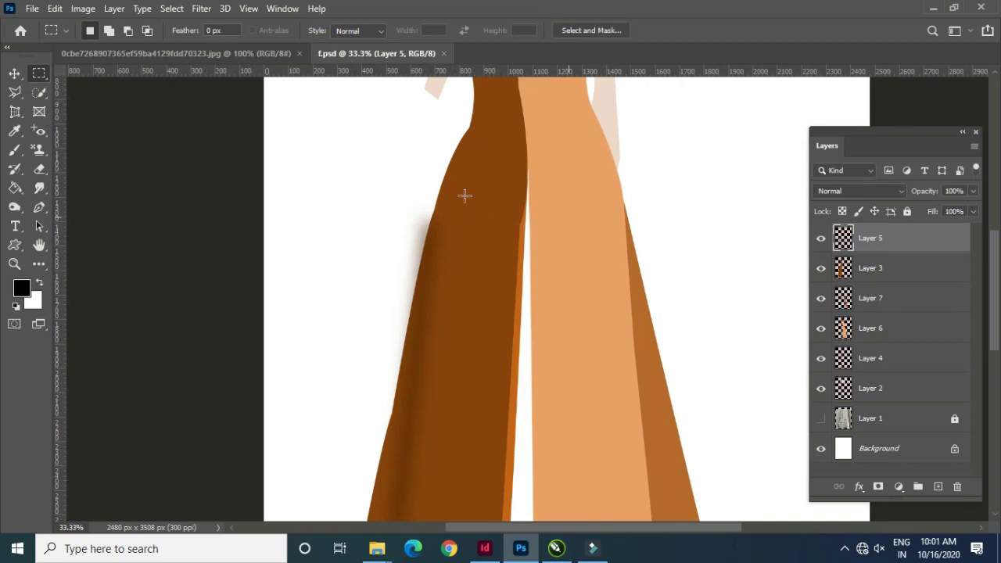
key(v)
scroll(523, 224, right, 3)
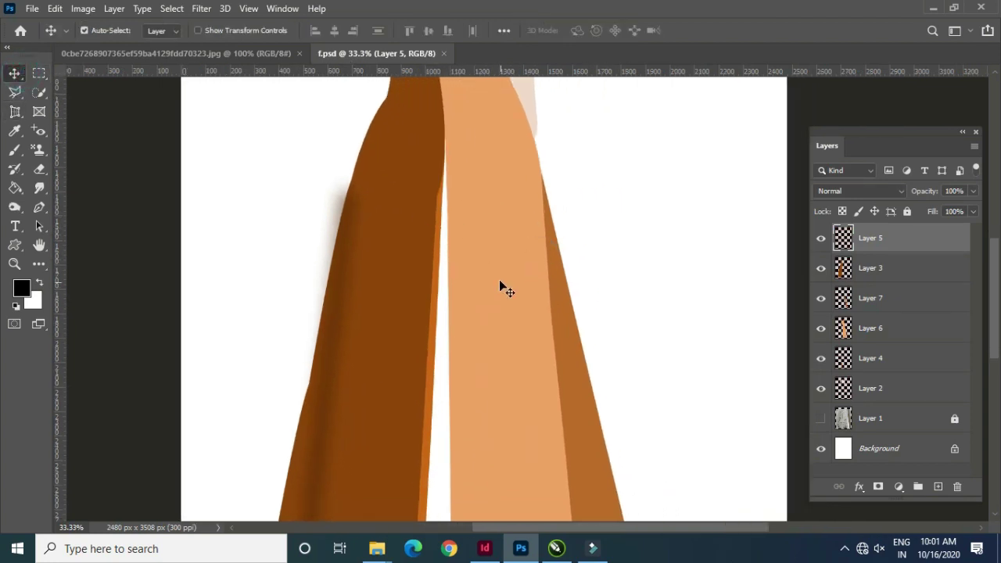
click(499, 279)
Give Layer 6 a peach zigzag Pattern Overlay scaled to 207%.
click(859, 486)
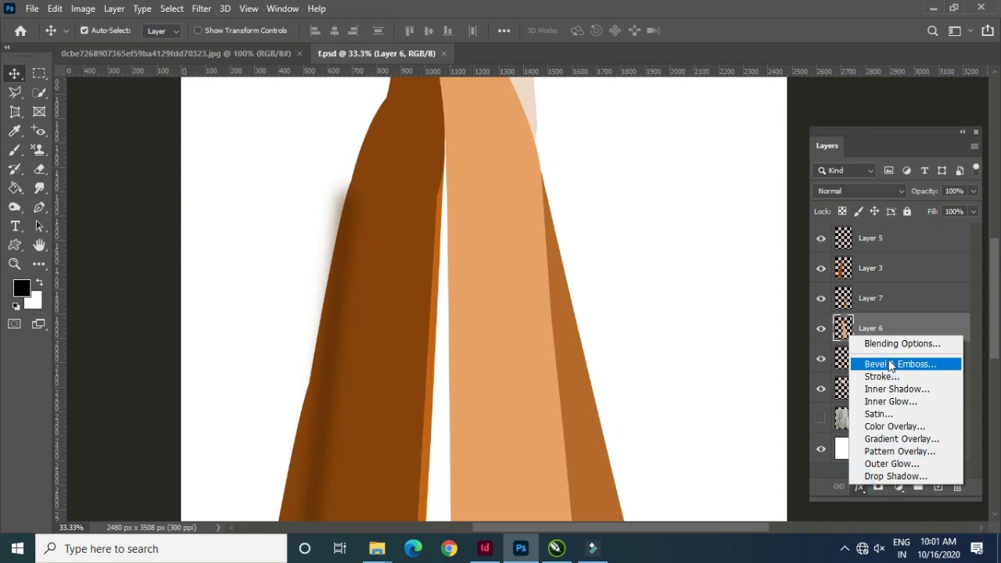
click(901, 451)
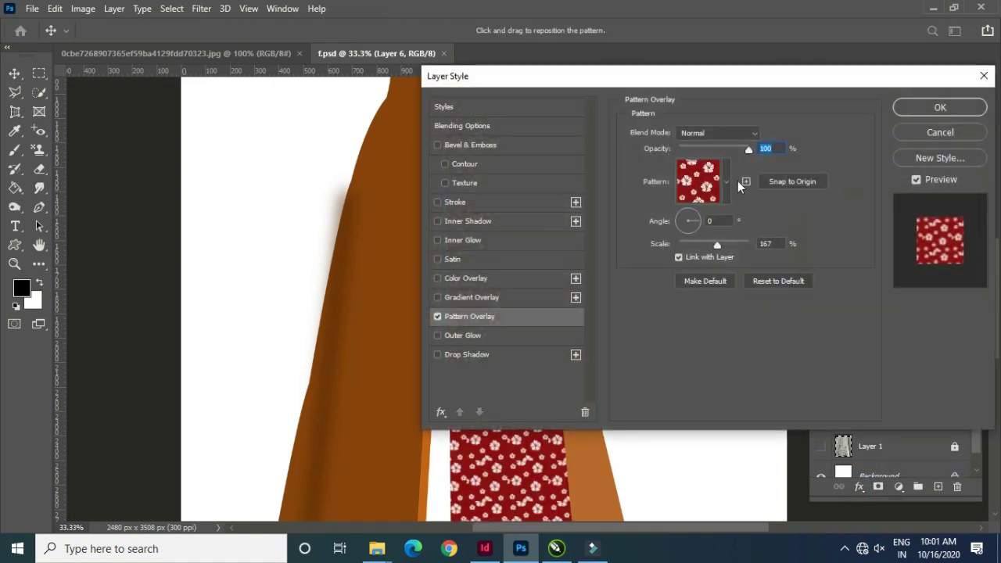
click(727, 182)
click(803, 168)
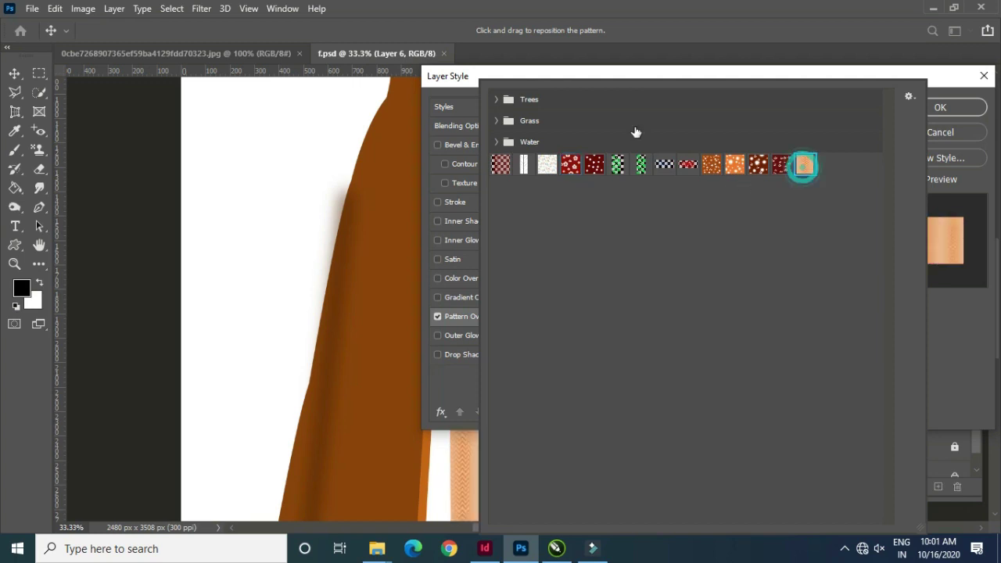
click(643, 78)
mouse_move(723, 79)
mouse_down()
mouse_move(734, 316)
mouse_move(665, 308)
mouse_up()
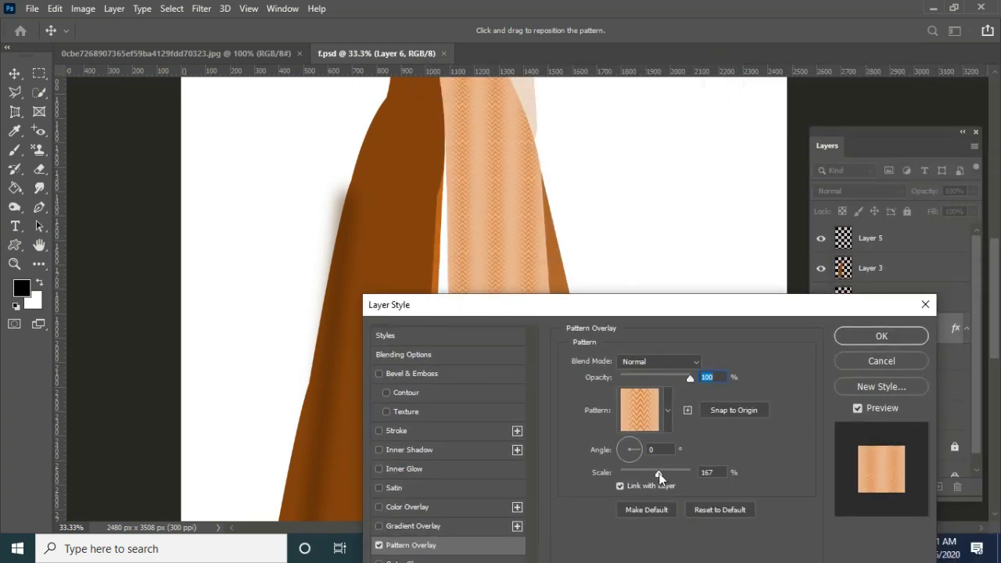
mouse_move(659, 475)
mouse_down()
mouse_move(646, 476)
mouse_move(661, 475)
mouse_up()
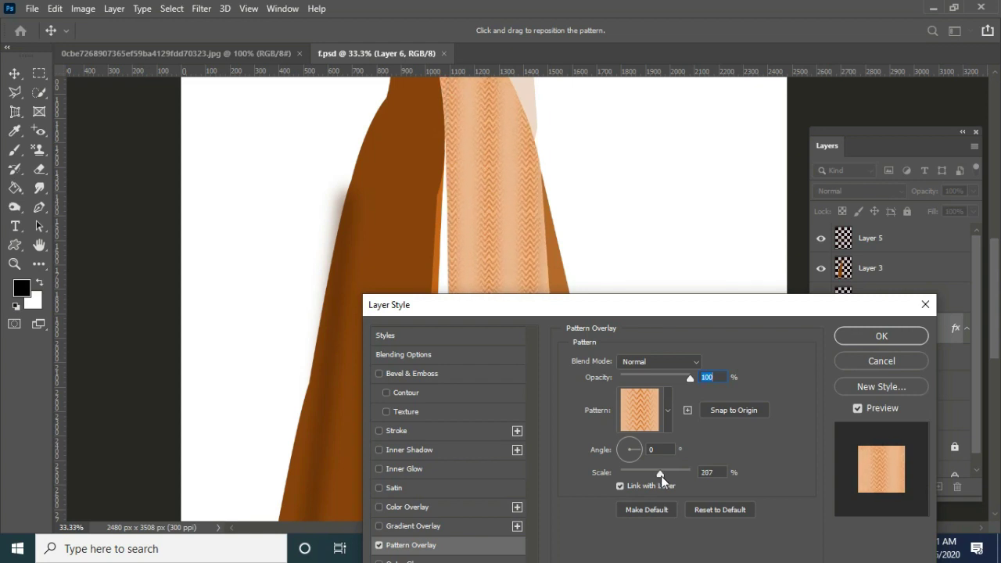
click(881, 335)
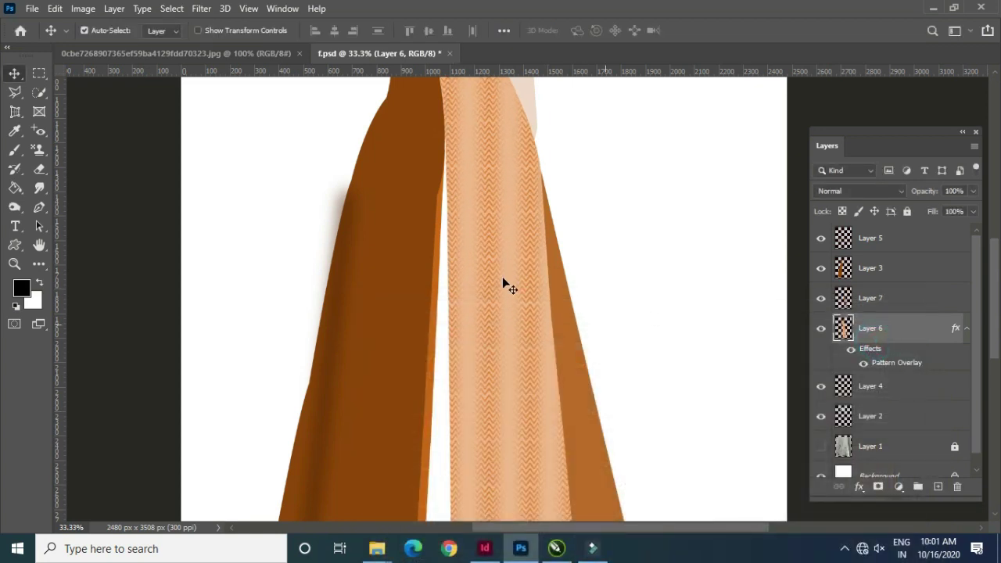
Give the left panel, Layer 3, an orange white-dot Pattern Overlay at 91% scale.
mouse_move(495, 399)
mouse_down()
mouse_move(506, 242)
mouse_move(509, 329)
mouse_up()
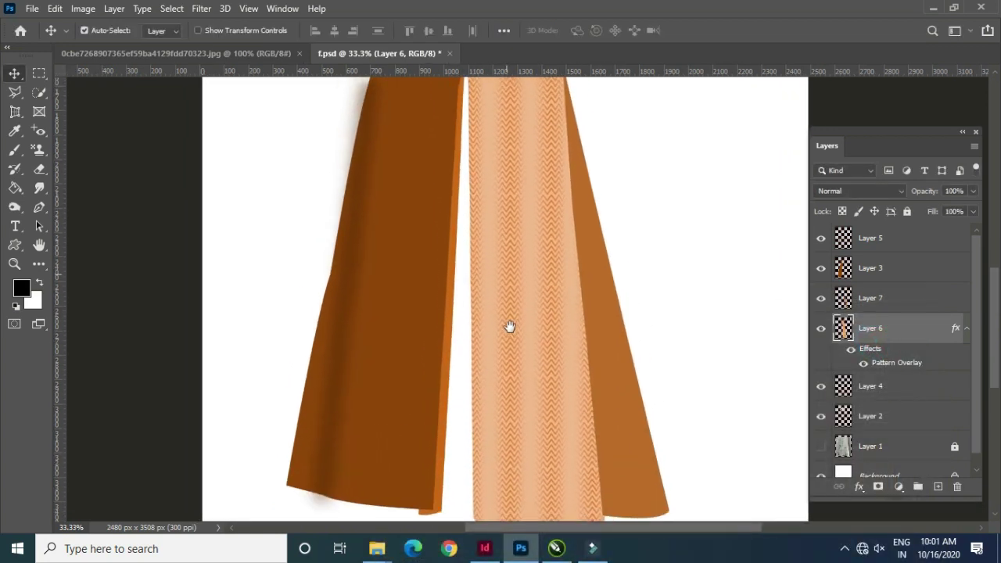
click(393, 361)
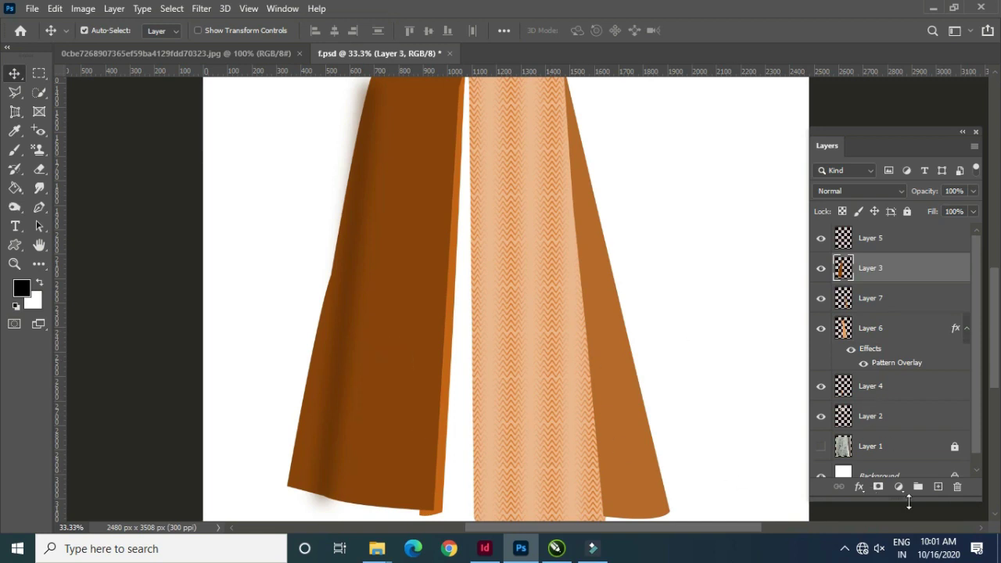
click(859, 486)
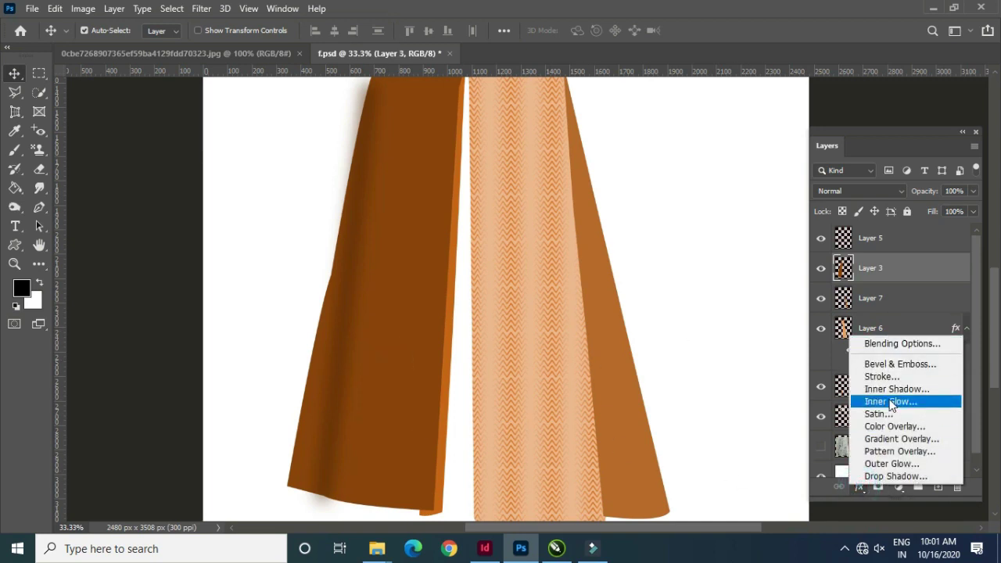
click(892, 452)
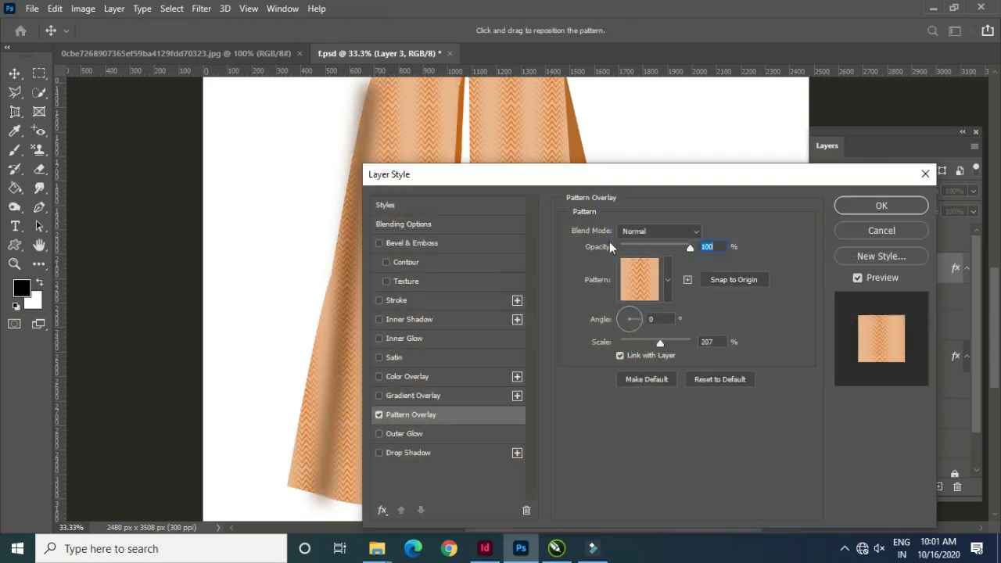
drag(677, 180, 763, 152)
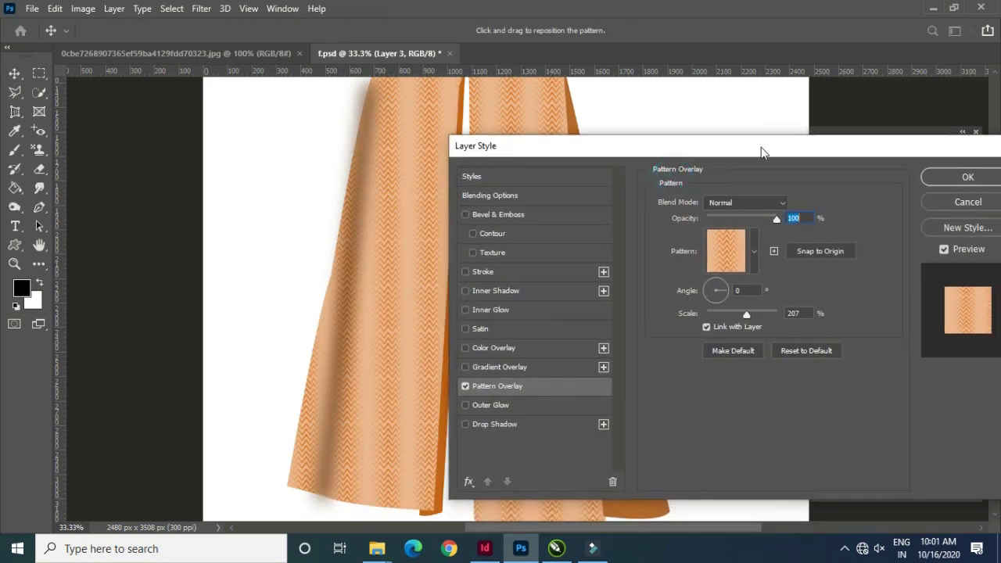
click(751, 244)
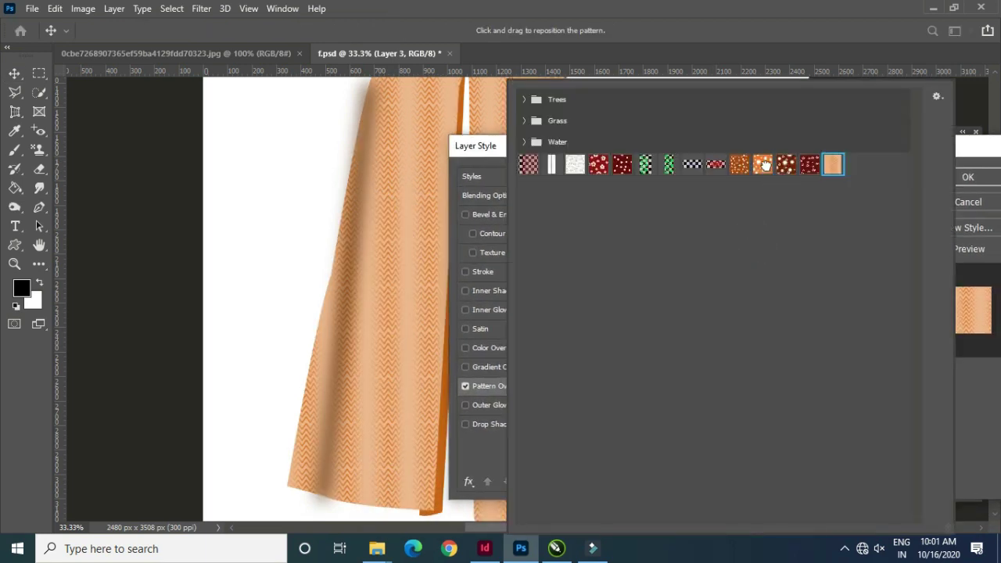
click(763, 164)
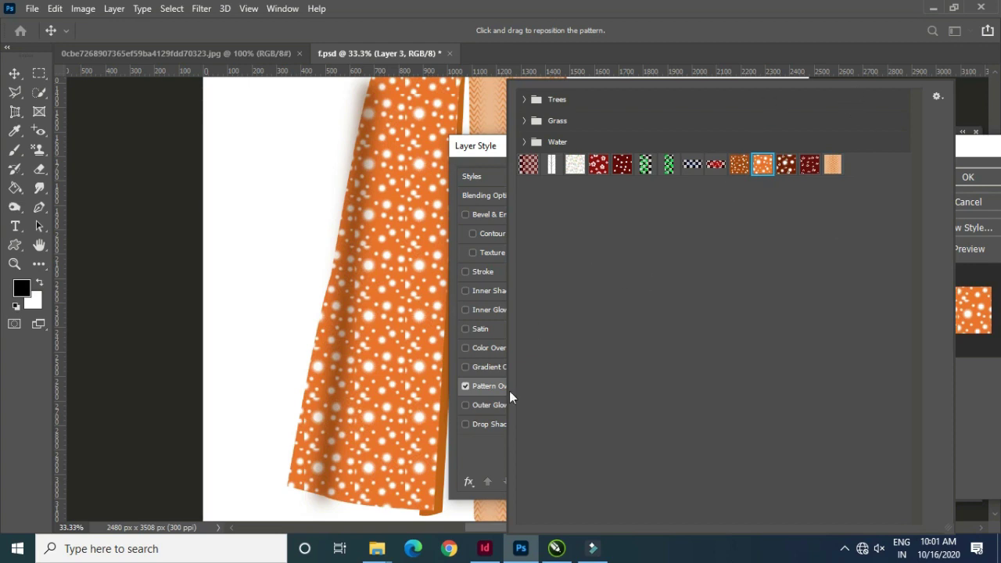
click(489, 152)
drag(745, 316, 746, 320)
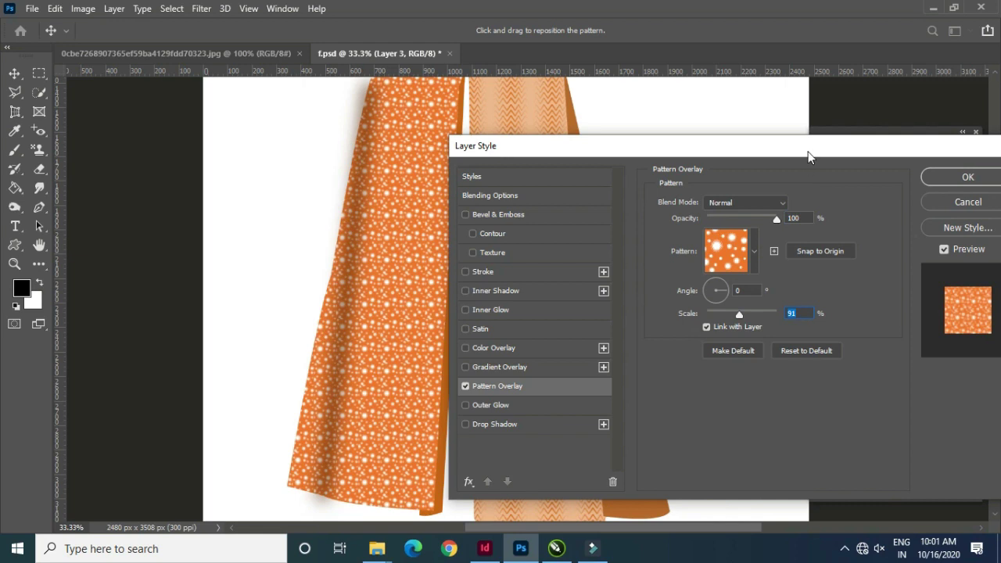
drag(808, 158, 706, 269)
click(871, 286)
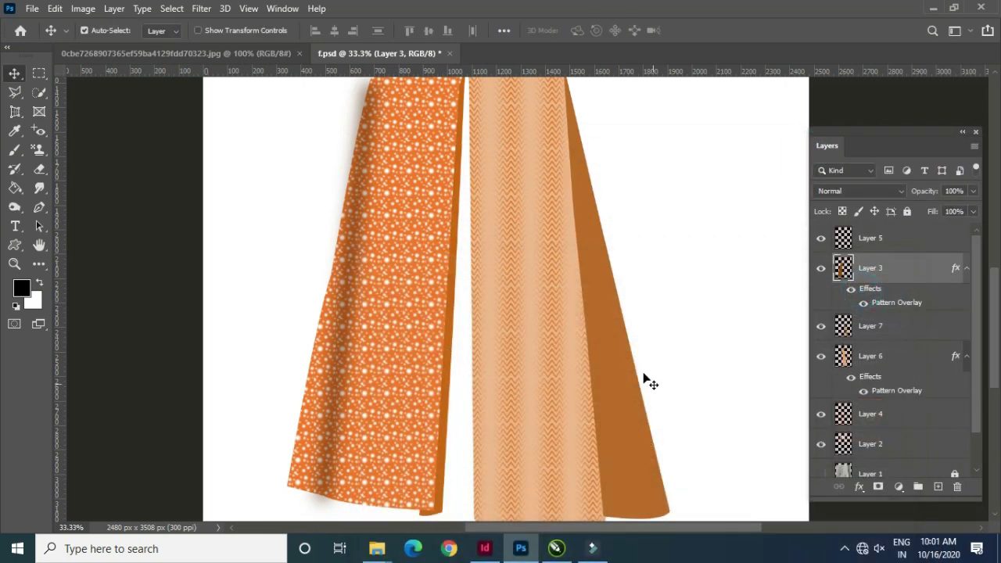
Give the right panel, Layer 7, the dotted Pattern Overlay at 97% scale.
click(615, 356)
click(859, 488)
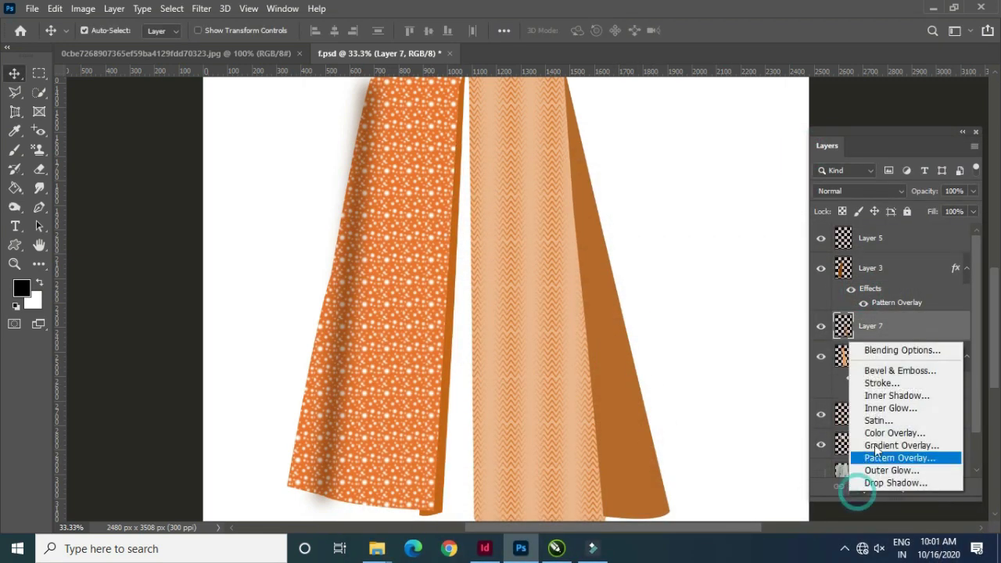
click(889, 459)
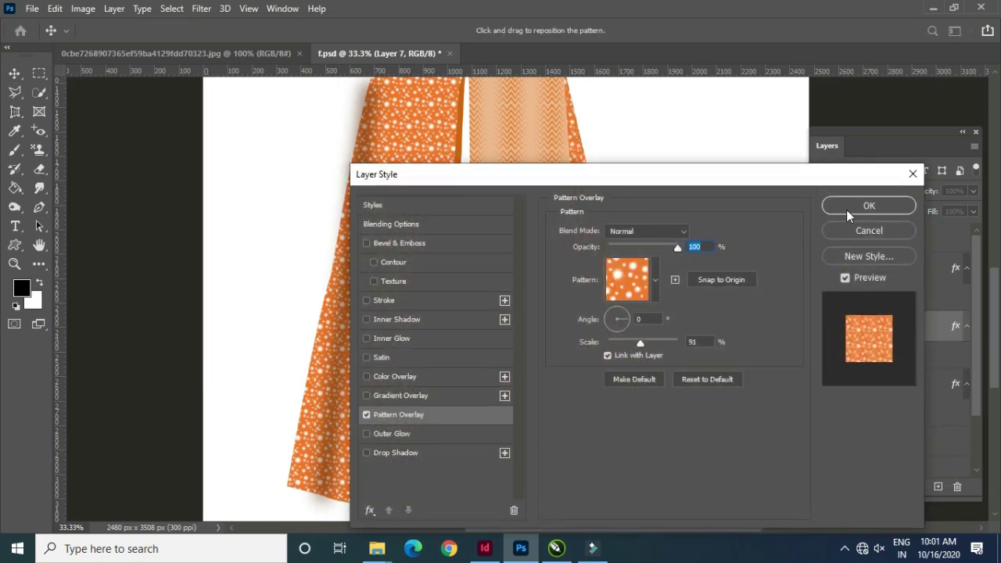
drag(641, 342, 643, 343)
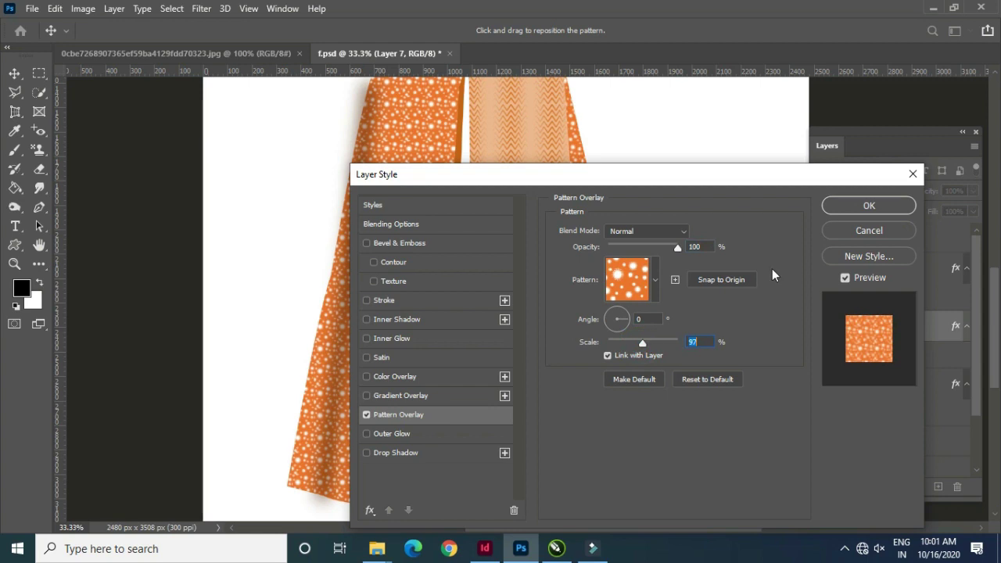
click(849, 207)
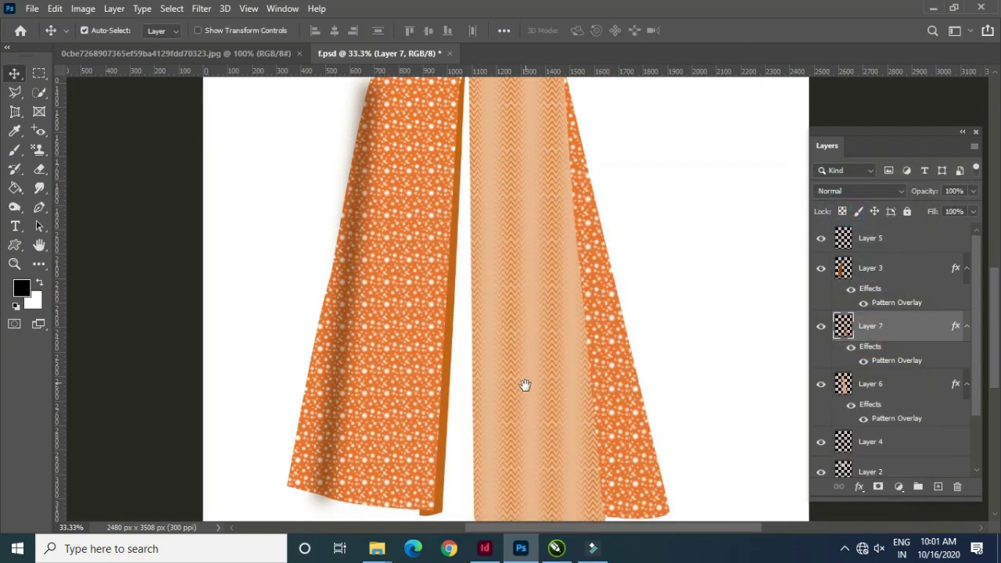
drag(524, 385, 527, 380)
drag(556, 275, 563, 303)
Give Layer 4's narrow strip a peach zigzag Pattern Overlay at 51% scale.
click(486, 309)
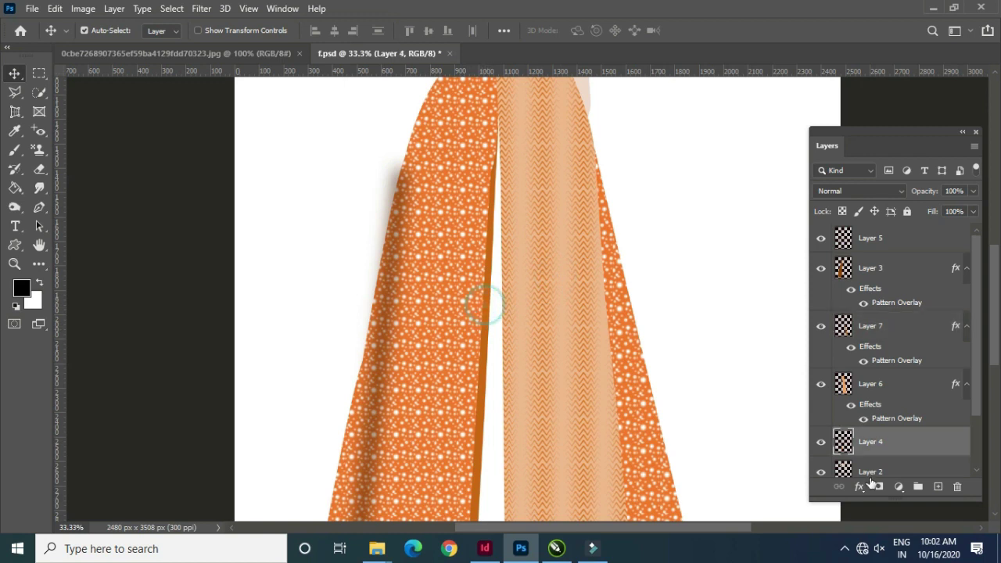
click(863, 488)
click(899, 456)
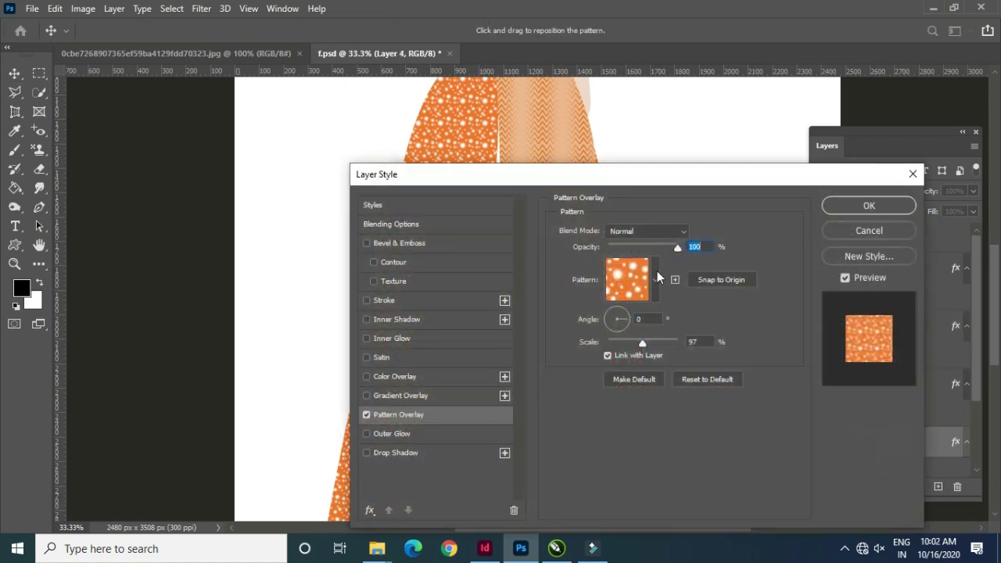
click(657, 276)
click(732, 170)
click(865, 182)
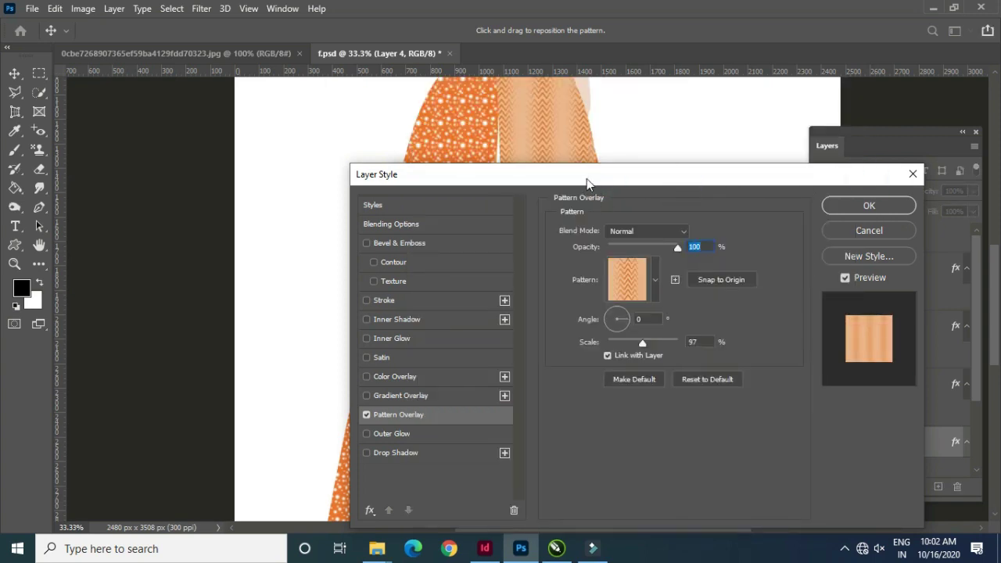
drag(586, 178, 755, 178)
drag(811, 342, 796, 342)
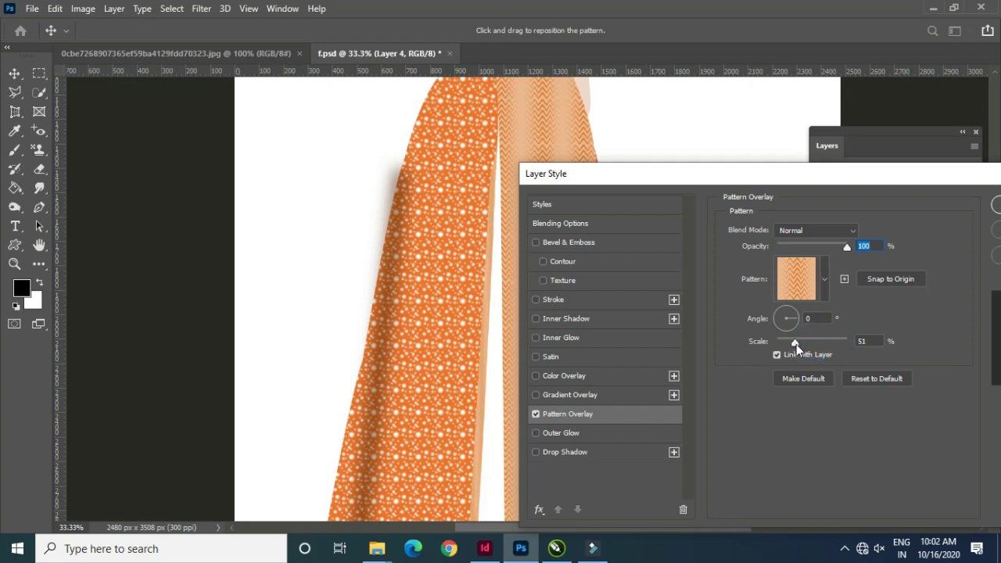
drag(764, 175, 609, 183)
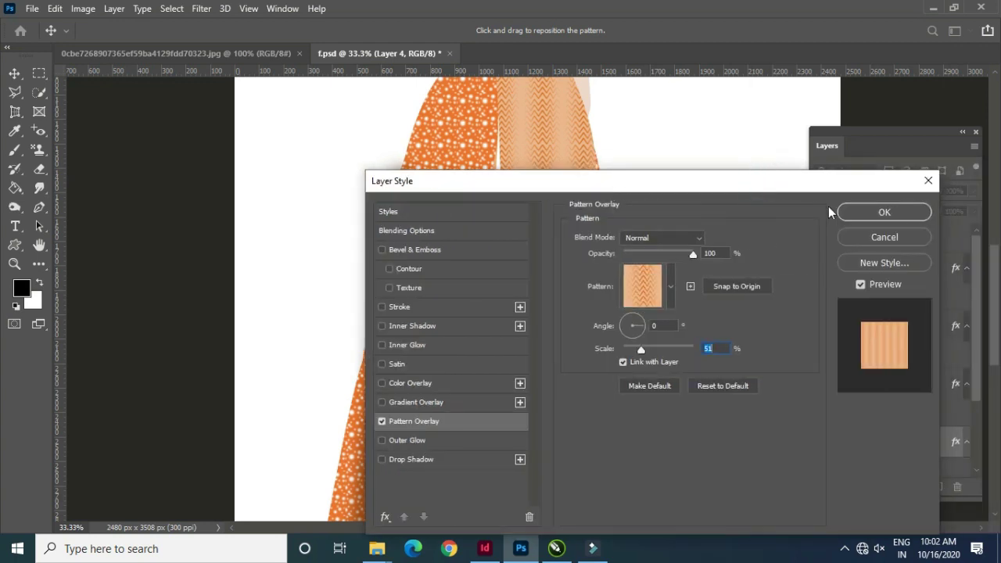
click(861, 212)
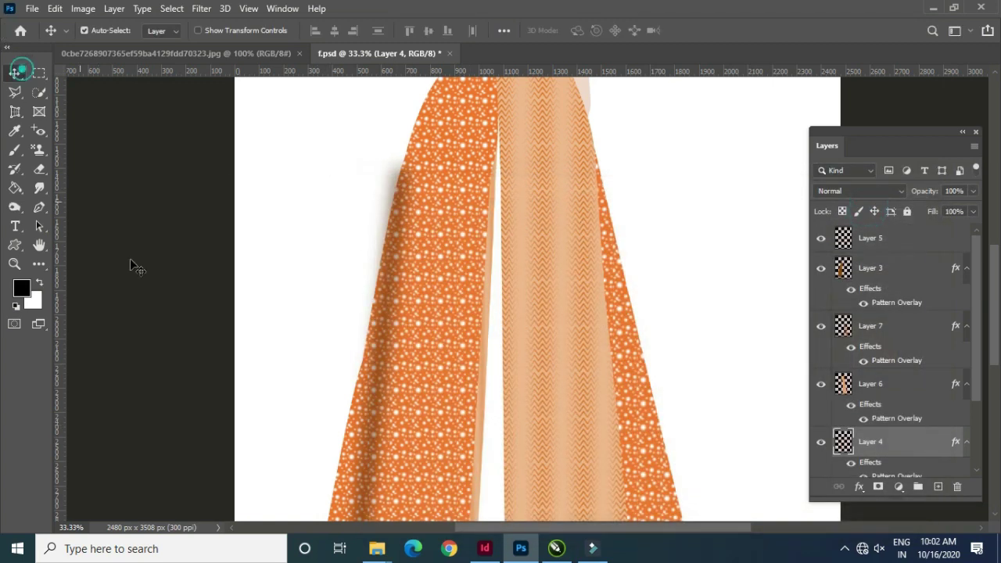
mouse_move(554, 309)
mouse_down()
mouse_move(558, 484)
mouse_move(588, 195)
mouse_up()
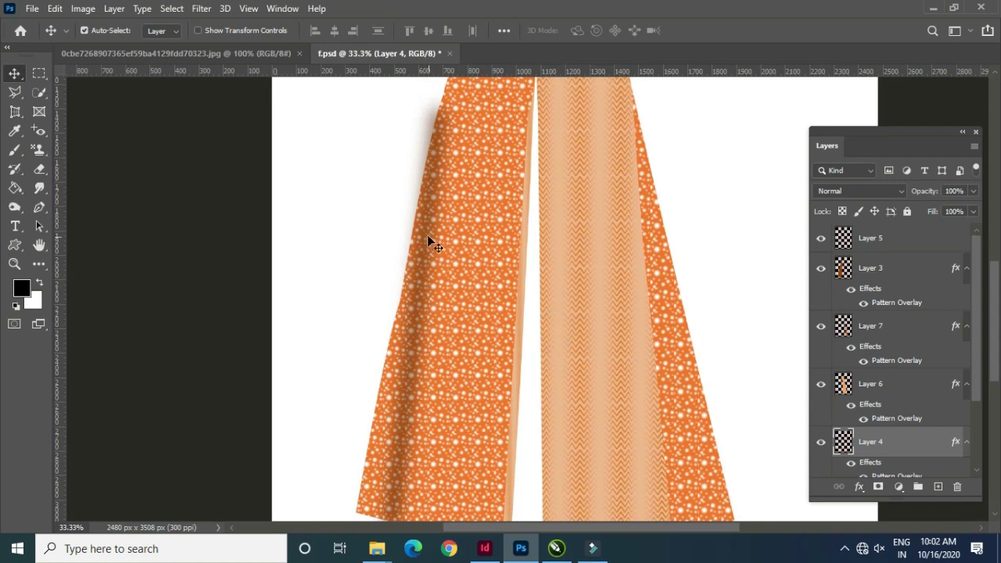
click(427, 234)
Delete Layer 5 and draw a Pen fold path down the left dotted panel.
click(958, 492)
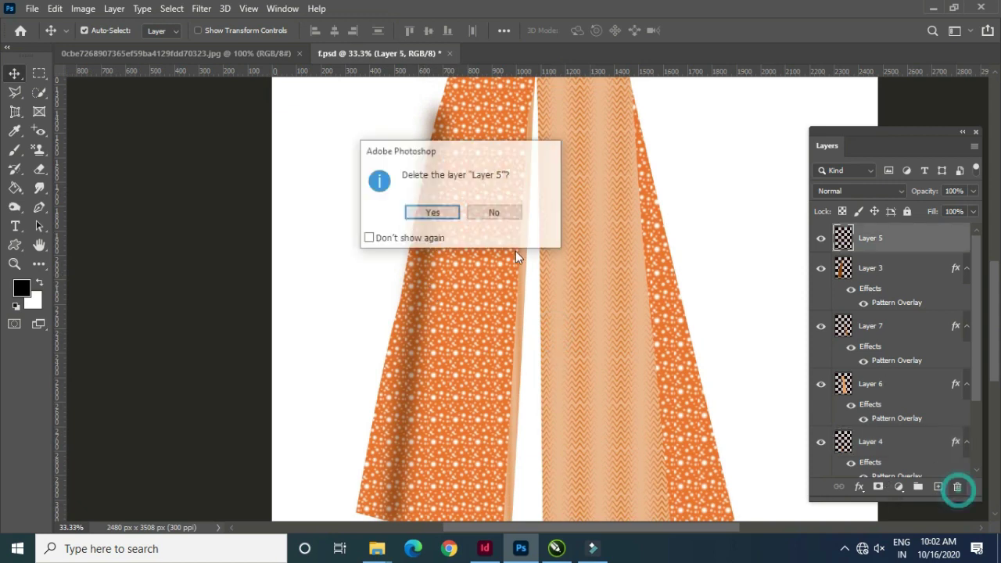
click(448, 211)
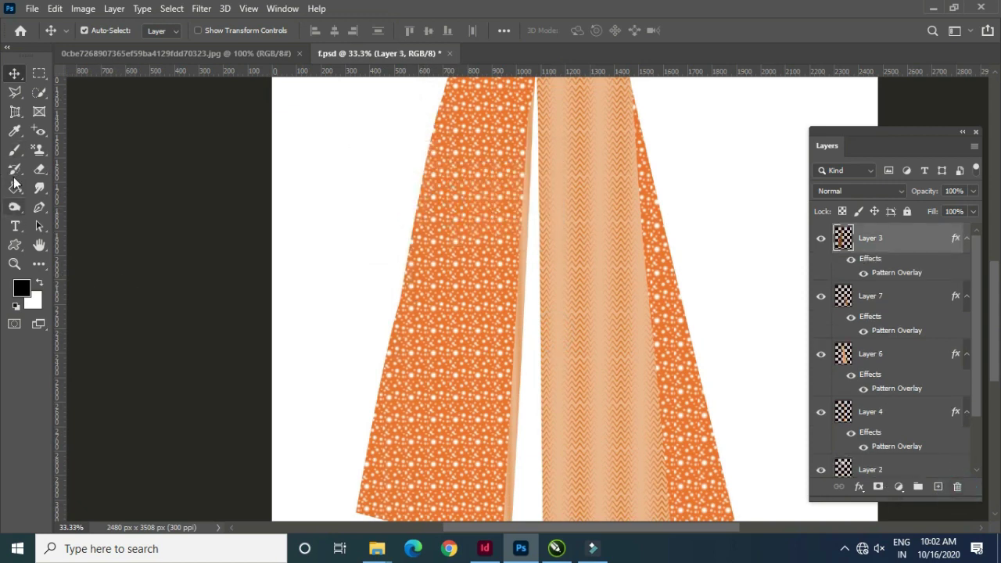
click(39, 206)
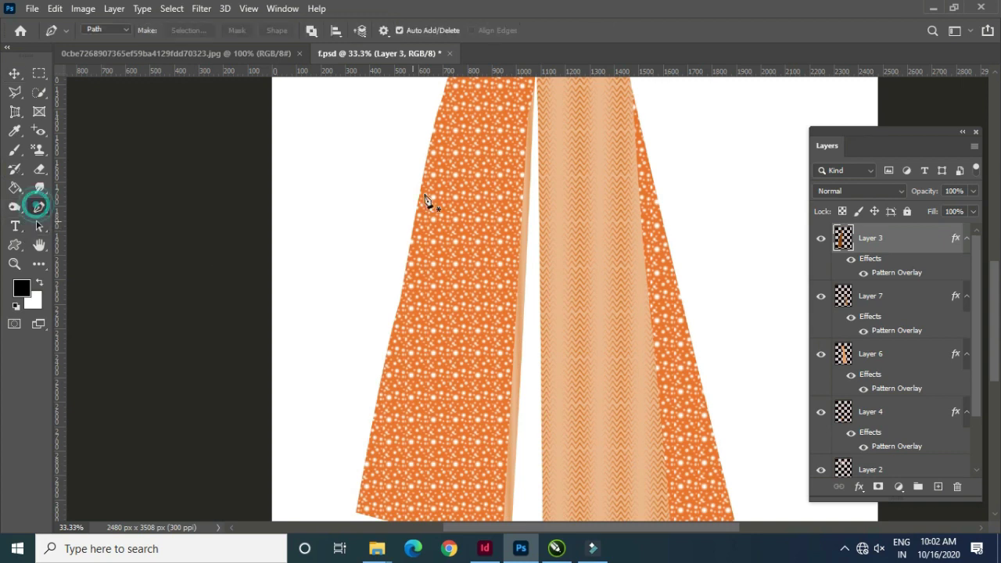
click(434, 108)
drag(415, 369, 416, 258)
click(384, 418)
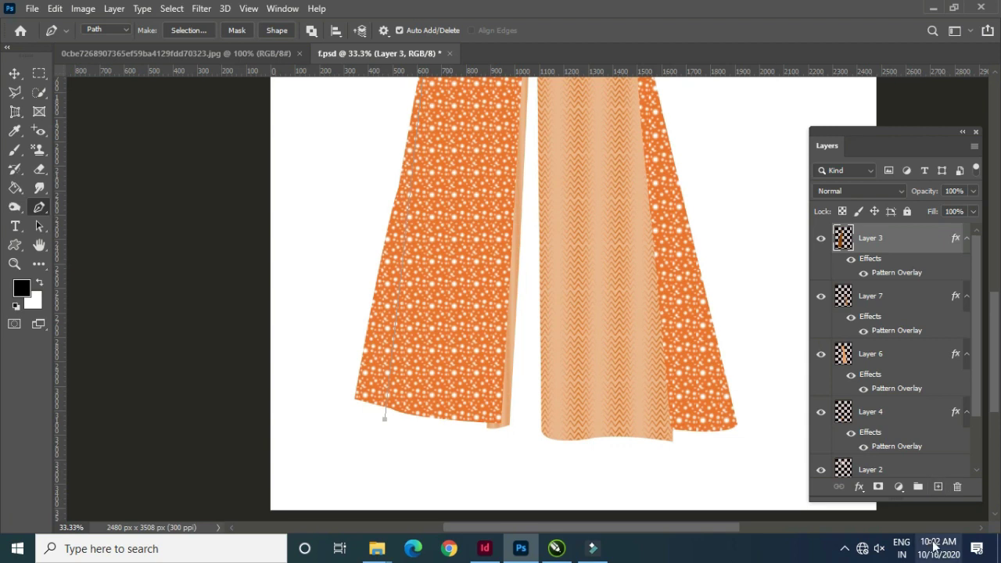
Add empty Layer 8 and set the foreground to dark rust brown #993e07.
click(938, 487)
click(21, 288)
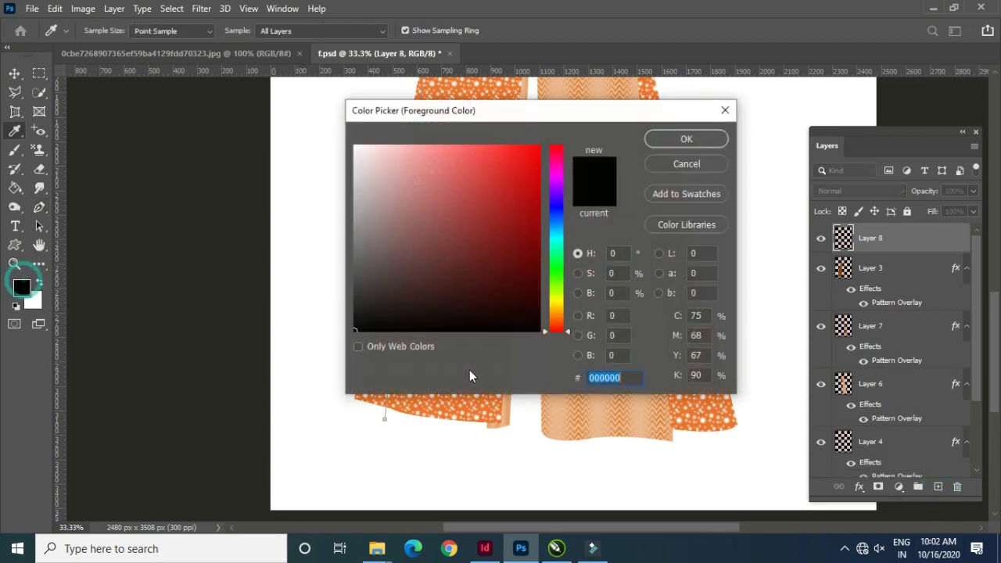
click(463, 408)
click(532, 220)
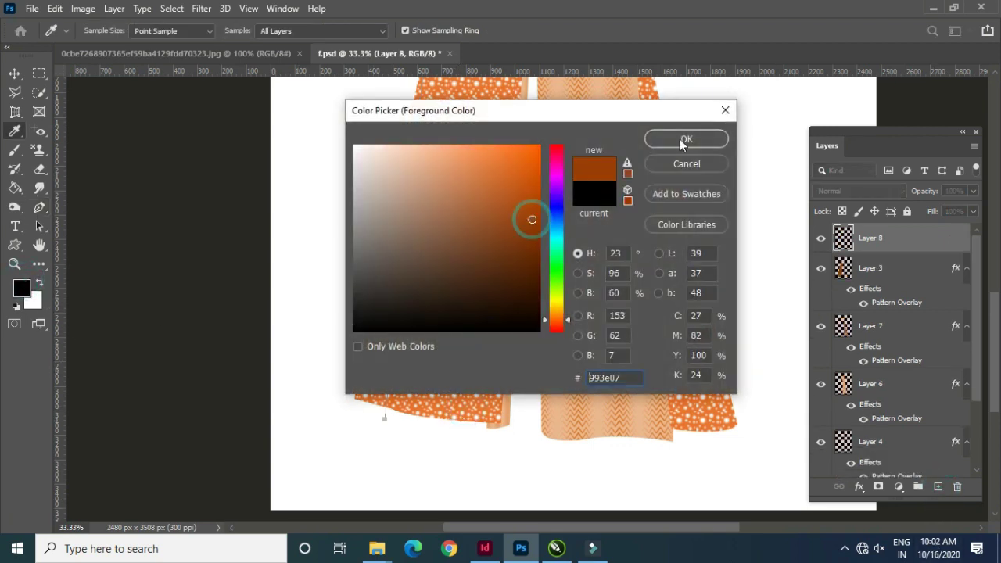
click(679, 139)
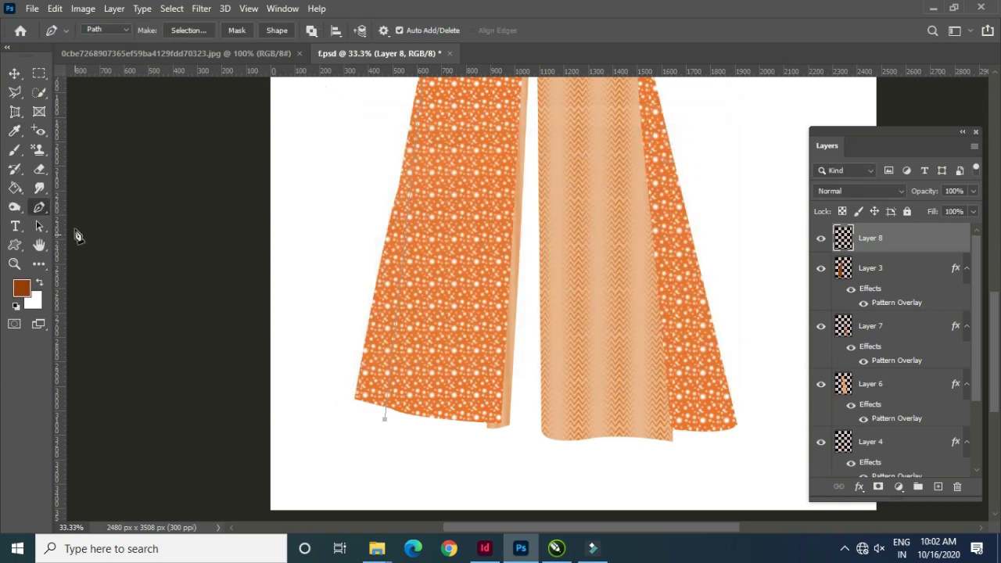
Set the brush to a soft 45 px tip.
click(17, 149)
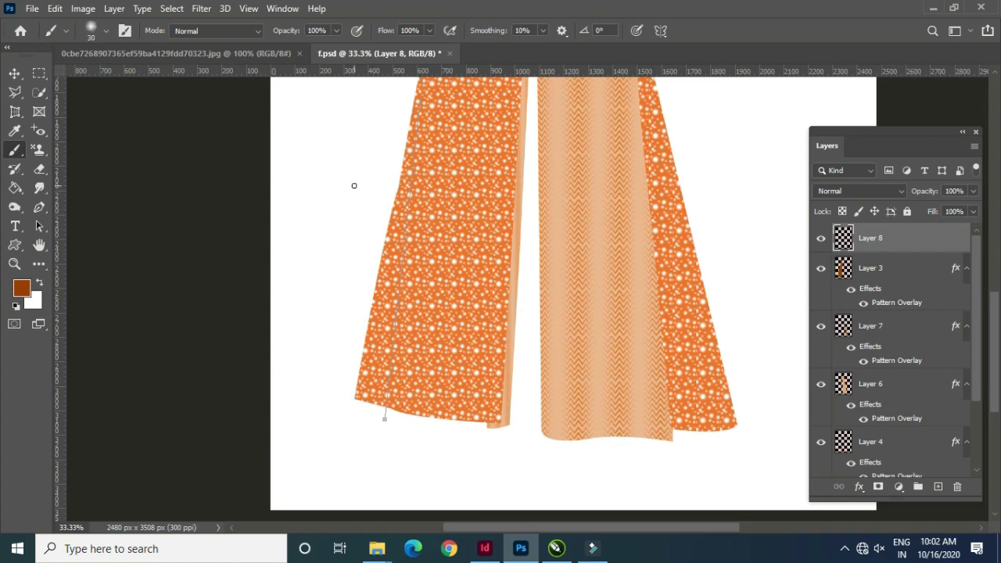
click(99, 30)
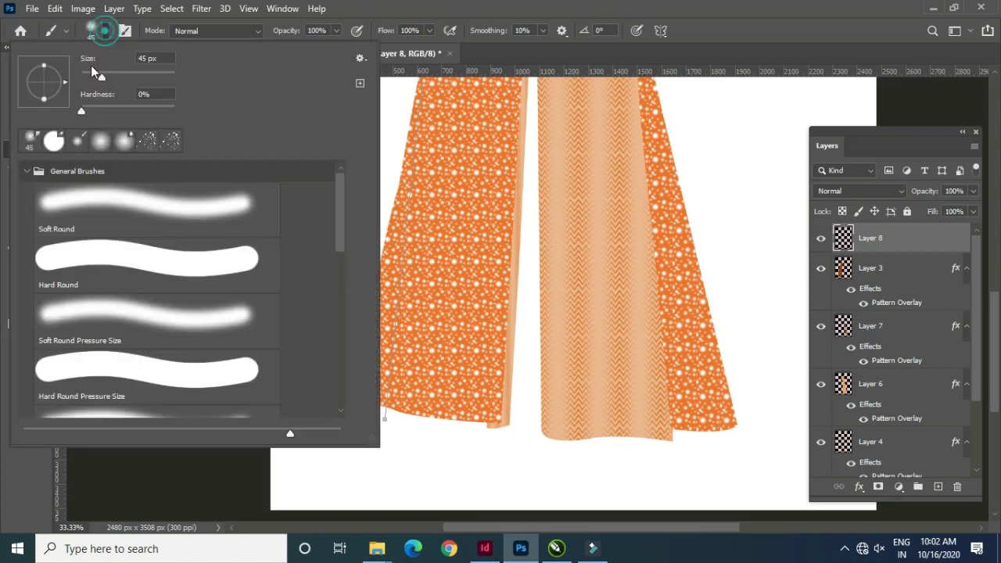
click(516, 20)
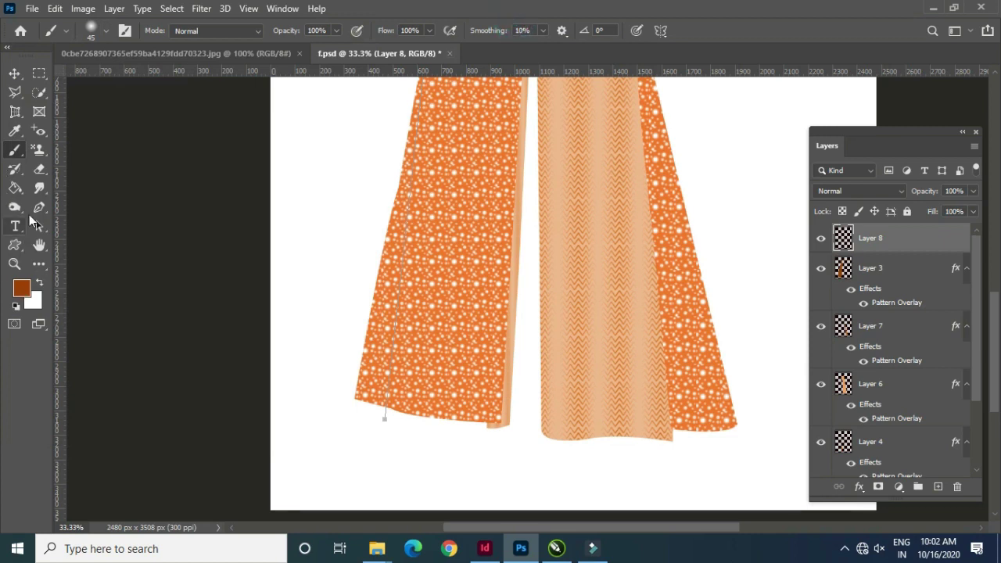
click(40, 207)
Stroke the fold path with the brown brush, Simulate Pressure off.
right_click(353, 261)
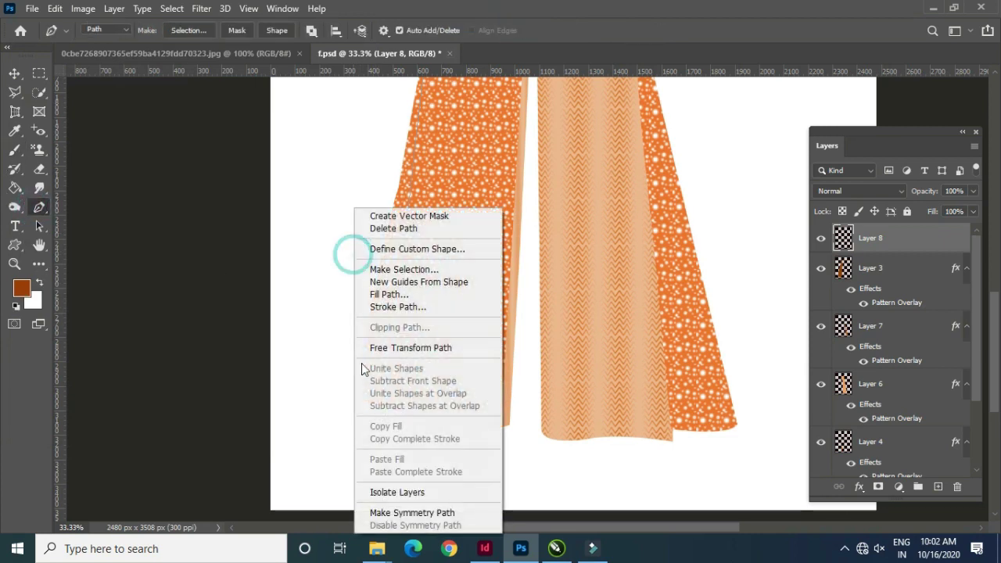
click(402, 306)
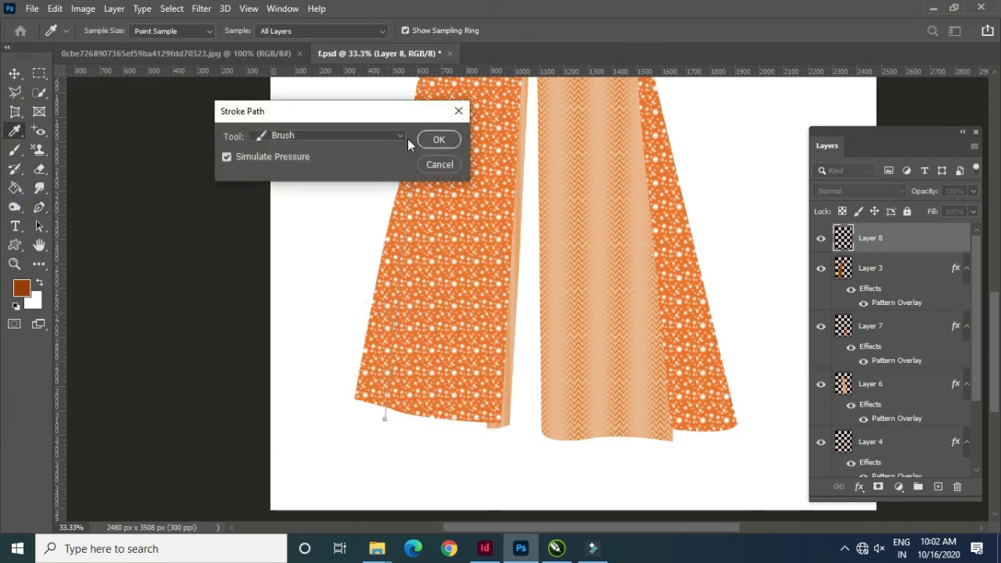
click(225, 156)
click(226, 156)
click(439, 139)
key(Delete)
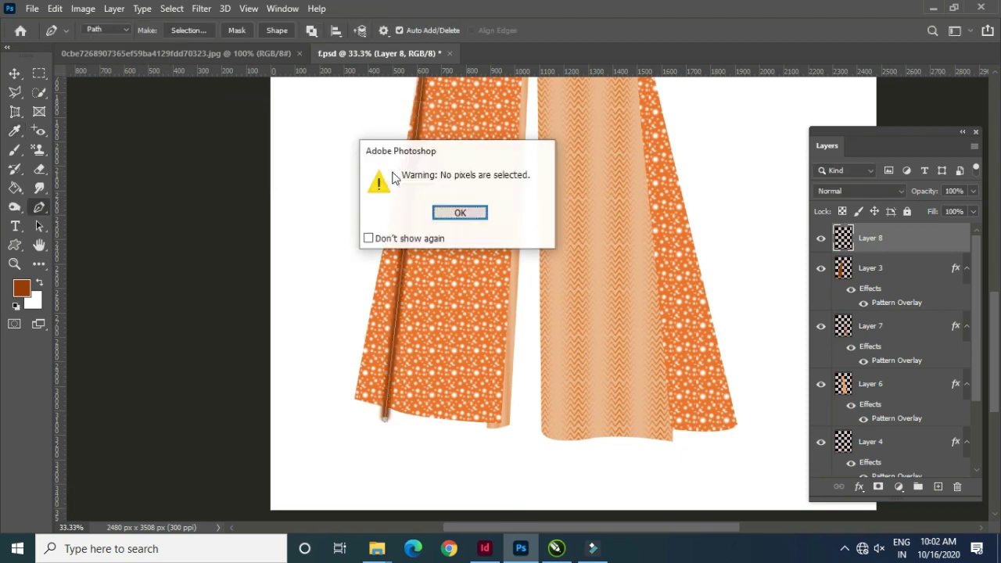
key(Return)
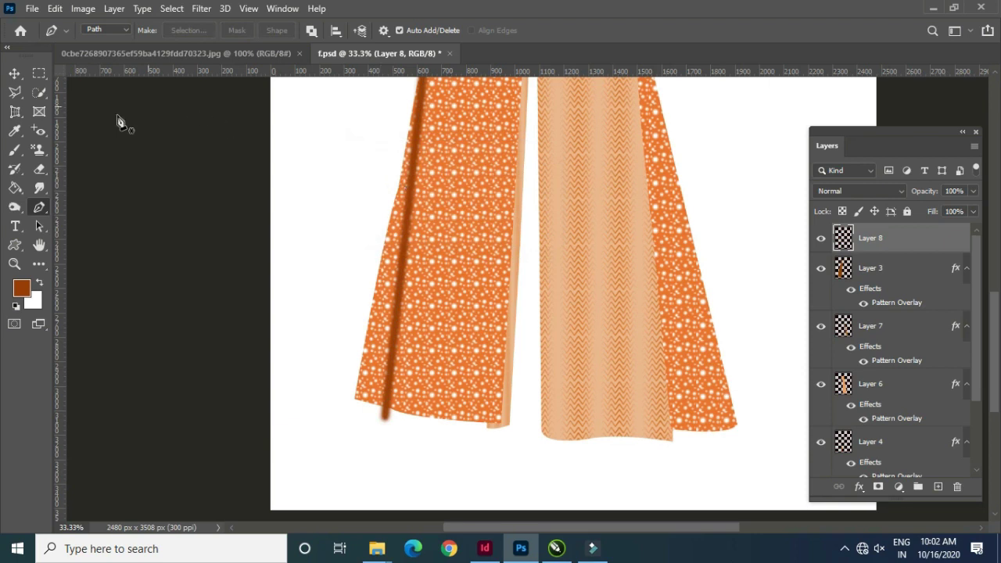
Soften the fold stroke with an 18 px Gaussian Blur.
click(15, 74)
click(204, 10)
mouse_move(210, 175)
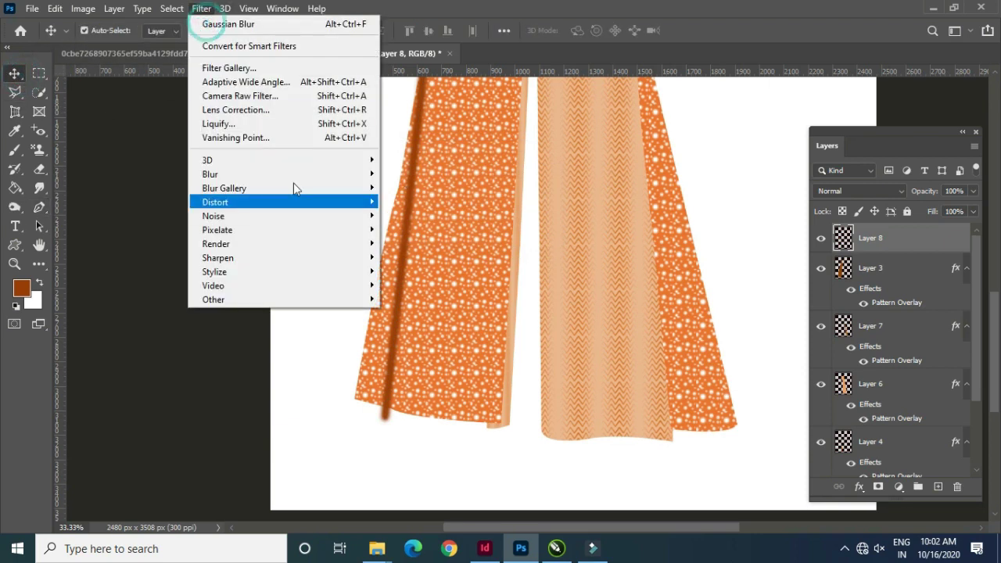
click(419, 230)
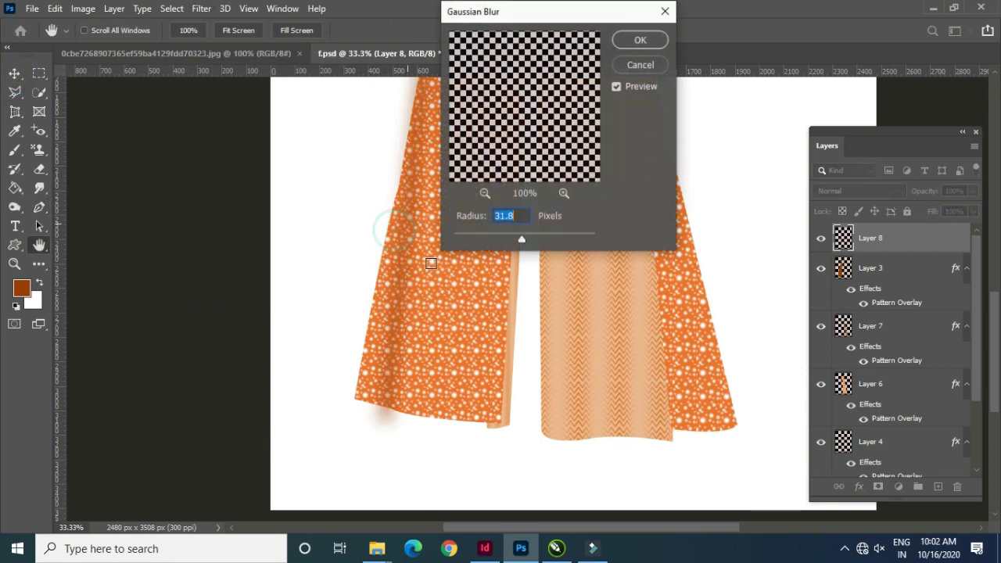
drag(510, 241, 514, 240)
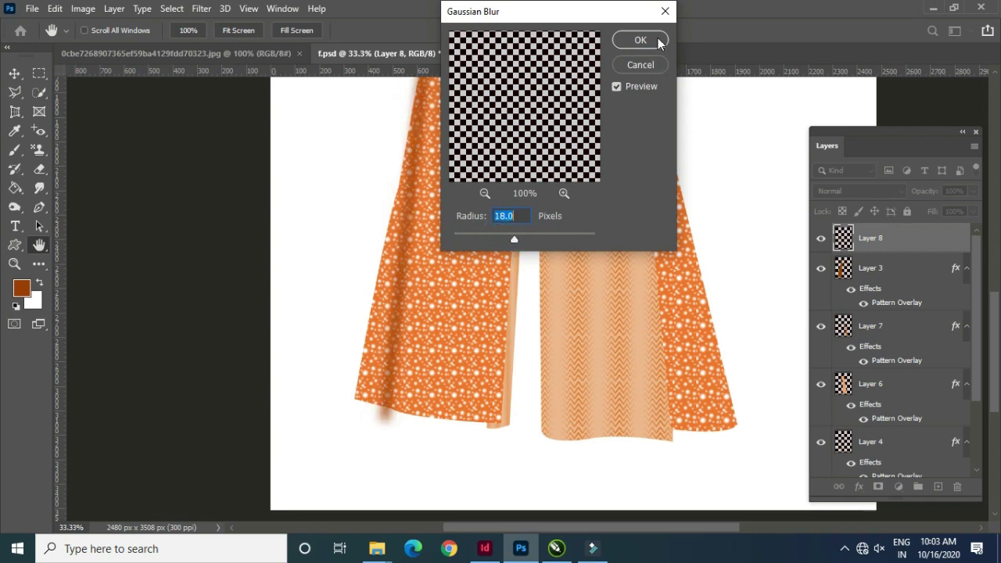
click(641, 41)
alt+click(912, 248)
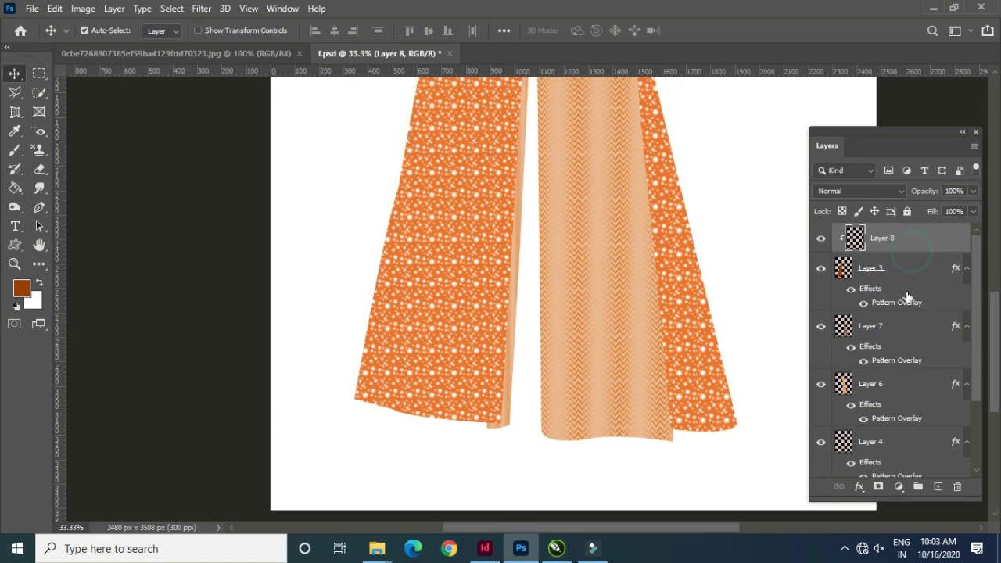
key(ctrl+alt+g)
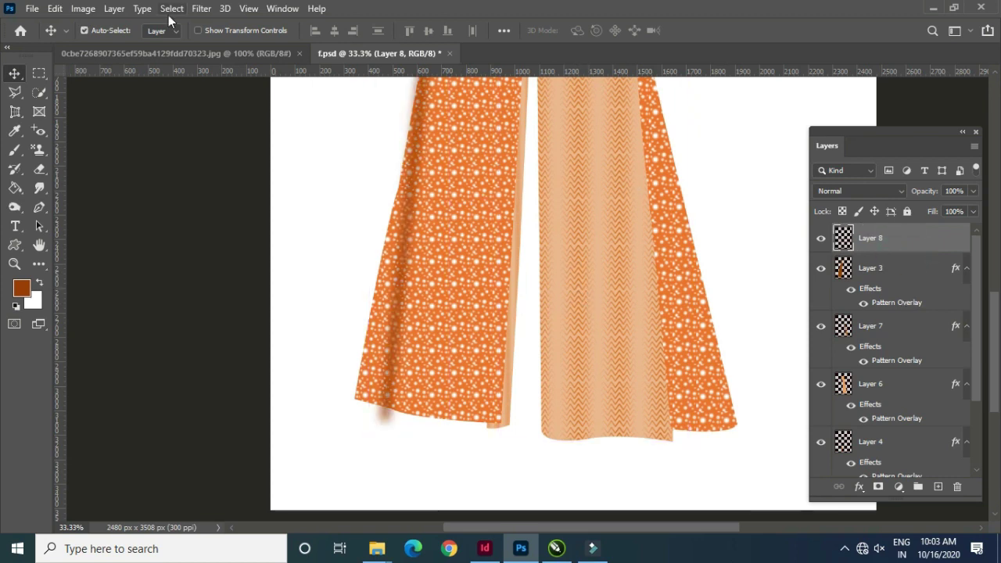
Rasterize Layer 3's layer style and clip the Layer 8 shadow to Layer 3.
click(443, 259)
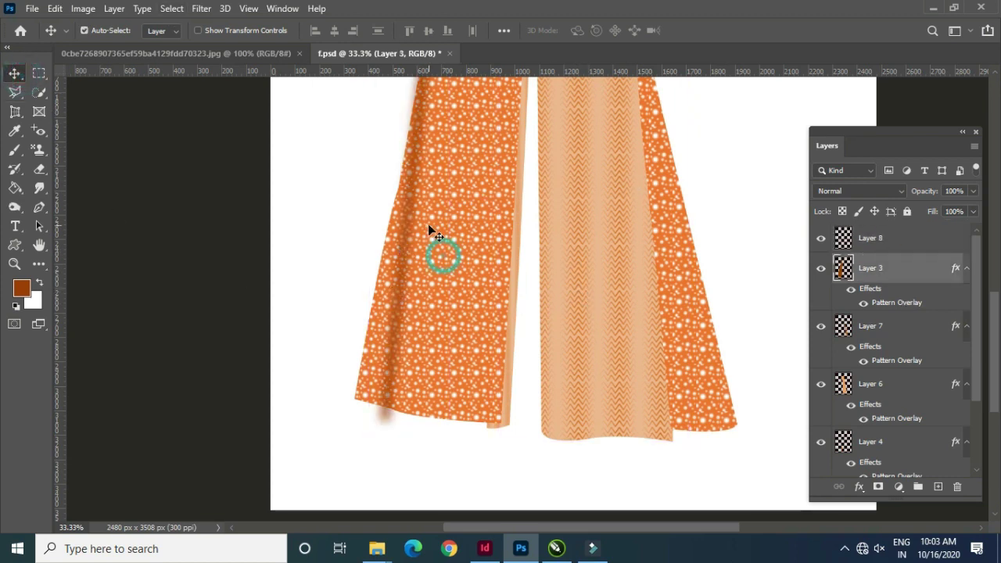
click(114, 9)
mouse_move(211, 313)
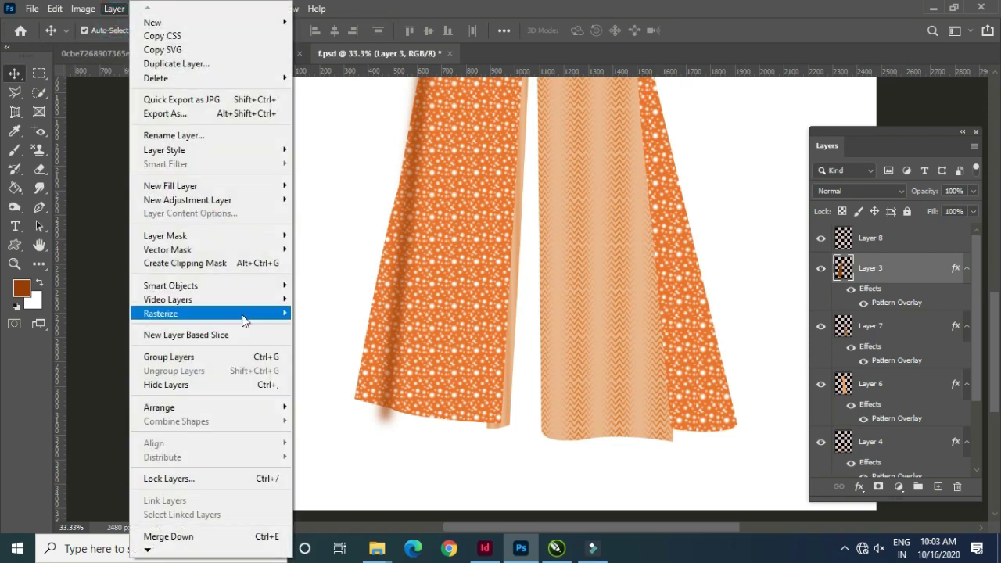
click(323, 410)
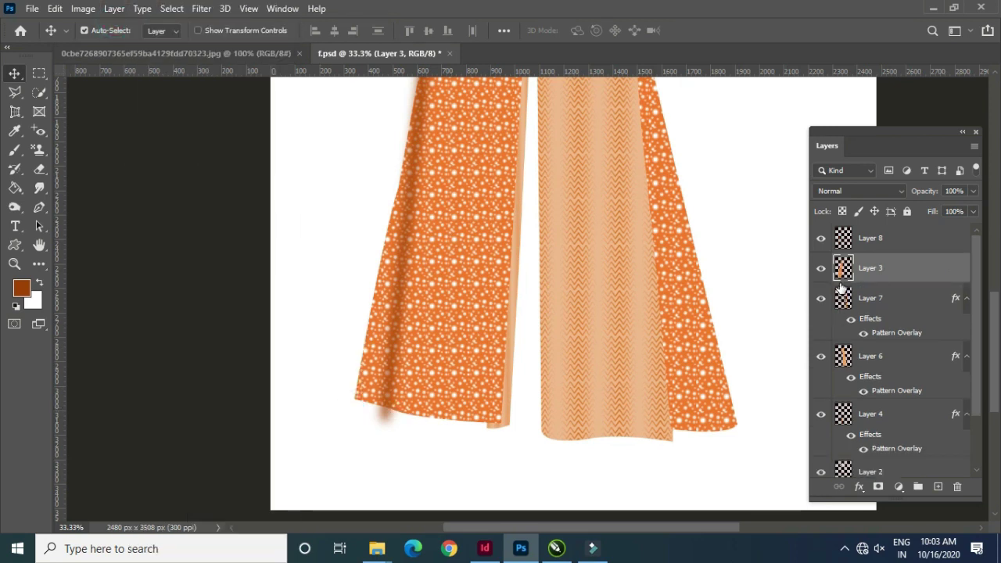
click(903, 239)
alt+click(911, 252)
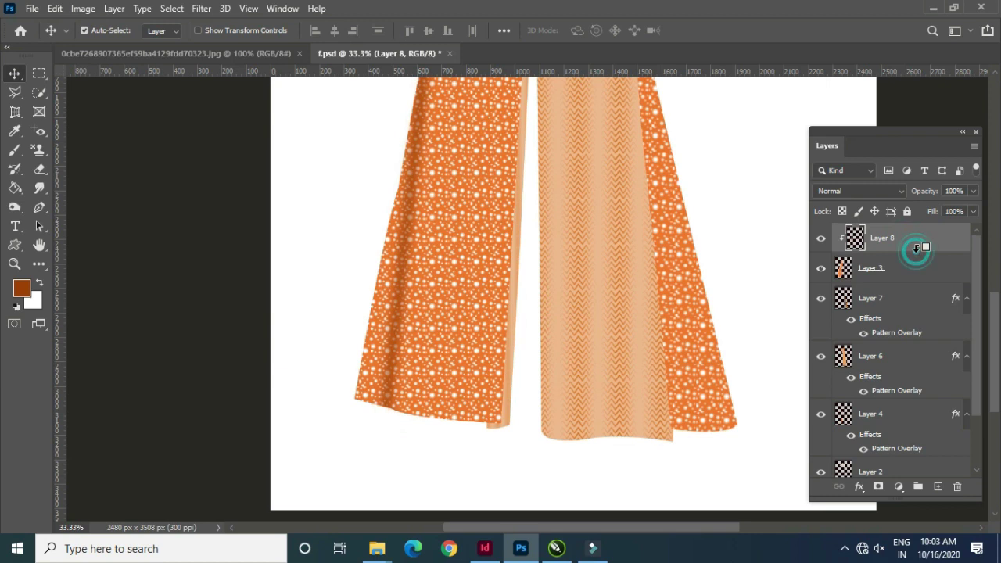
Zoom out to show the whole dress and save f.psd.
drag(524, 157, 516, 342)
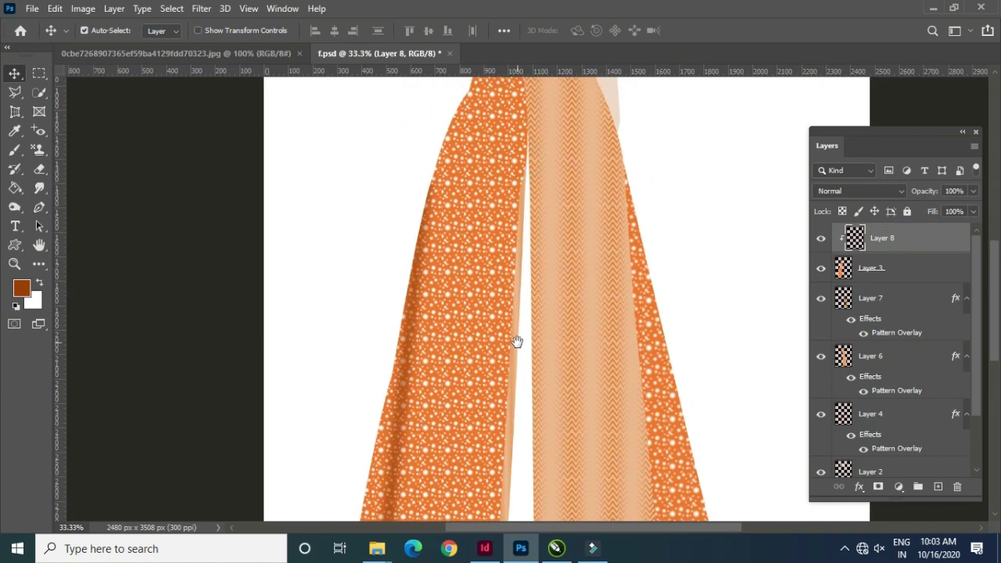
scroll(481, 266, up, 5)
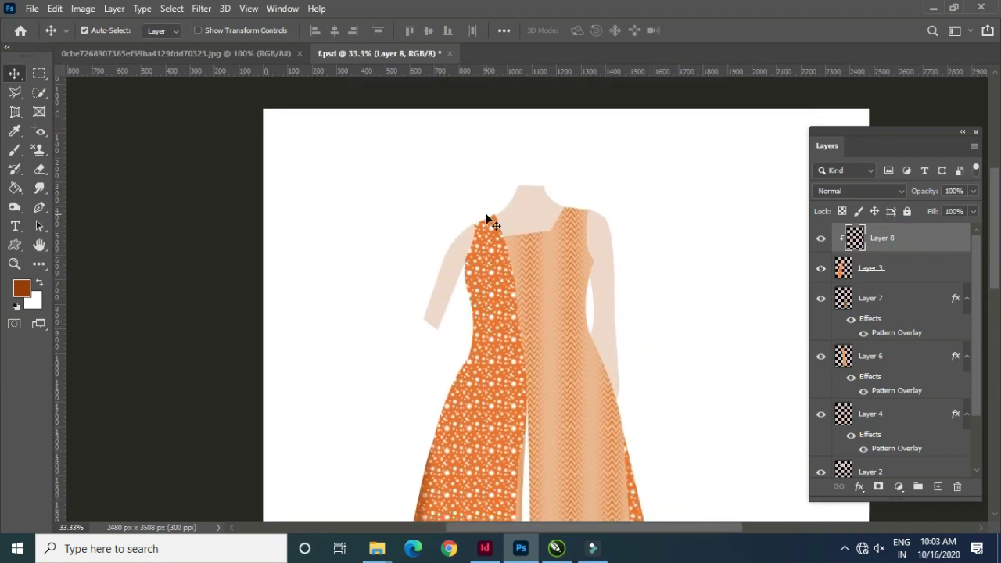
key(ctrl+minus)
key(ctrl+minus)
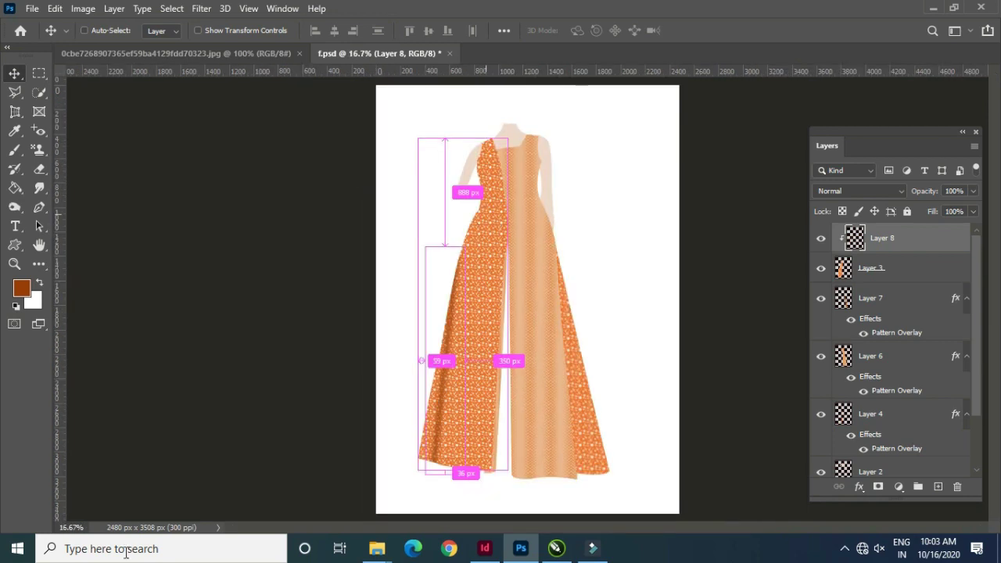
click(13, 74)
key(ctrl+s)
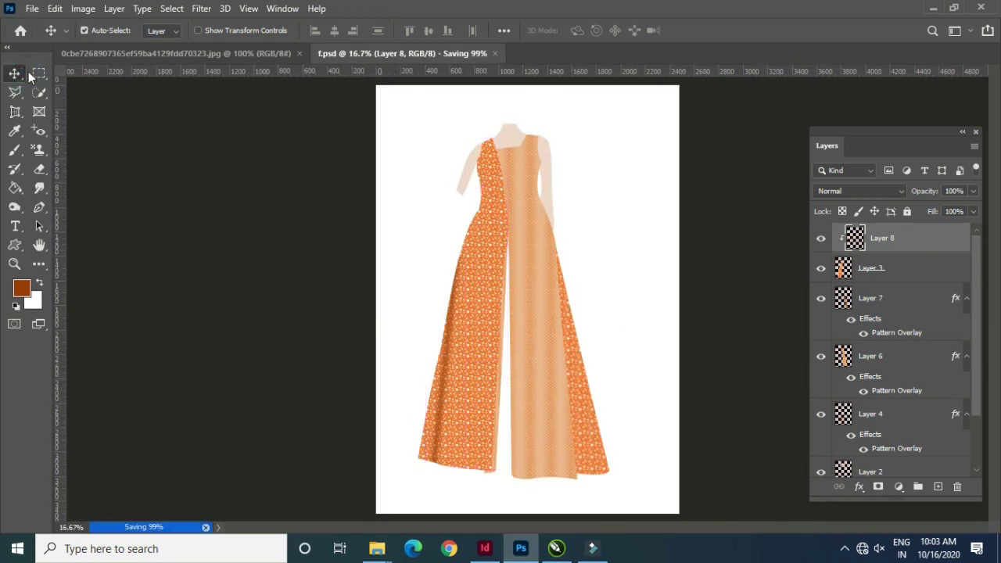